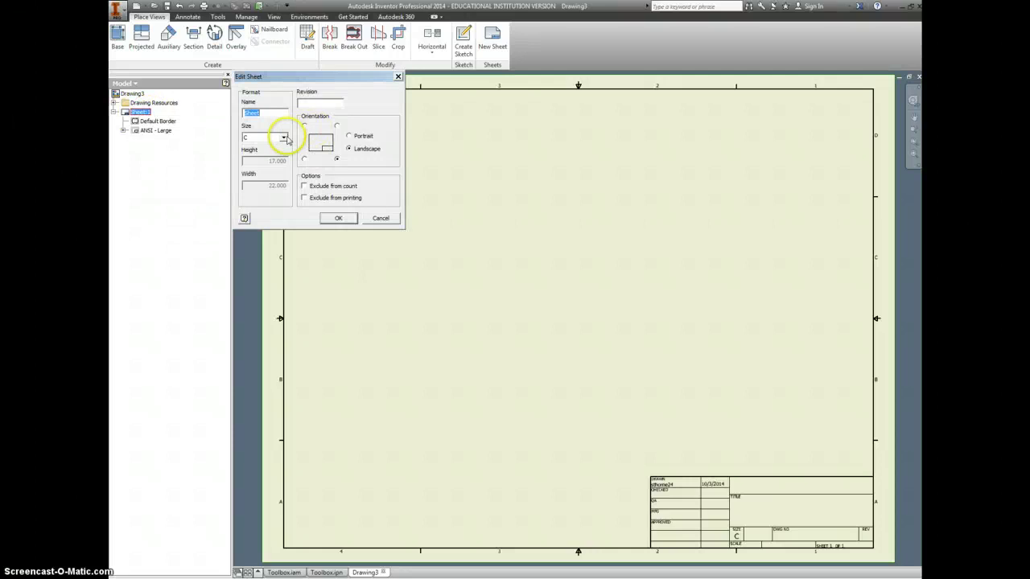
- Change the drawing sheet size to A
{"action": "left_click", "coordinate": [283, 137]}
{"action": "left_click", "coordinate": [270, 147]}
{"action": "left_click", "coordinate": [339, 218]}
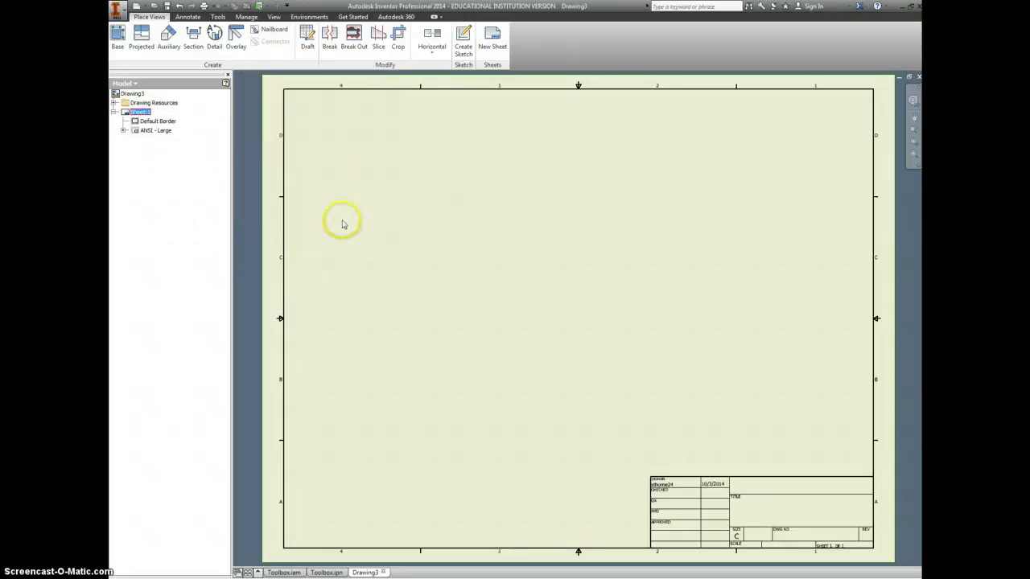
- Replace the sheet's ANSI - Large title block with the ANSI A title block
{"action": "right_click", "coordinate": [162, 131]}
{"action": "left_click", "coordinate": [180, 146]}
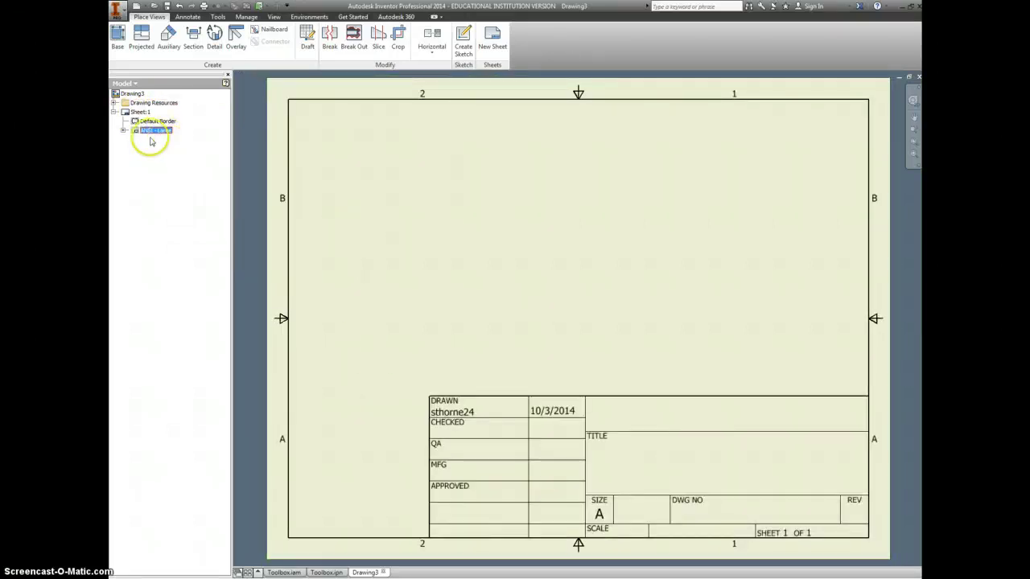
{"action": "left_click", "coordinate": [114, 103]}
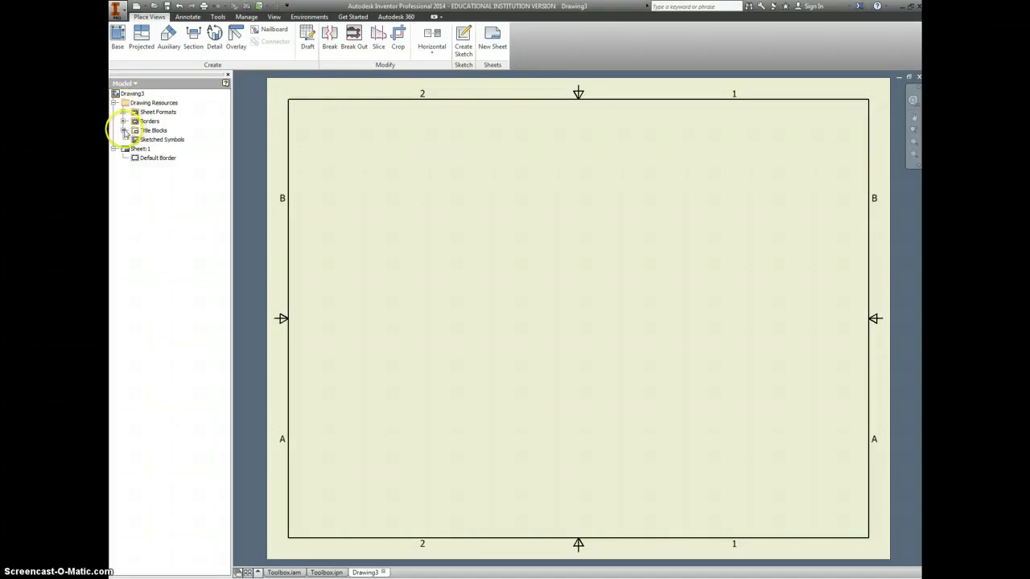
{"action": "left_click", "coordinate": [123, 130]}
{"action": "double_click", "coordinate": [155, 149]}
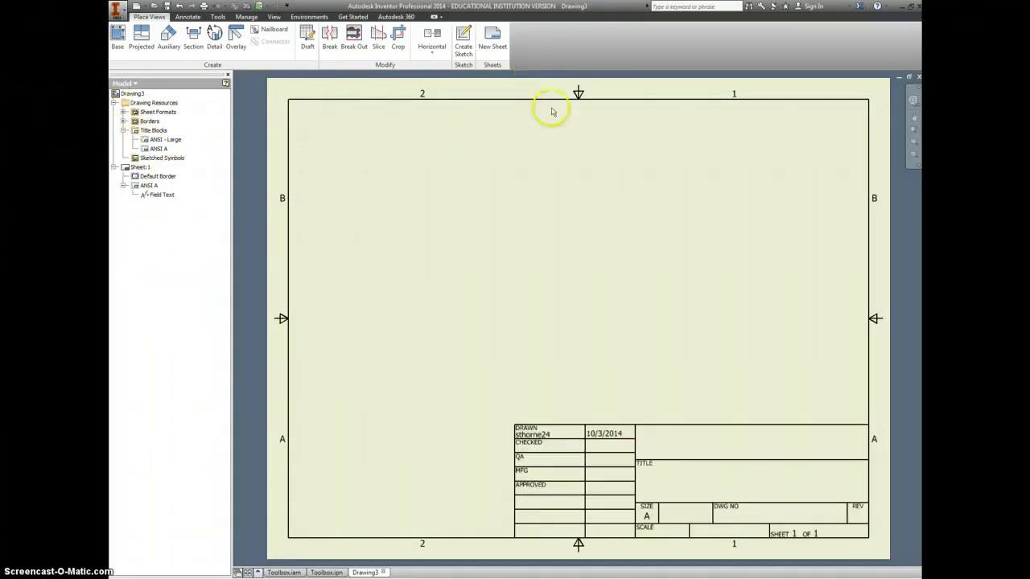
- Place a shaded Iso Top Right base view of Bottom.ipt in the upper-right corner of the sheet
{"action": "left_click", "coordinate": [119, 34]}
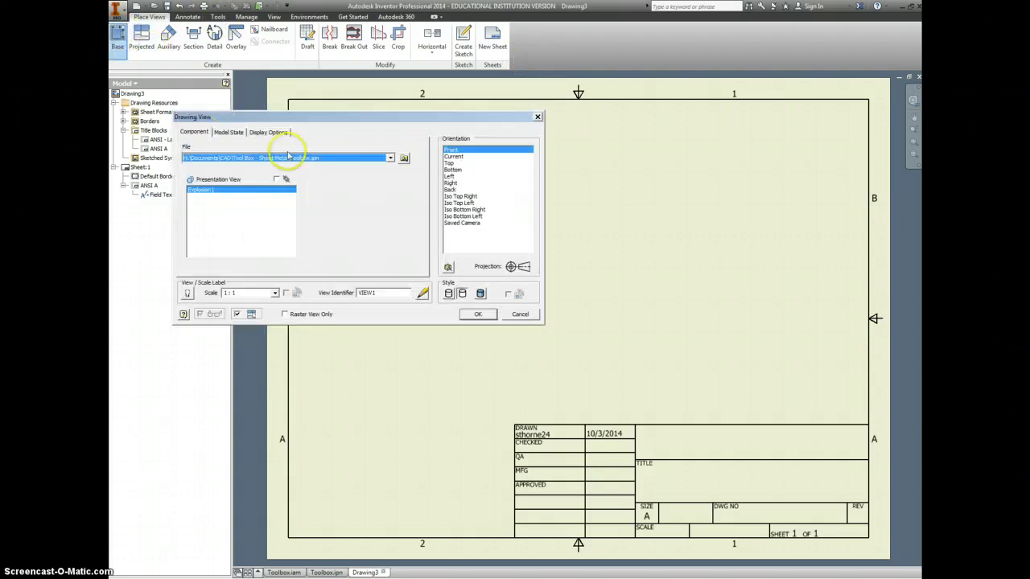
{"action": "left_click", "coordinate": [404, 158]}
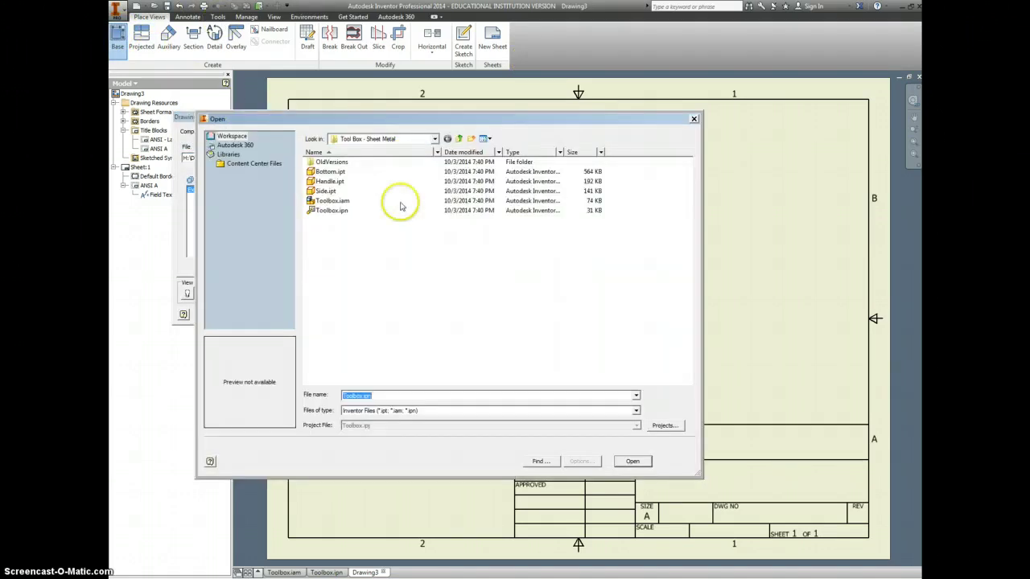
{"action": "left_click", "coordinate": [329, 173]}
{"action": "left_click", "coordinate": [633, 462]}
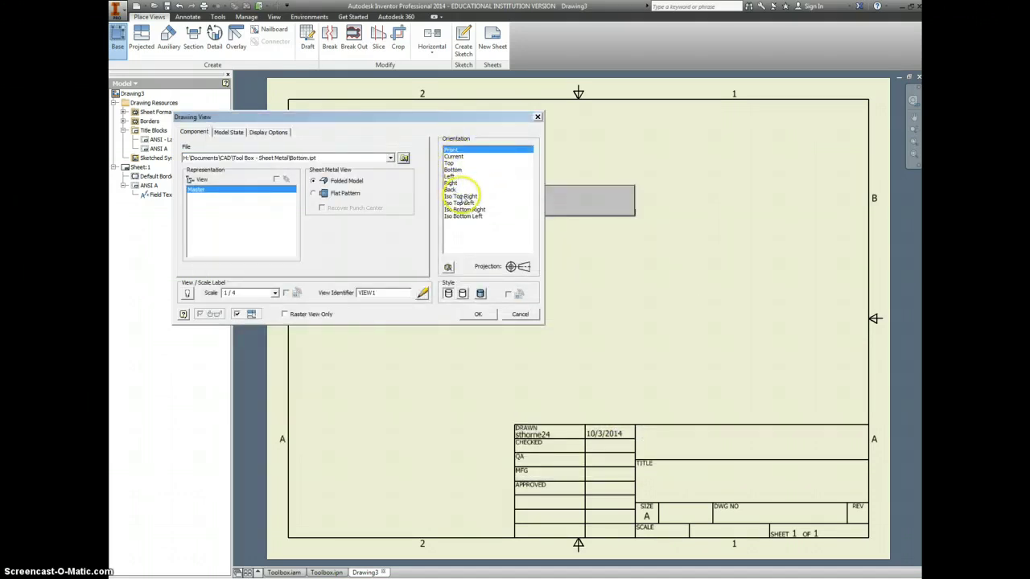
{"action": "left_click", "coordinate": [462, 198]}
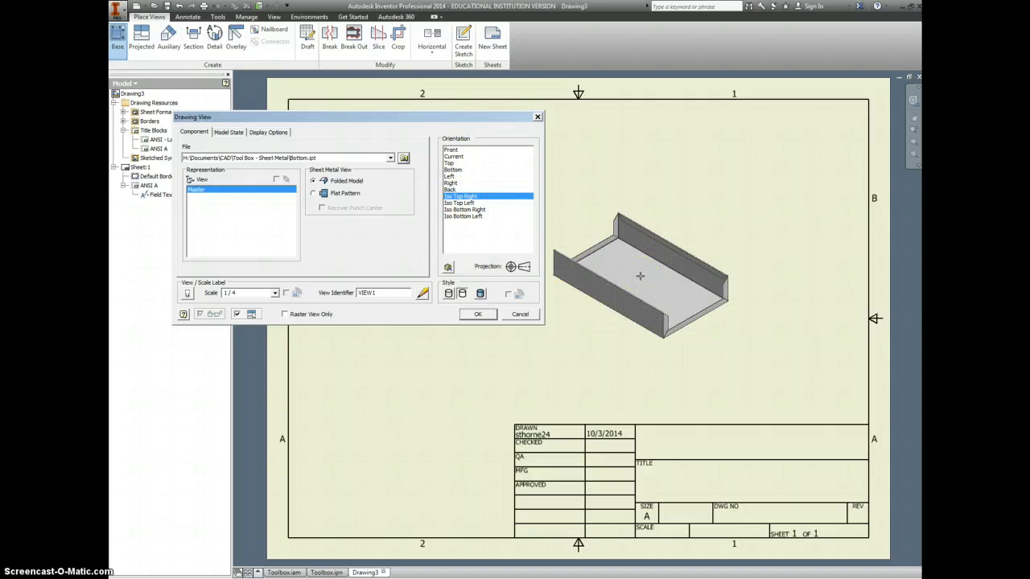
{"action": "left_click_drag", "start_coordinate": [640, 276], "coordinate": [480, 297]}
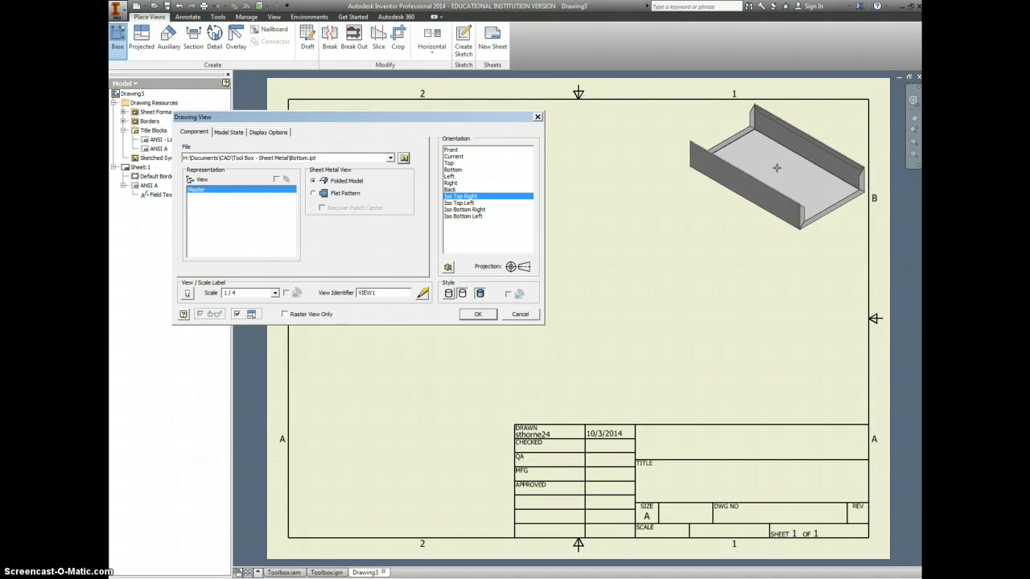
{"action": "left_click", "coordinate": [776, 168]}
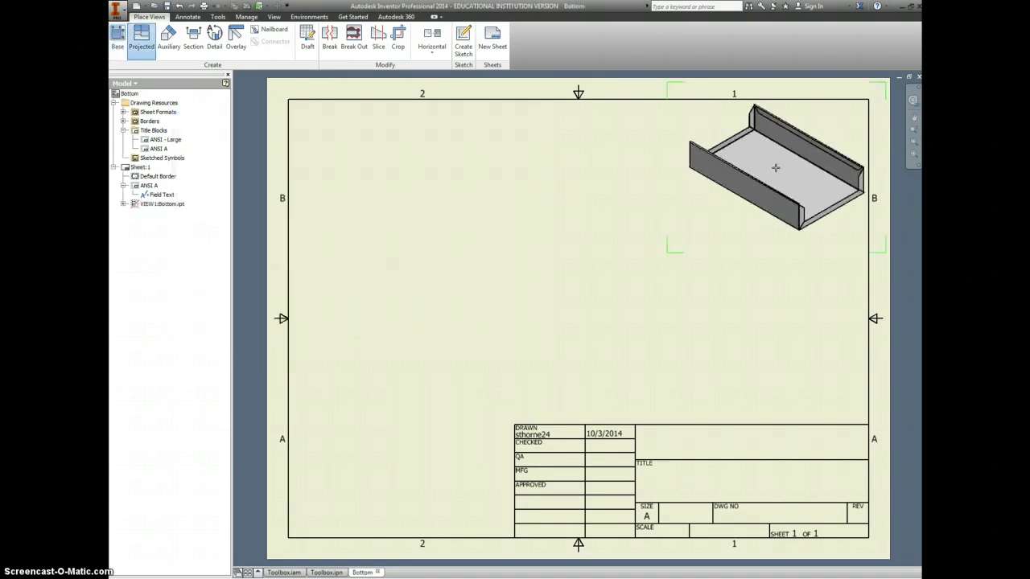
{"action": "right_click", "coordinate": [667, 215]}
{"action": "key", "text": "Escape"}
{"action": "key", "text": "Escape"}
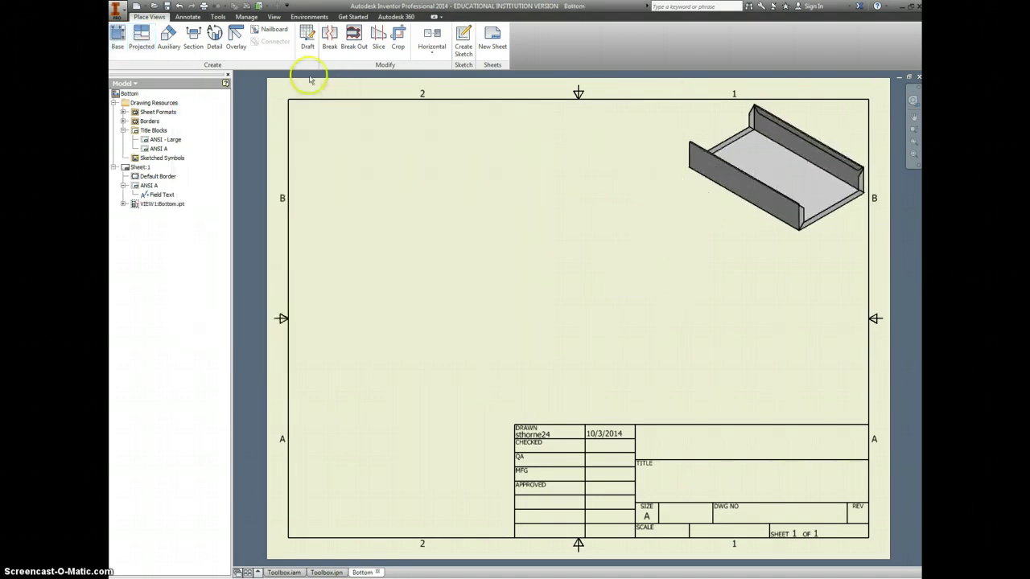
- Start a second base view of Bottom.ipt with the sheet metal view set to Flat Pattern
{"action": "left_click", "coordinate": [117, 36]}
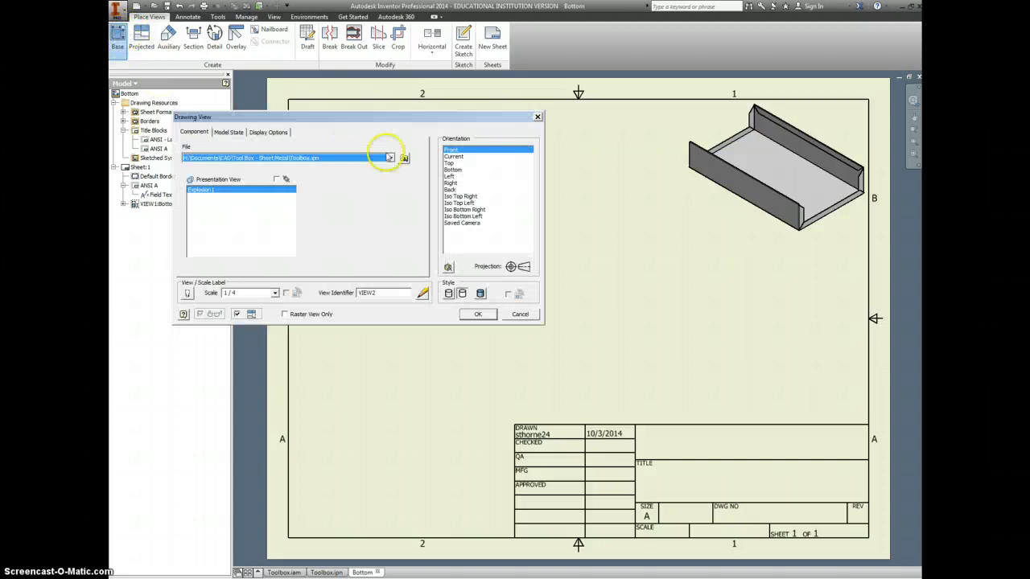
{"action": "left_click", "coordinate": [404, 158]}
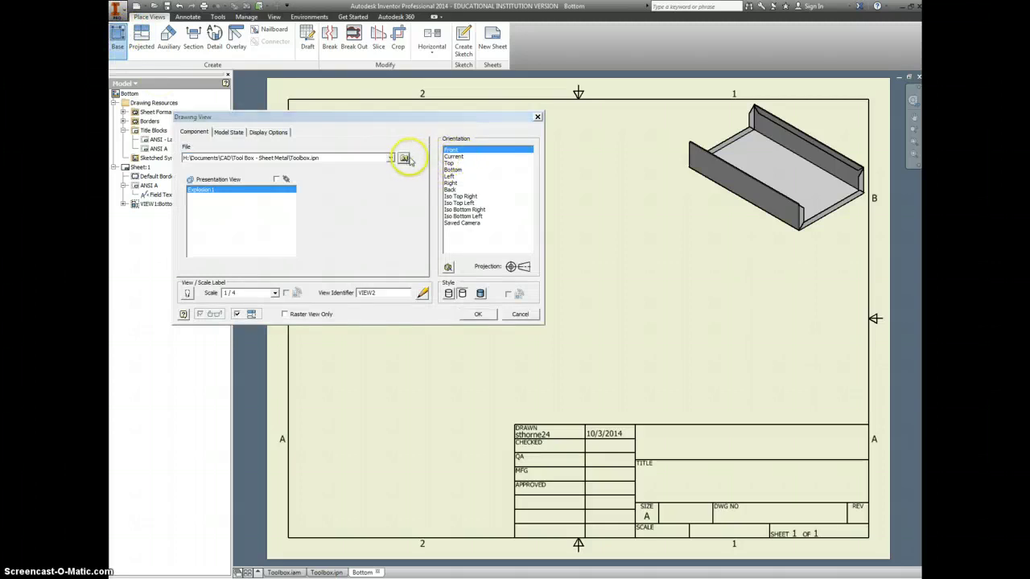
{"action": "left_click", "coordinate": [326, 172]}
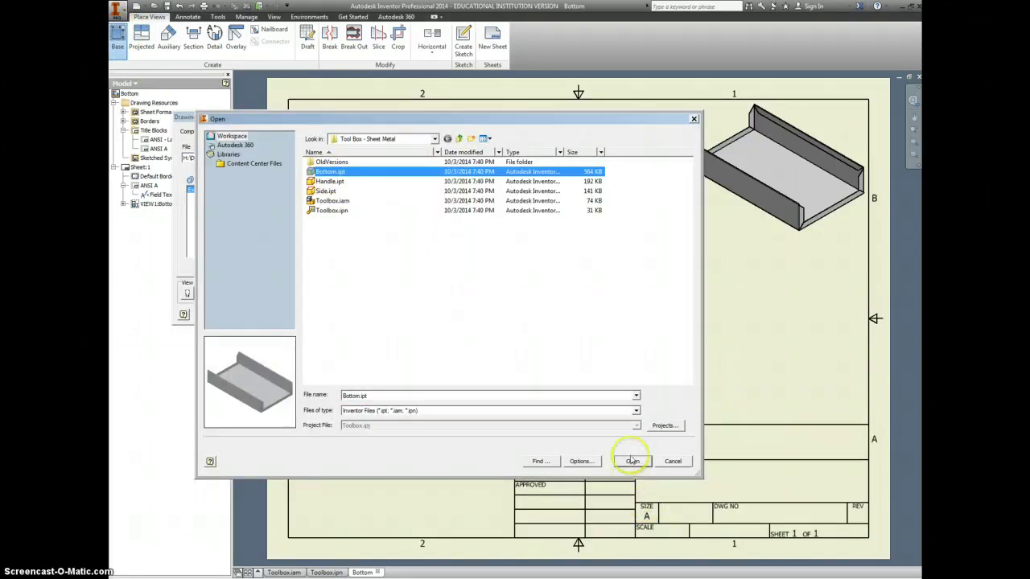
{"action": "left_click", "coordinate": [634, 461]}
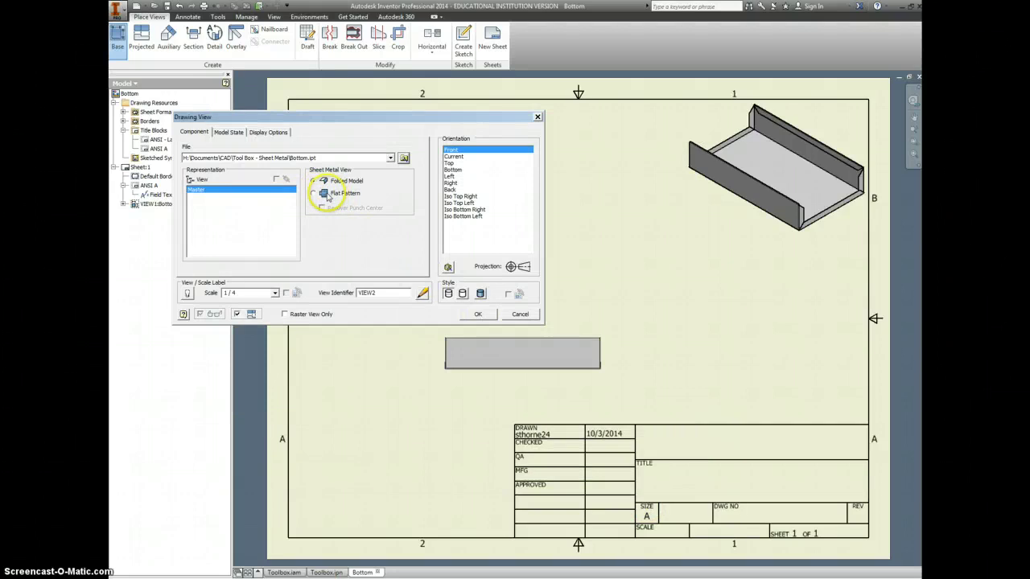
{"action": "left_click", "coordinate": [314, 193]}
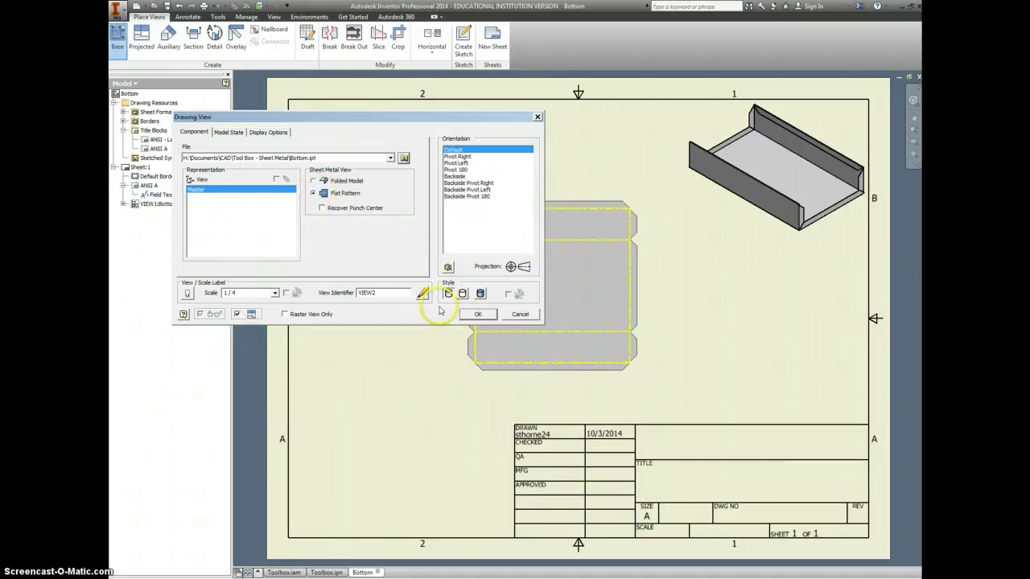
- Set the flat pattern view's scale to 1/3 and place it on the sheet, to the left of the isometric view
{"action": "left_click", "coordinate": [275, 293]}
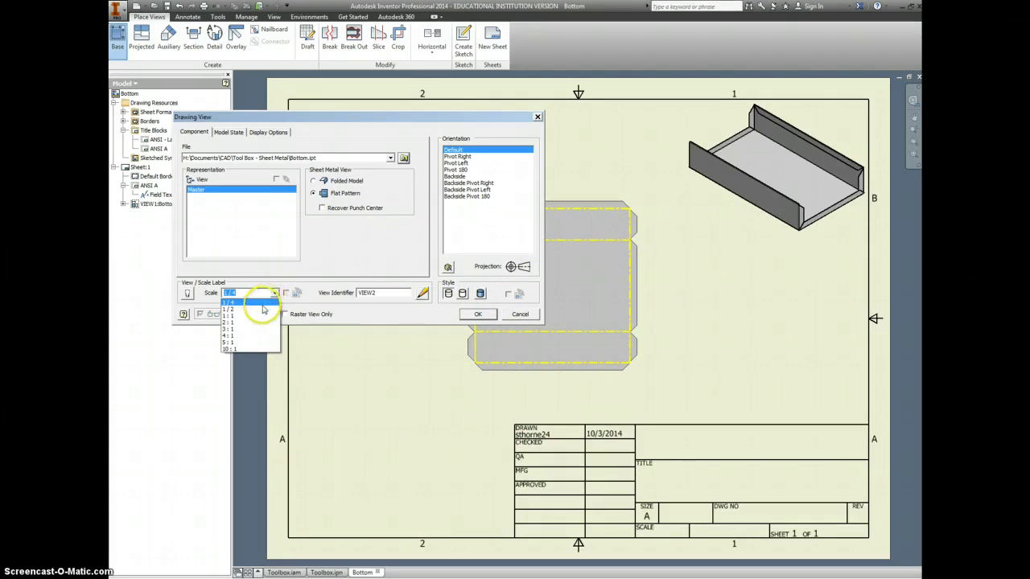
{"action": "left_click", "coordinate": [237, 307]}
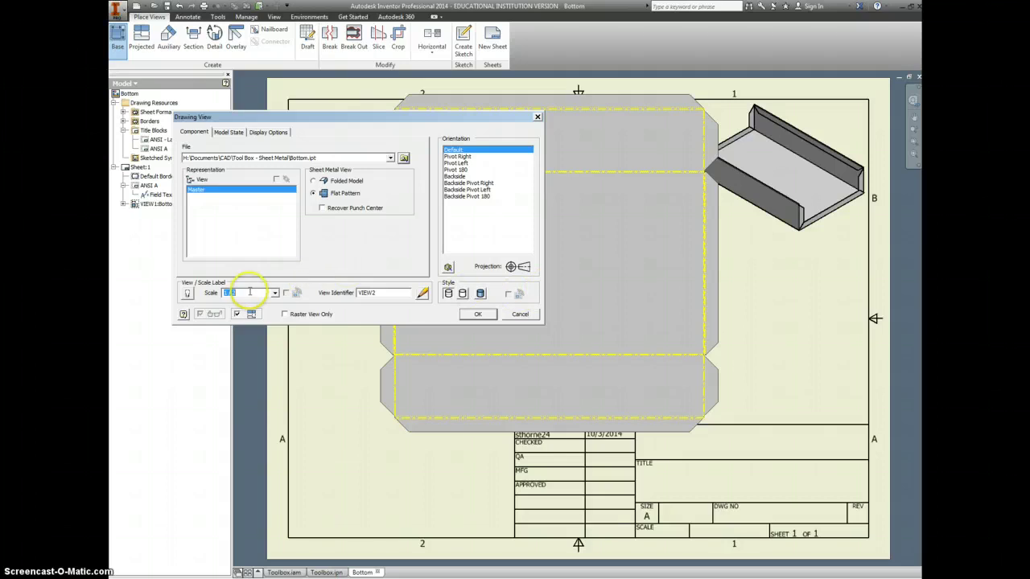
{"action": "type", "text": "3"}
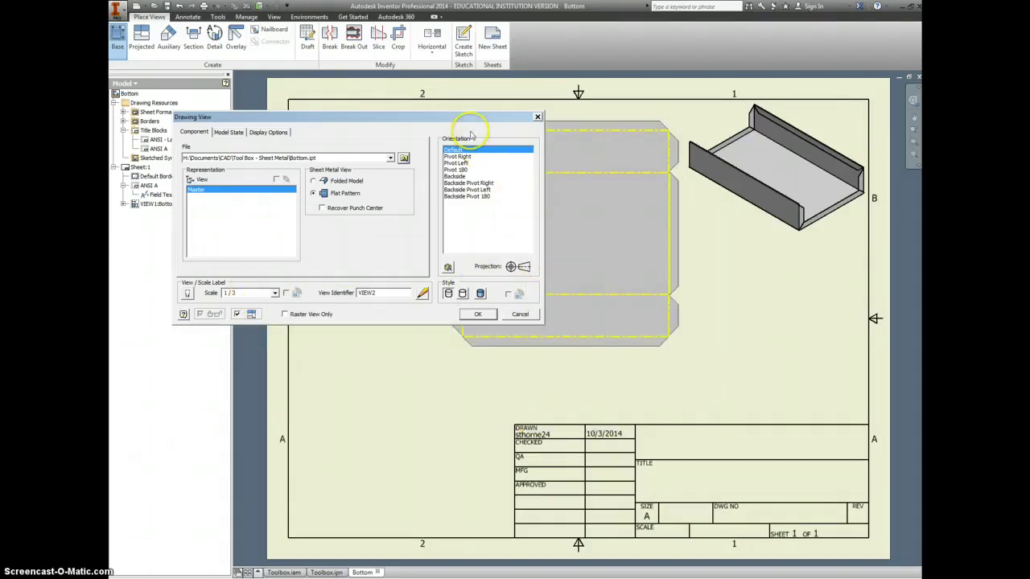
{"action": "left_click_drag", "start_coordinate": [439, 118], "coordinate": [338, 123]}
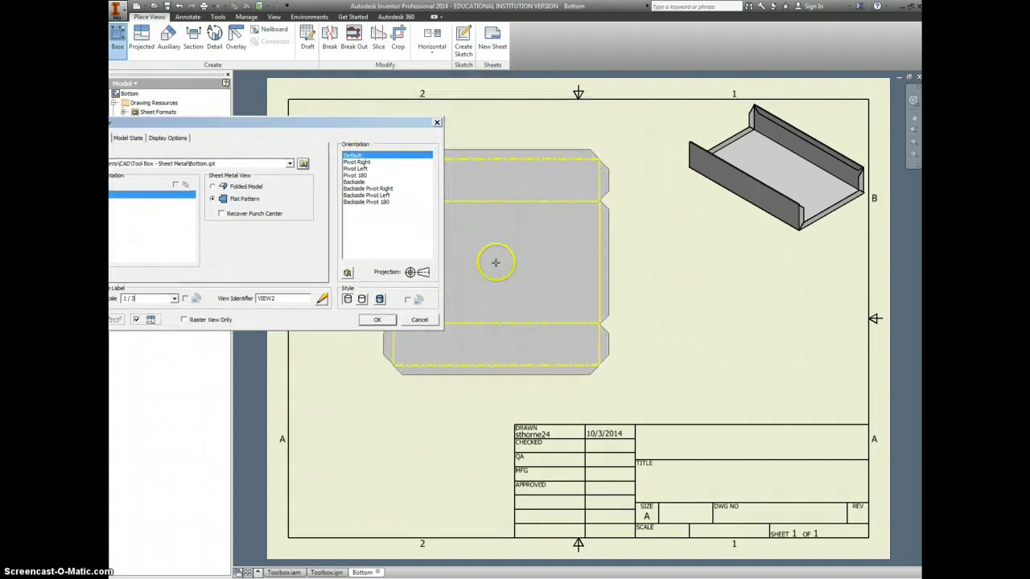
{"action": "left_click", "coordinate": [494, 266]}
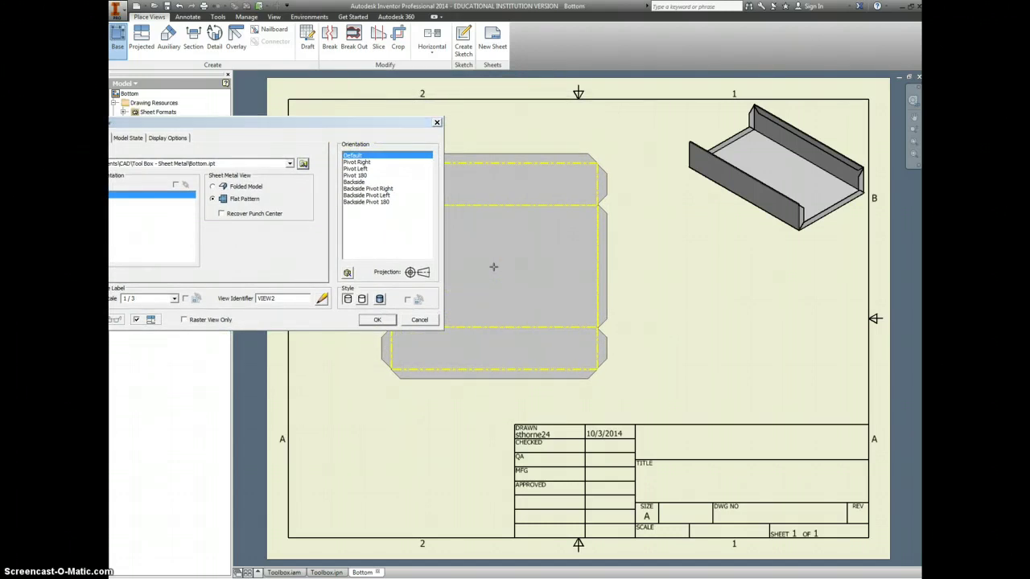
{"action": "right_click", "coordinate": [494, 266]}
{"action": "left_click", "coordinate": [524, 268]}
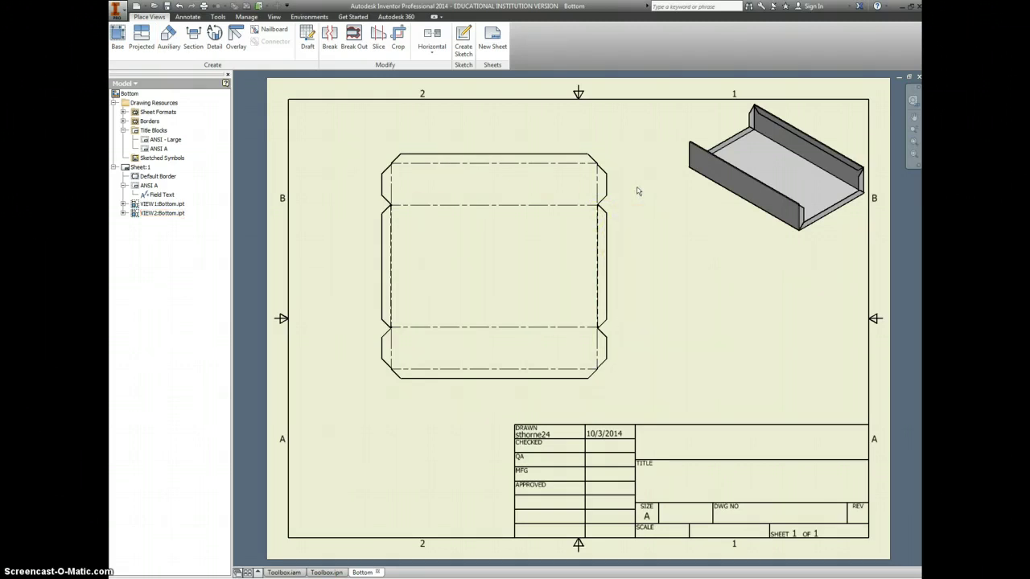
- Move the flat pattern view slightly up and to the left to make room for dimensions
{"action": "scroll", "coordinate": [568, 202], "scroll_direction": "down", "scroll_amount": 3}
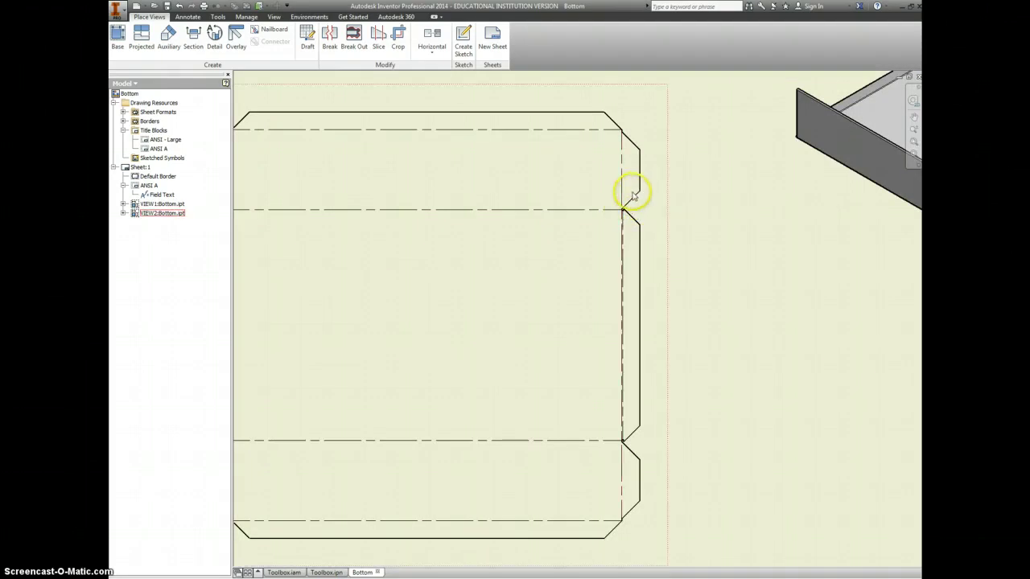
{"action": "scroll", "coordinate": [655, 208], "scroll_direction": "up", "scroll_amount": 2}
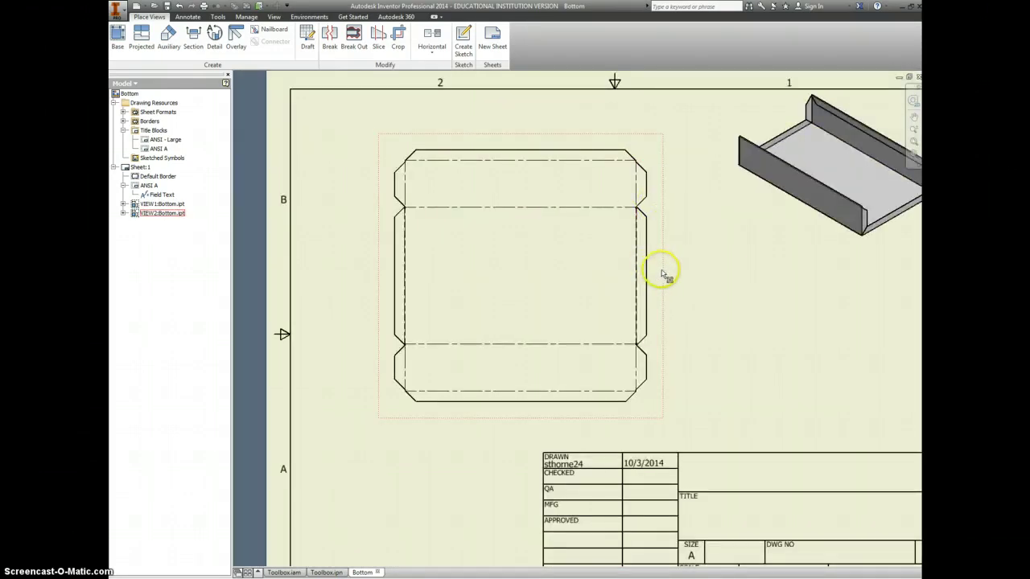
{"action": "left_click_drag", "start_coordinate": [660, 272], "coordinate": [599, 253]}
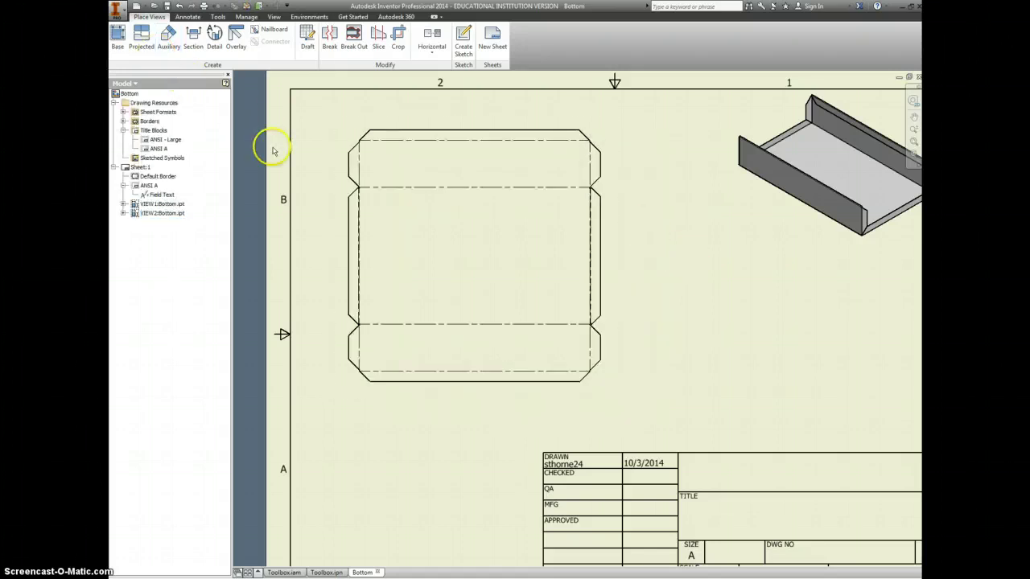
- Dimension the flat pattern's overall height between its top and bottom edges, placing the dimension to the right of the view
{"action": "key", "text": "d"}
{"action": "left_click", "coordinate": [539, 131]}
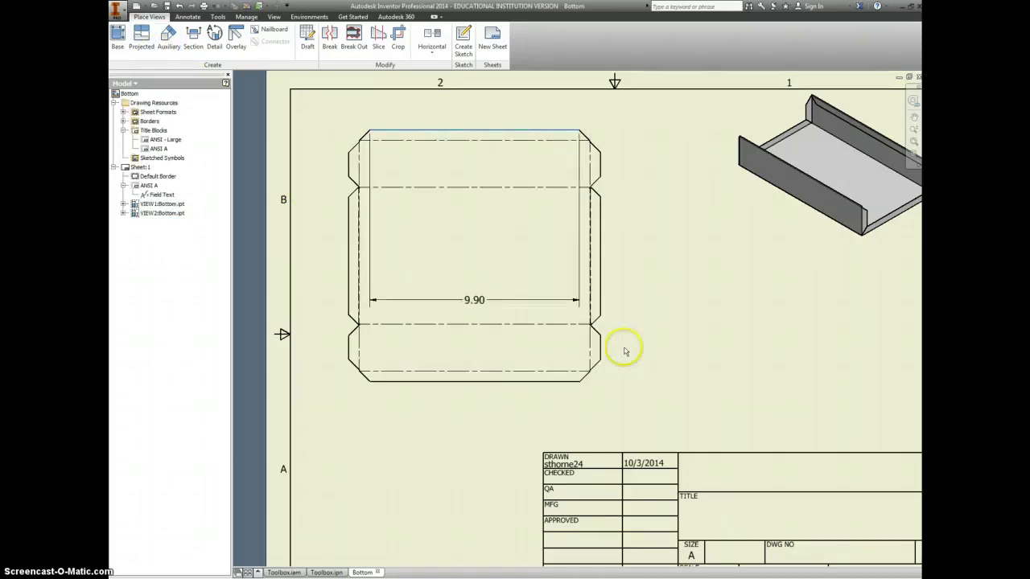
{"action": "left_click", "coordinate": [554, 380]}
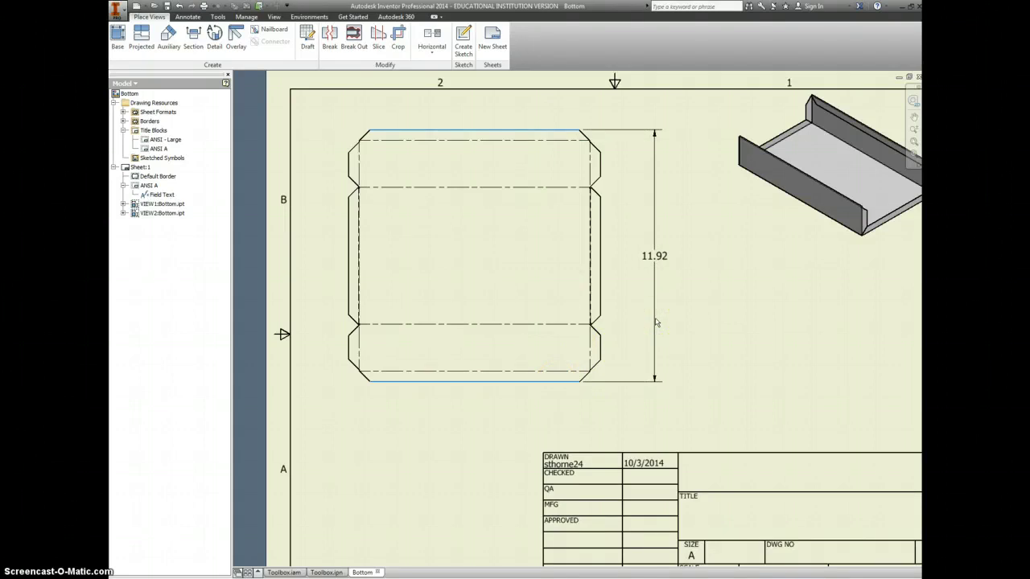
{"action": "left_click", "coordinate": [665, 323]}
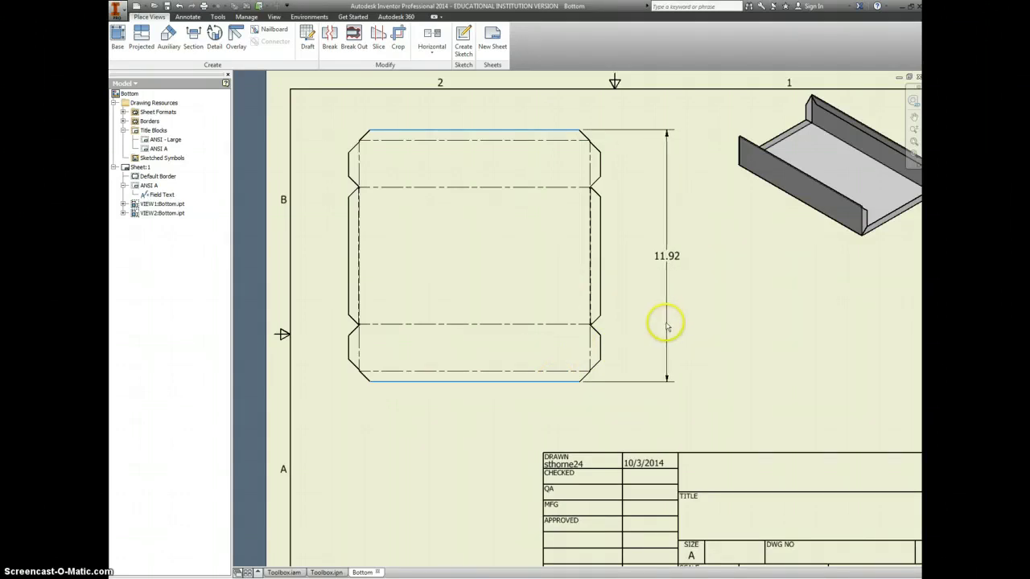
{"action": "scroll", "coordinate": [663, 326], "scroll_direction": "up", "scroll_amount": 3}
{"action": "scroll", "coordinate": [664, 326], "scroll_direction": "down", "scroll_amount": 3}
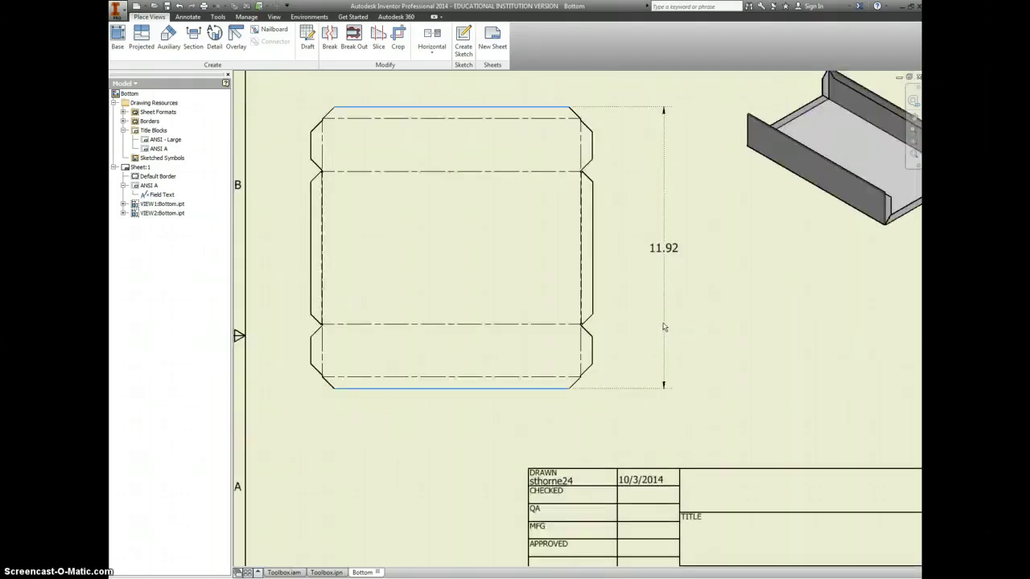
{"action": "left_click", "coordinate": [673, 326]}
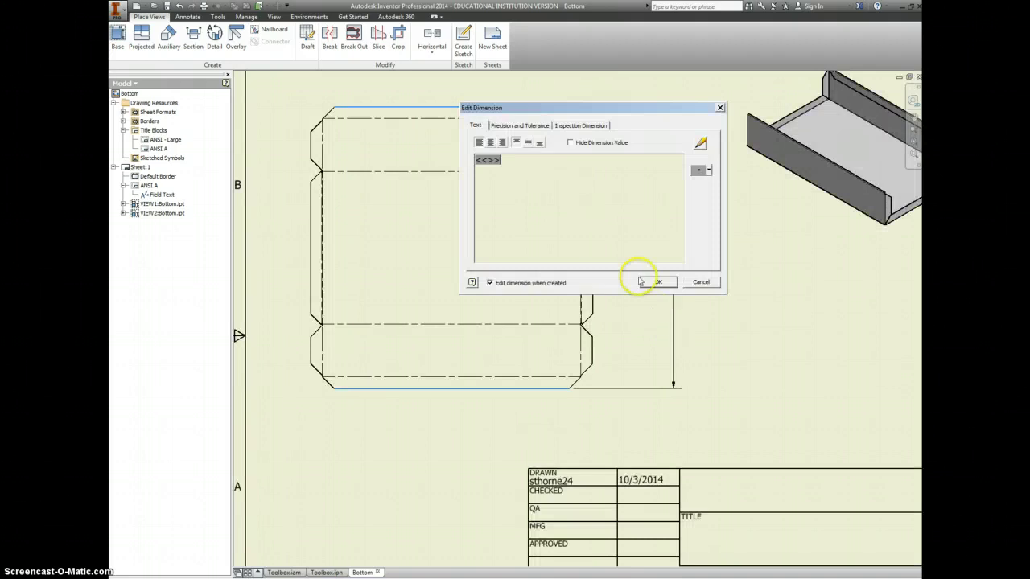
{"action": "left_click", "coordinate": [659, 281]}
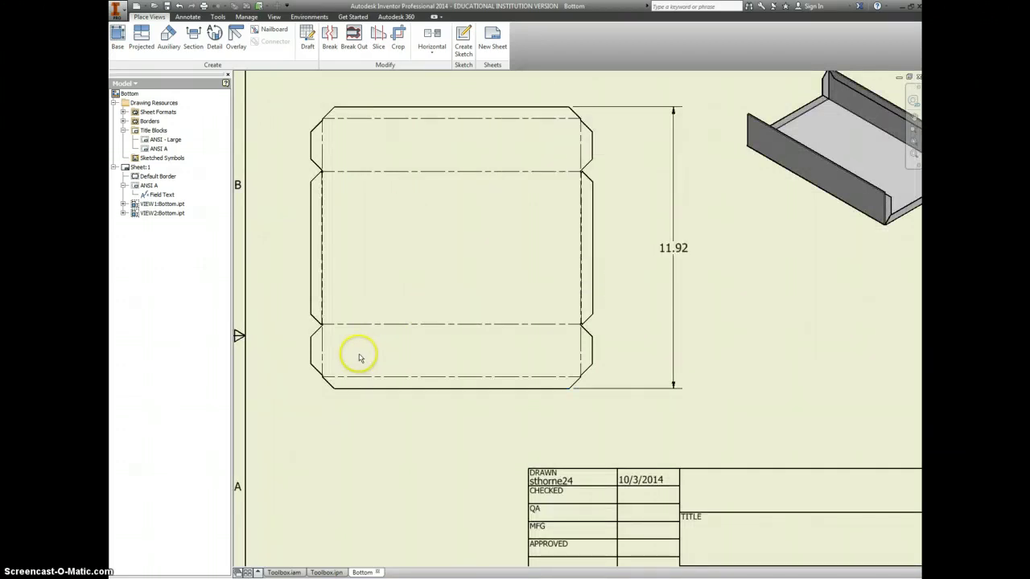
- Dimension the flat pattern's overall width between the outer edges of the lower side tabs, placing the dimension below the view
{"action": "left_click", "coordinate": [312, 355]}
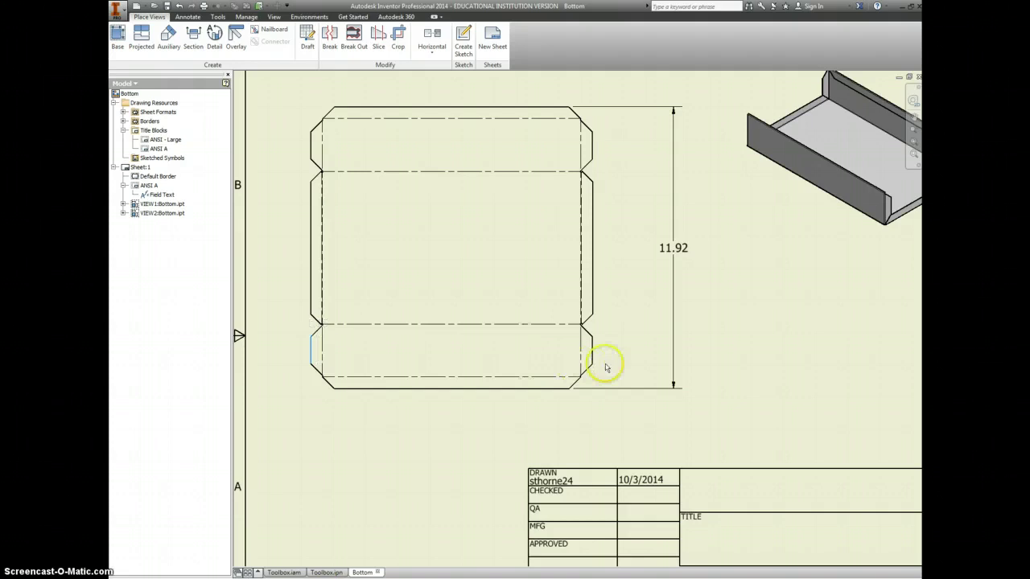
{"action": "left_click", "coordinate": [592, 358]}
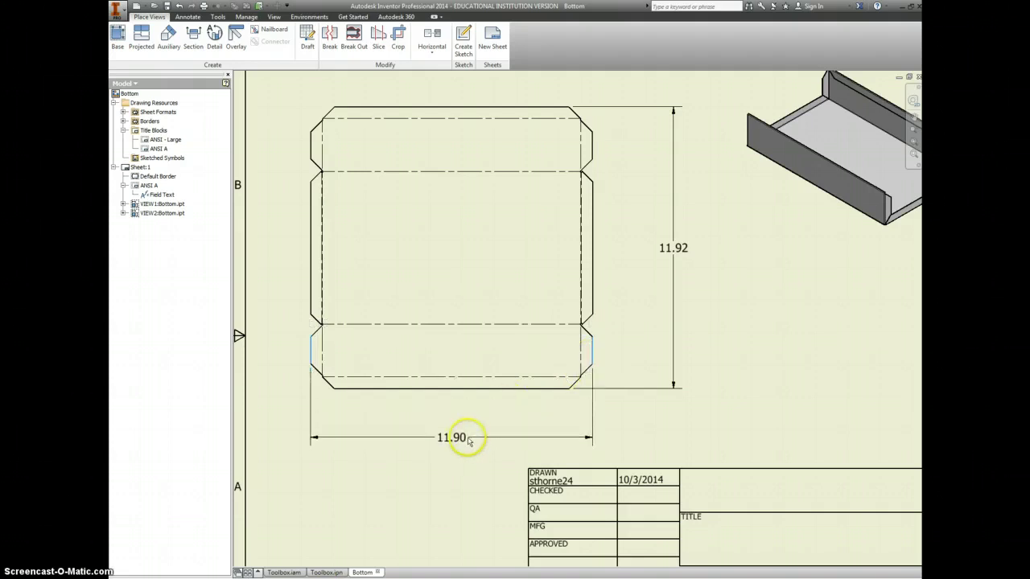
{"action": "left_click", "coordinate": [465, 443]}
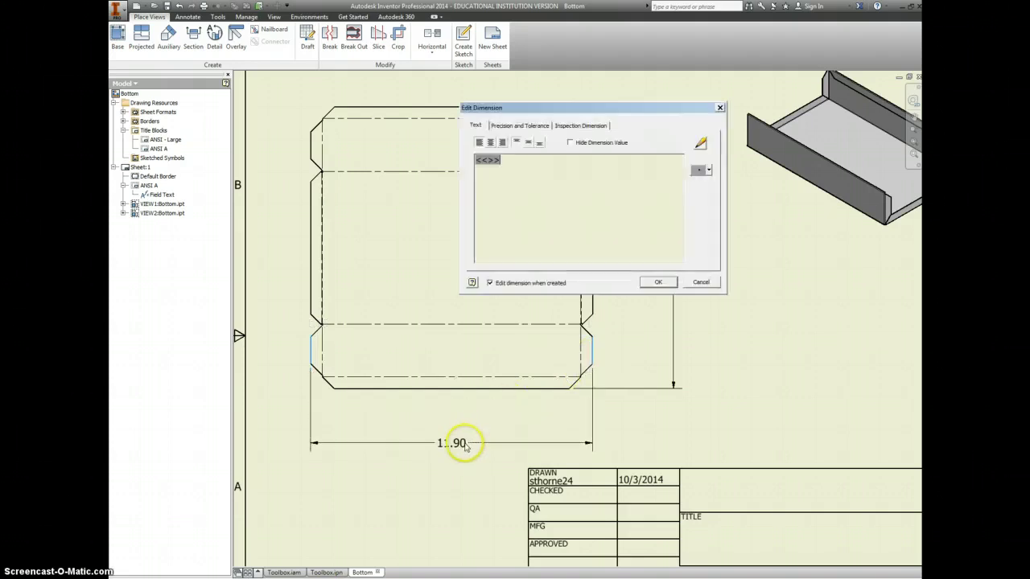
{"action": "left_click", "coordinate": [658, 284]}
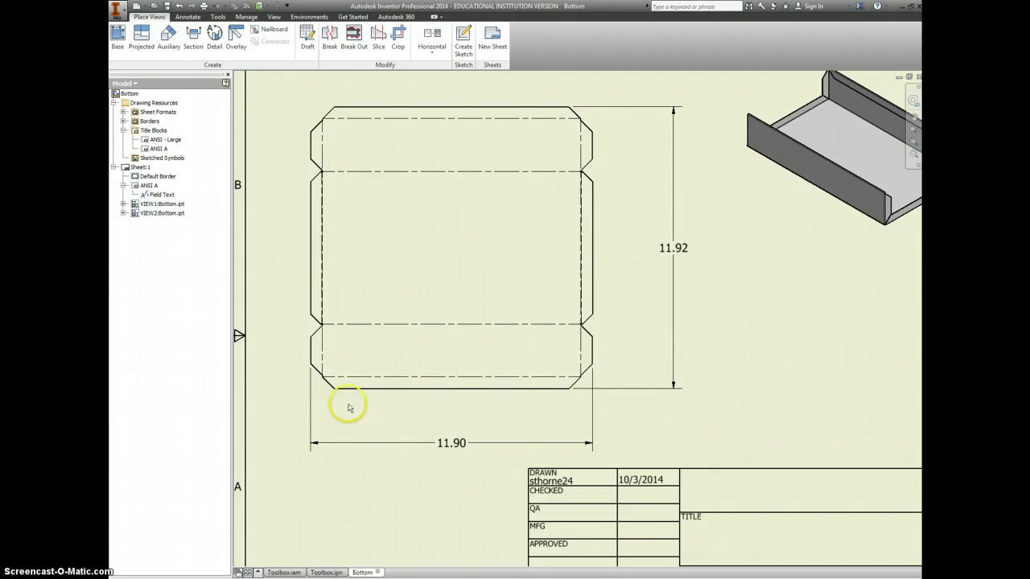
- Dimension the flat pattern's width between its two outer vertical bend lines, placing it between the view and the overall width dimension
{"action": "left_click", "coordinate": [322, 369]}
{"action": "left_click", "coordinate": [580, 368]}
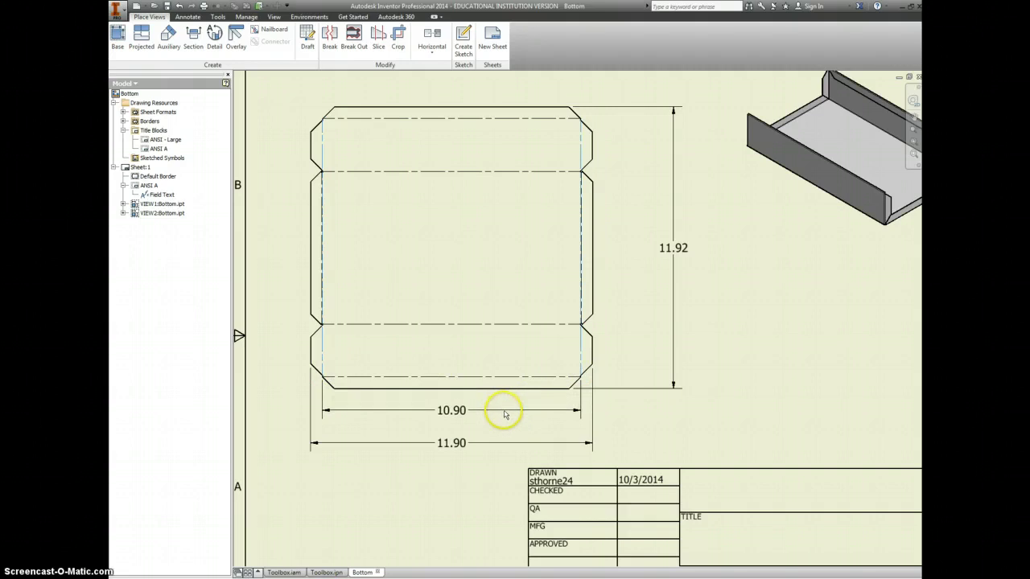
{"action": "left_click", "coordinate": [505, 415]}
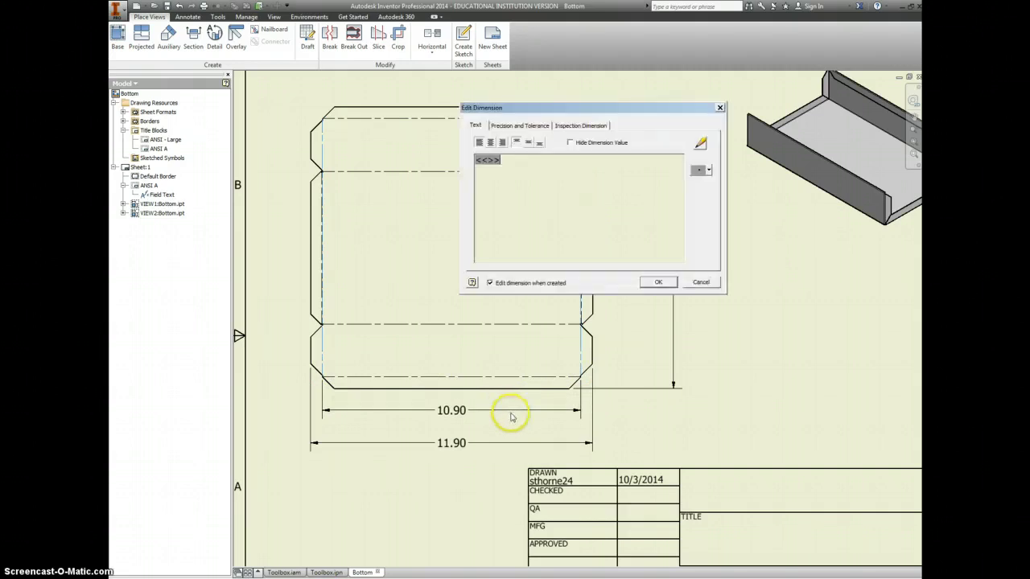
{"action": "left_click", "coordinate": [661, 281]}
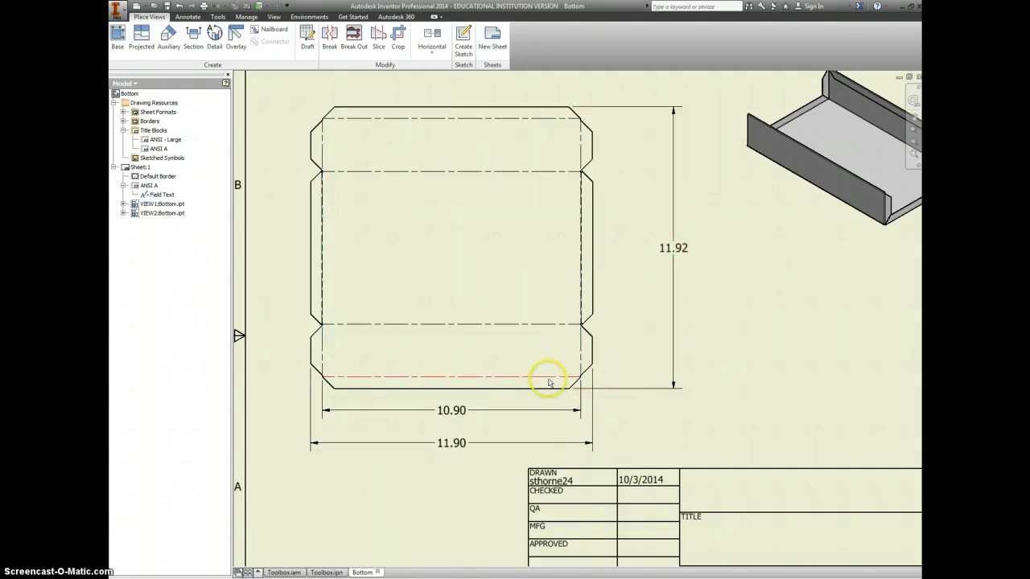
- Dimension the height of the central panel between its upper and lower horizontal bend lines, placing it inside the overall height dimension
{"action": "left_click", "coordinate": [566, 324]}
{"action": "left_click", "coordinate": [581, 177]}
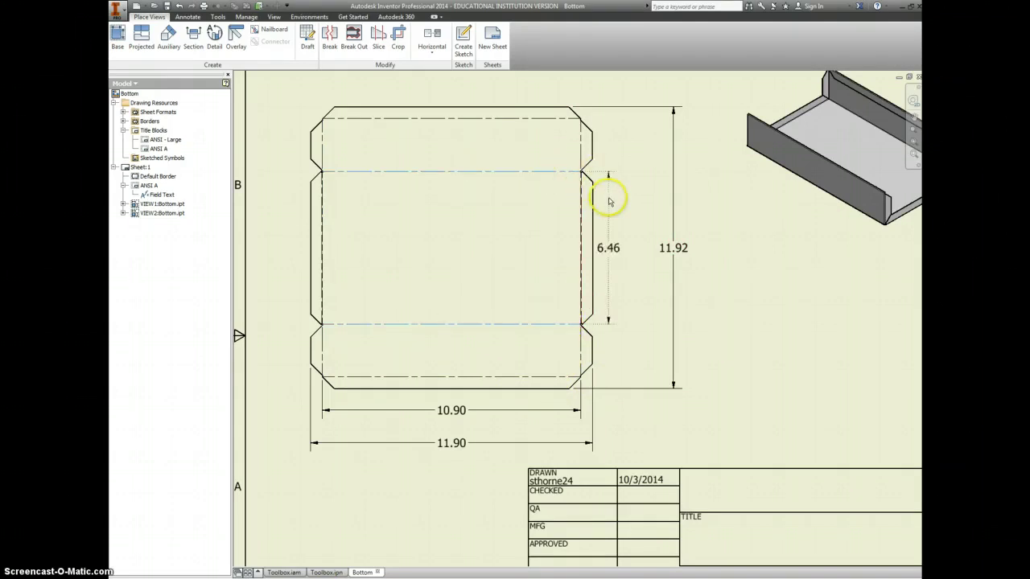
{"action": "left_click", "coordinate": [612, 204]}
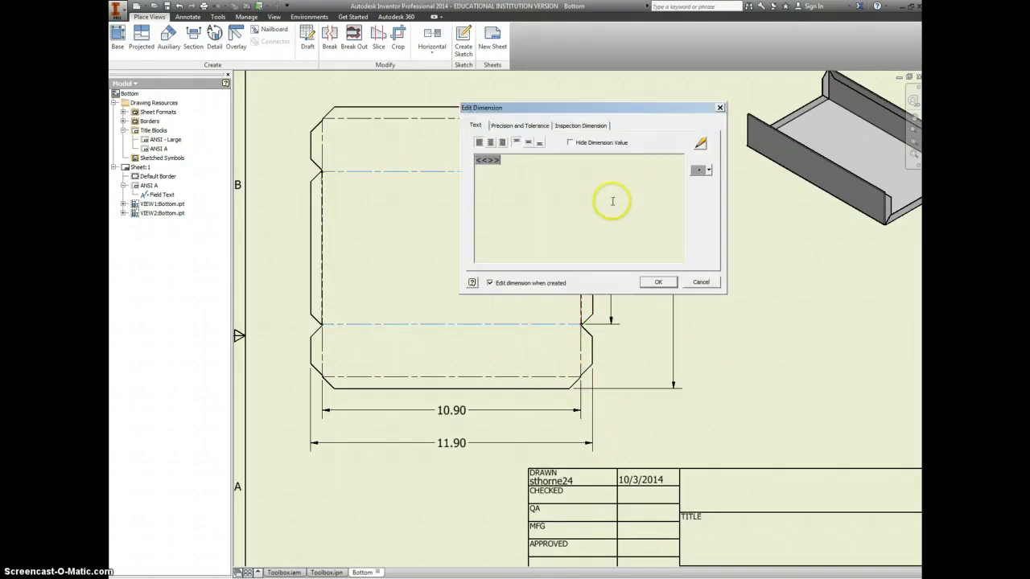
{"action": "left_click", "coordinate": [659, 283]}
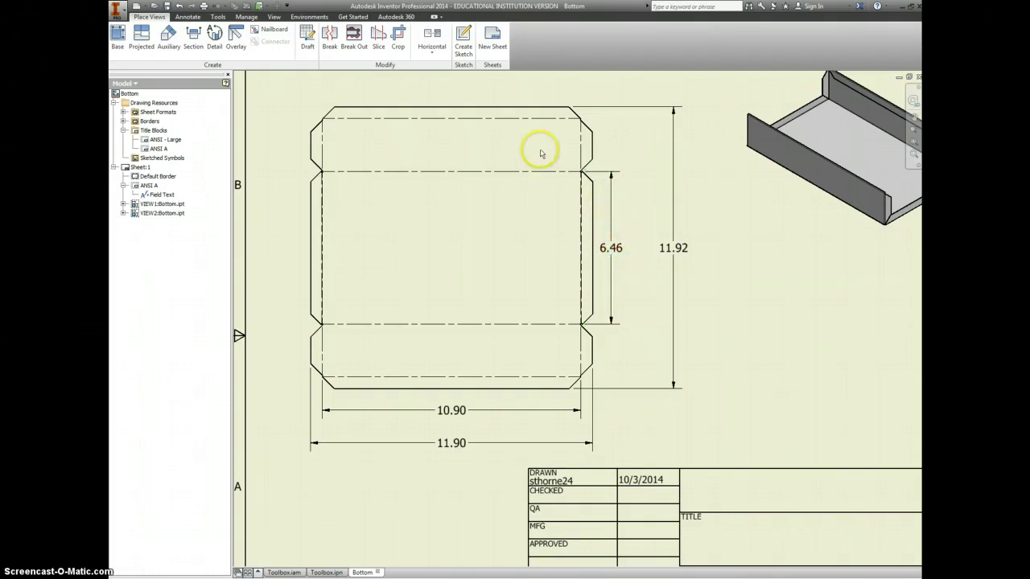
- Dimension the upper flange between its two horizontal bend lines, aligning it above the central panel's height dimension
{"action": "left_click", "coordinate": [522, 172]}
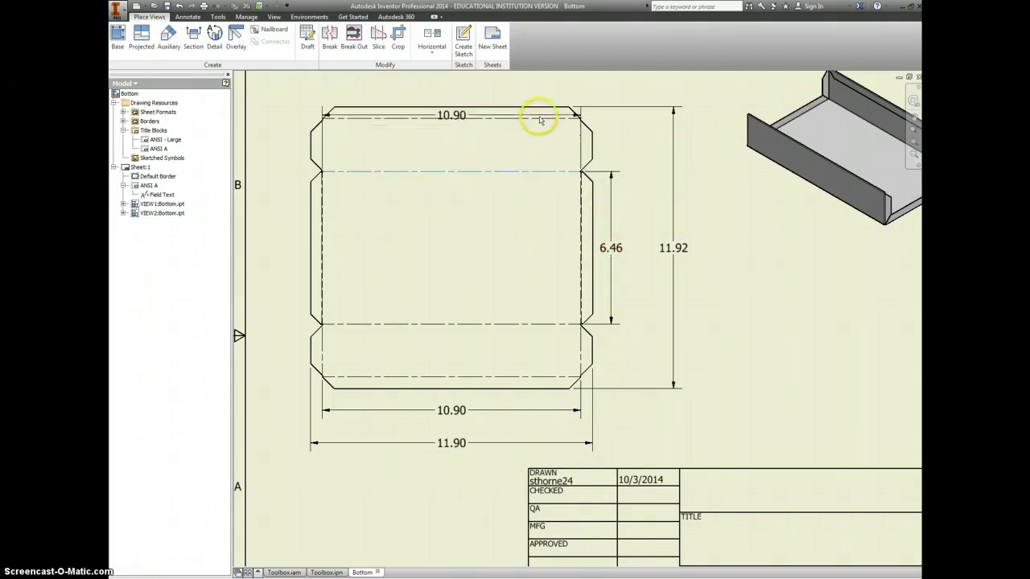
{"action": "left_click", "coordinate": [553, 127]}
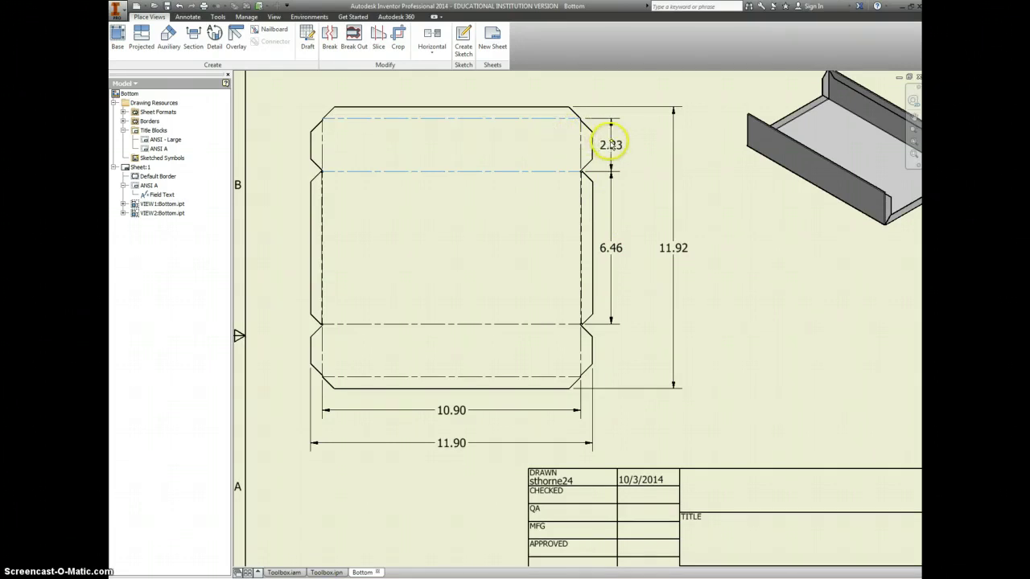
{"action": "left_click", "coordinate": [611, 145]}
{"action": "left_click", "coordinate": [656, 281]}
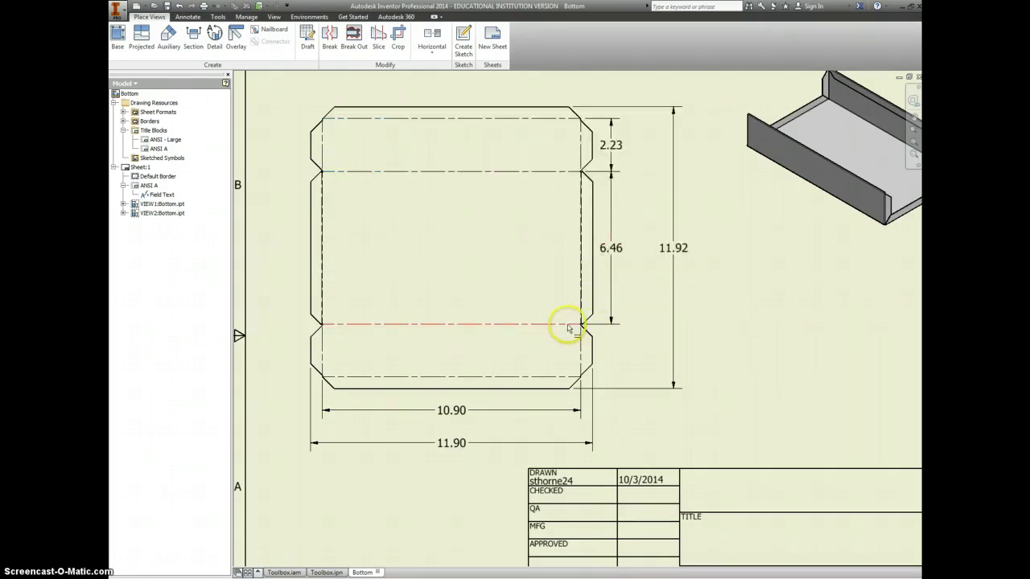
- Dimension the lower flange between its two horizontal bend lines, aligning it below the central panel's height dimension
{"action": "left_click", "coordinate": [568, 326]}
{"action": "left_click", "coordinate": [567, 375]}
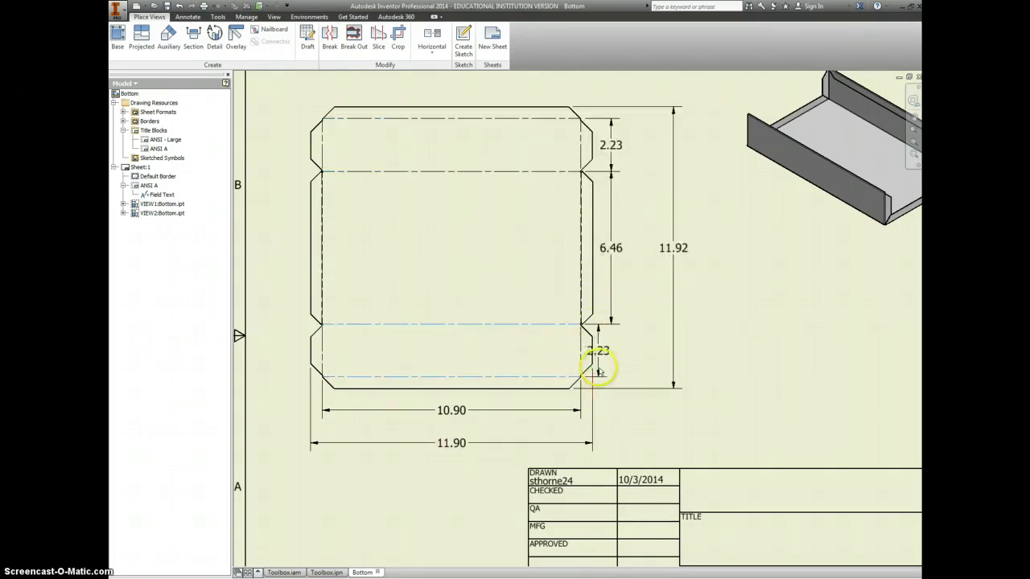
{"action": "left_click", "coordinate": [610, 367]}
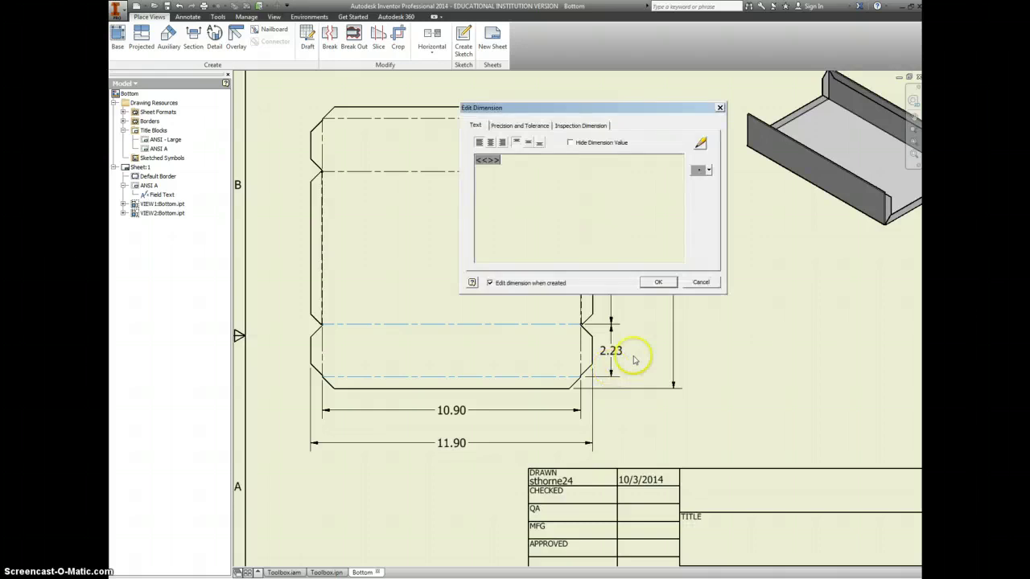
{"action": "left_click", "coordinate": [658, 282]}
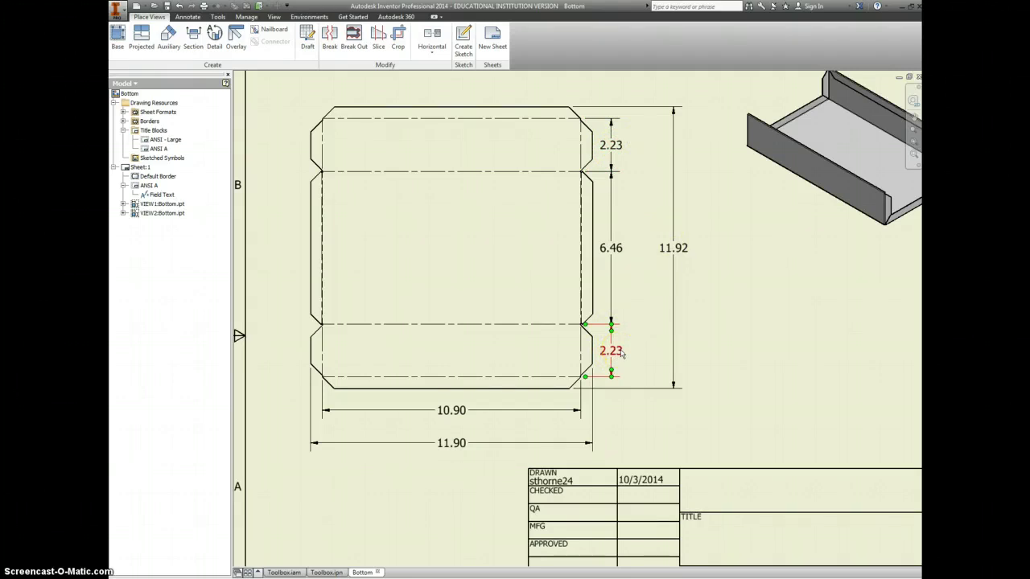
- Dimension the hem height between the flat pattern's top edge and the uppermost bend line, placing it left of the view
{"action": "left_click", "coordinate": [351, 108]}
{"action": "left_click", "coordinate": [322, 118]}
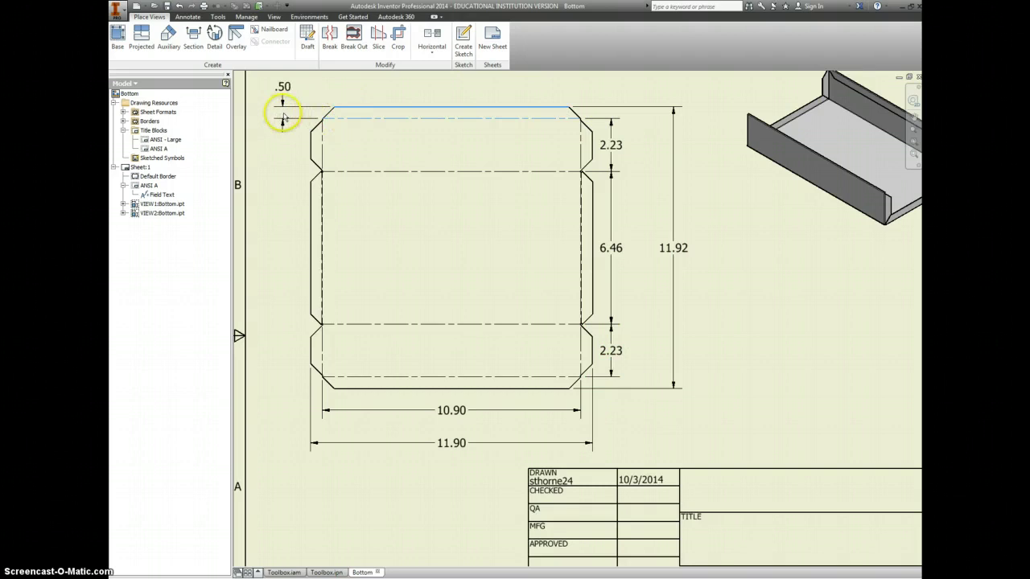
{"action": "left_click", "coordinate": [283, 117]}
{"action": "left_click", "coordinate": [657, 282]}
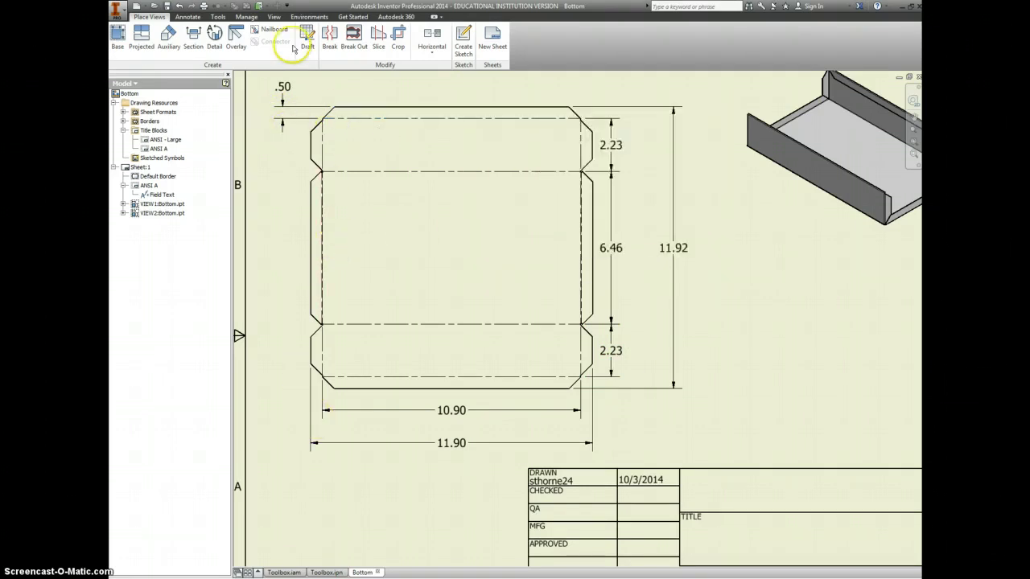
- Dimension the upper-left tab's width between its outer edge and the vertical bend line, placing it above the view
{"action": "left_click", "coordinate": [324, 144]}
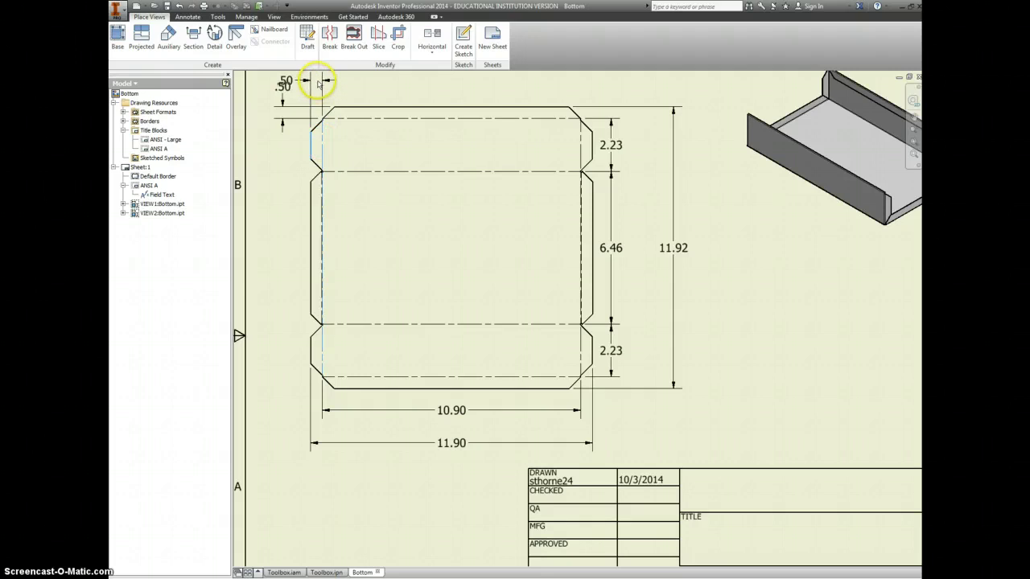
{"action": "middle_click_drag", "start_coordinate": [315, 120], "coordinate": [318, 136]}
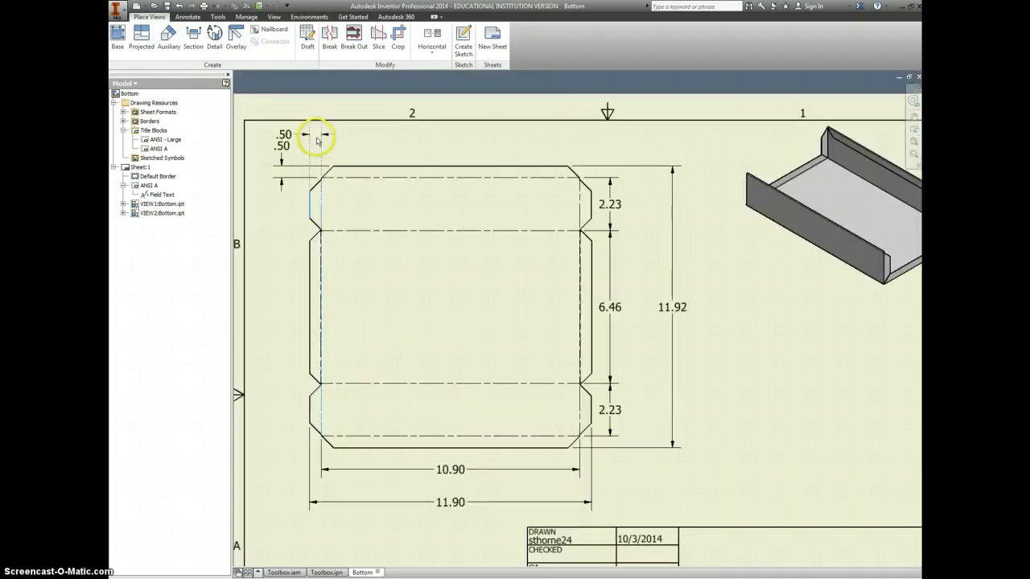
{"action": "left_click", "coordinate": [320, 138]}
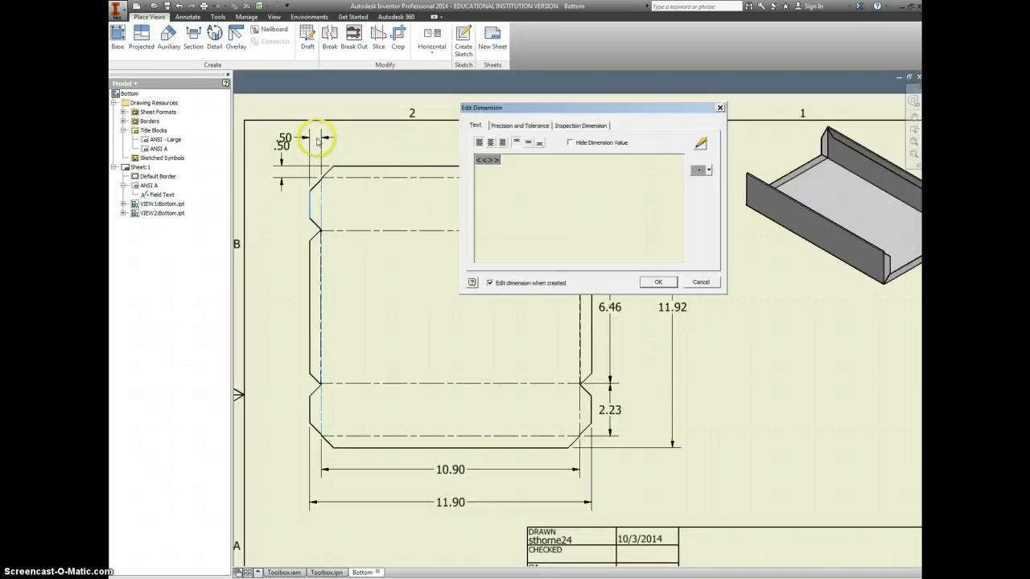
{"action": "left_click", "coordinate": [659, 282]}
- Move the tab width dimension's text to the right of its arrows and append TYP to it
{"action": "left_click", "coordinate": [326, 144]}
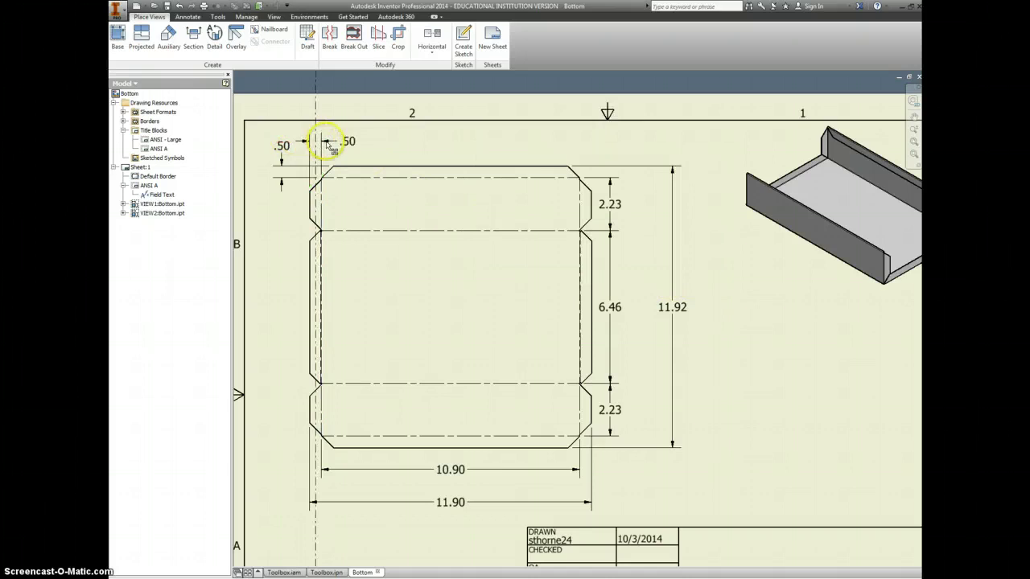
{"action": "left_click", "coordinate": [342, 144]}
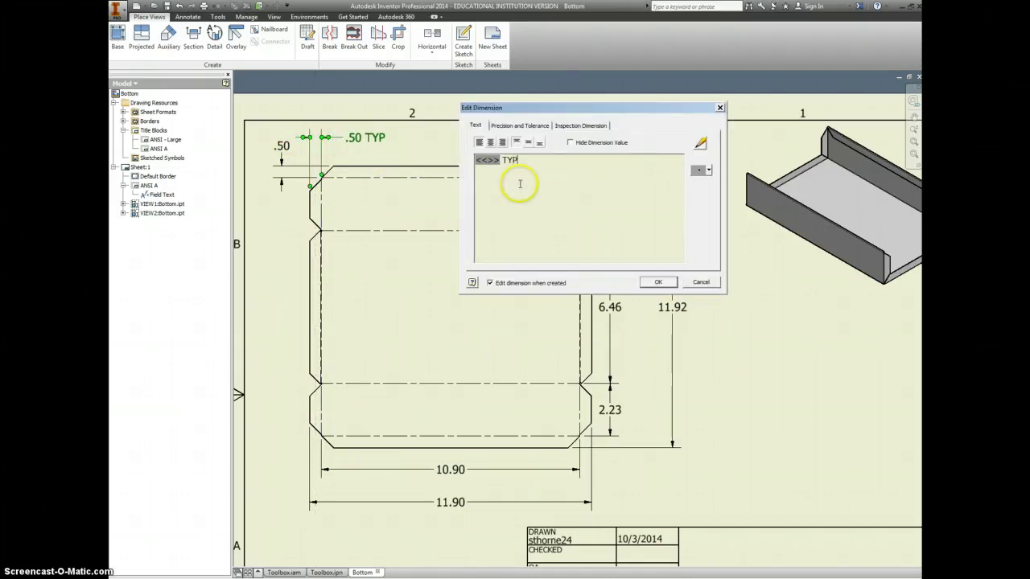
{"action": "left_click", "coordinate": [658, 282]}
- Append TYP to the vertical hem height dimension at the flat pattern's upper-left corner
{"action": "left_click", "coordinate": [284, 147]}
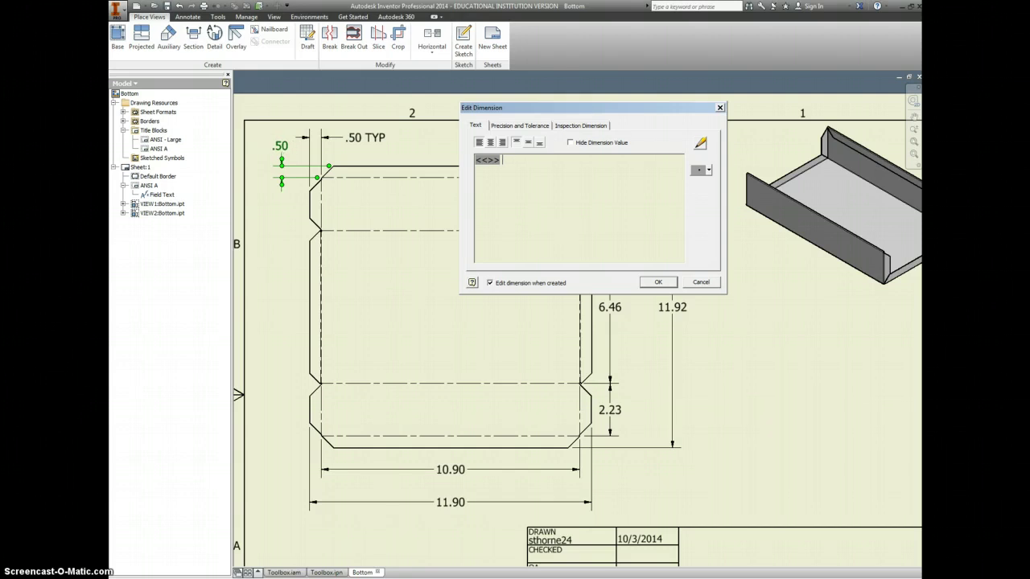
{"action": "left_click", "coordinate": [658, 282]}
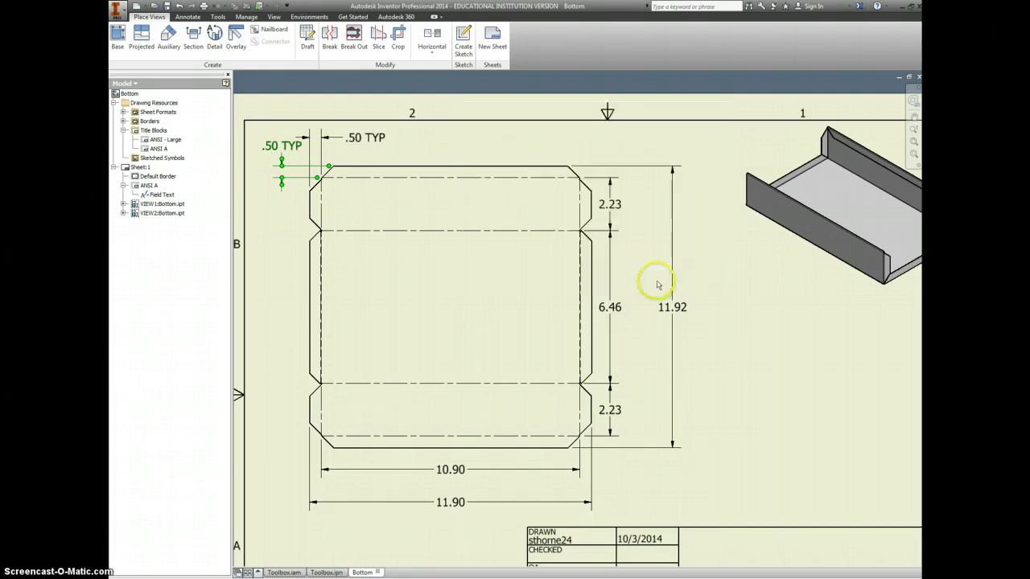
{"action": "left_click", "coordinate": [293, 150]}
- Delete the horizontal tab width dimension above the flat pattern
{"action": "right_click", "coordinate": [351, 143]}
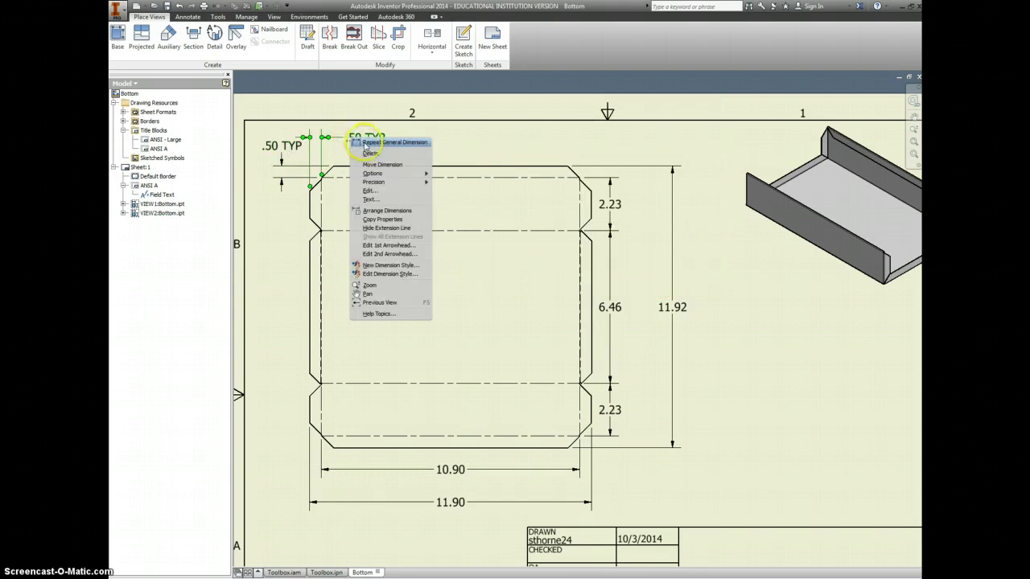
{"action": "left_click", "coordinate": [378, 151]}
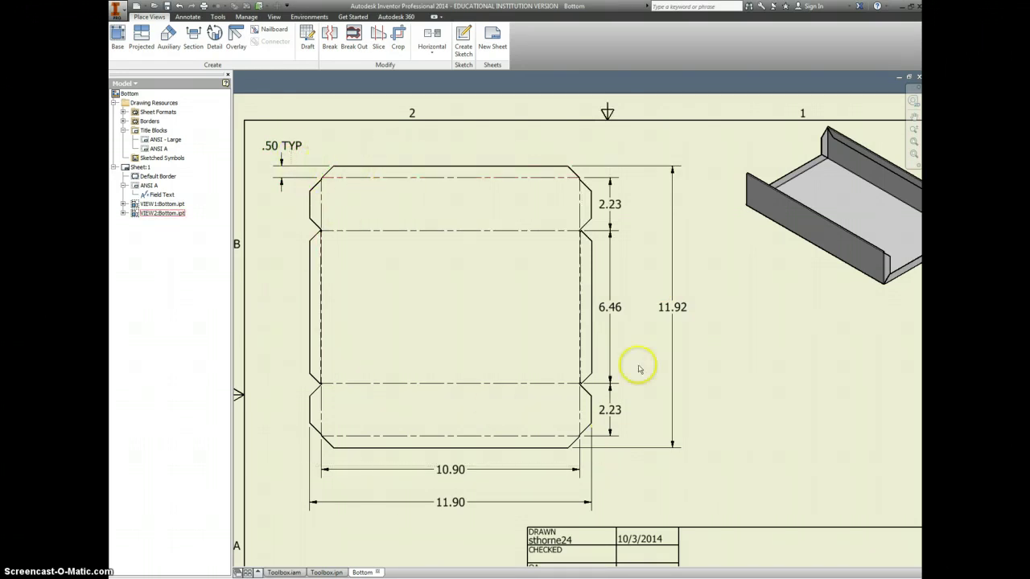
- Set the primary unit precision of the width dimension between the vertical bend lines to 0 decimals
{"action": "left_click", "coordinate": [459, 476]}
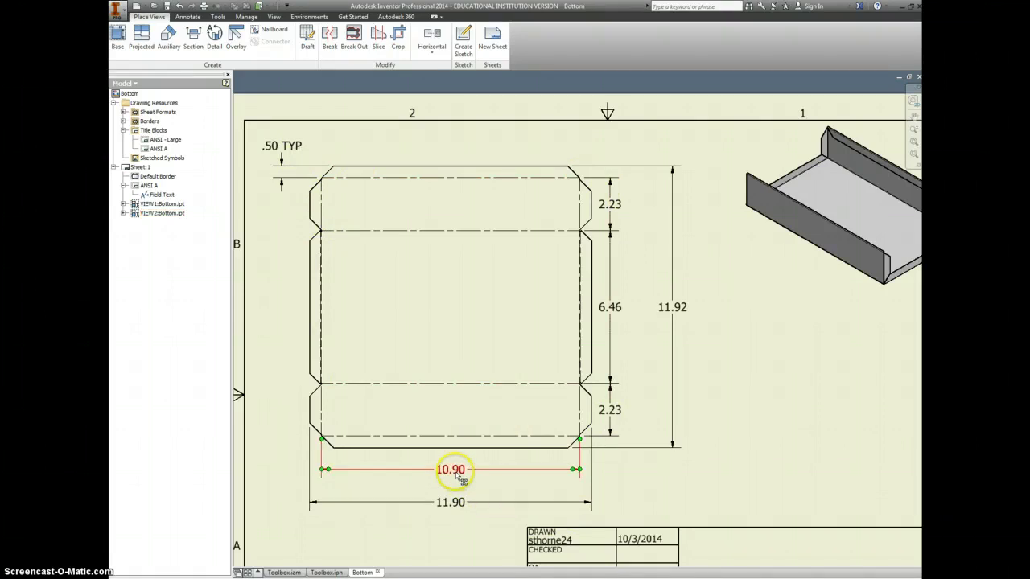
{"action": "double_click", "coordinate": [456, 475]}
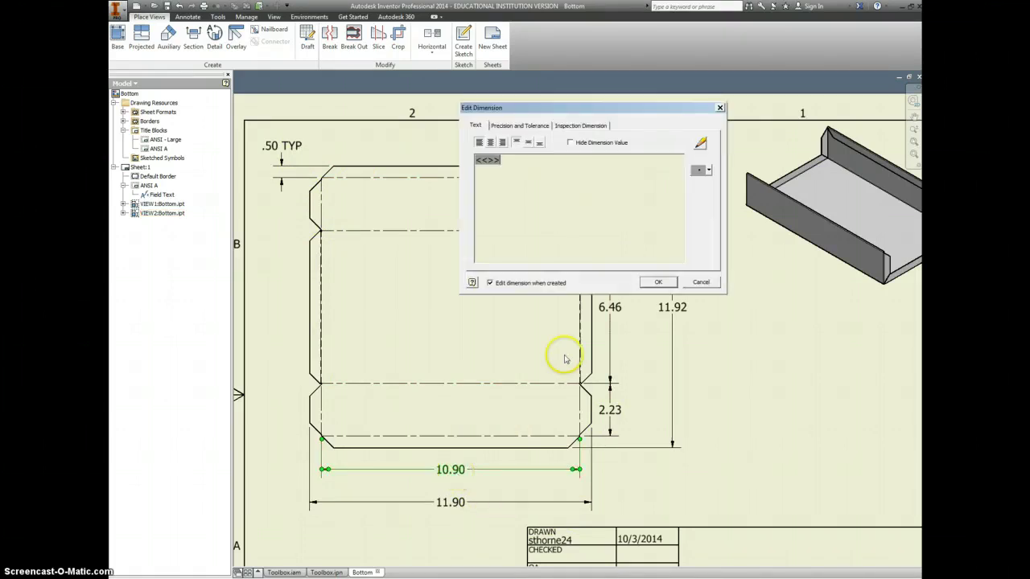
{"action": "left_click", "coordinate": [531, 128]}
{"action": "left_click", "coordinate": [678, 177]}
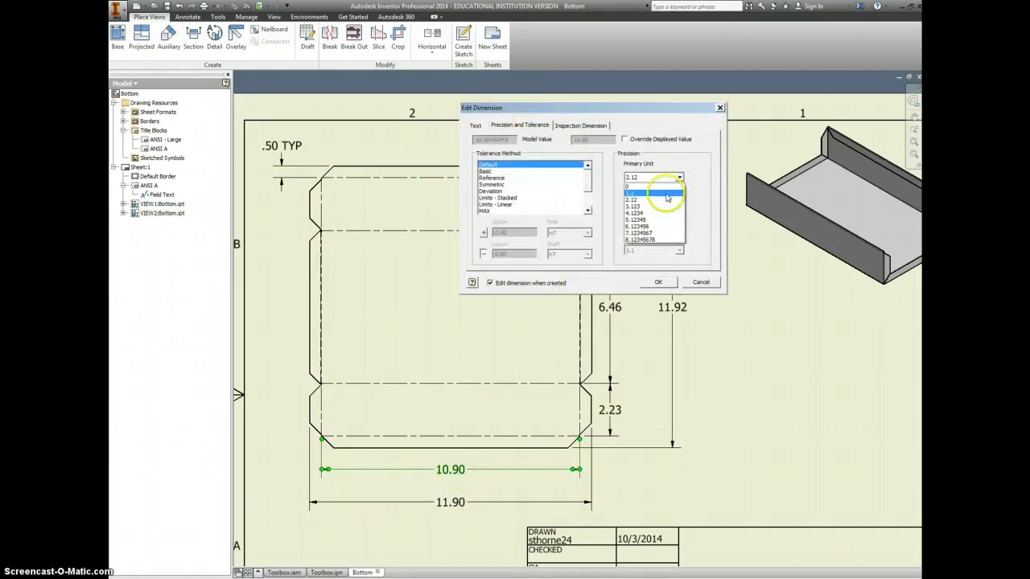
{"action": "left_click", "coordinate": [657, 188]}
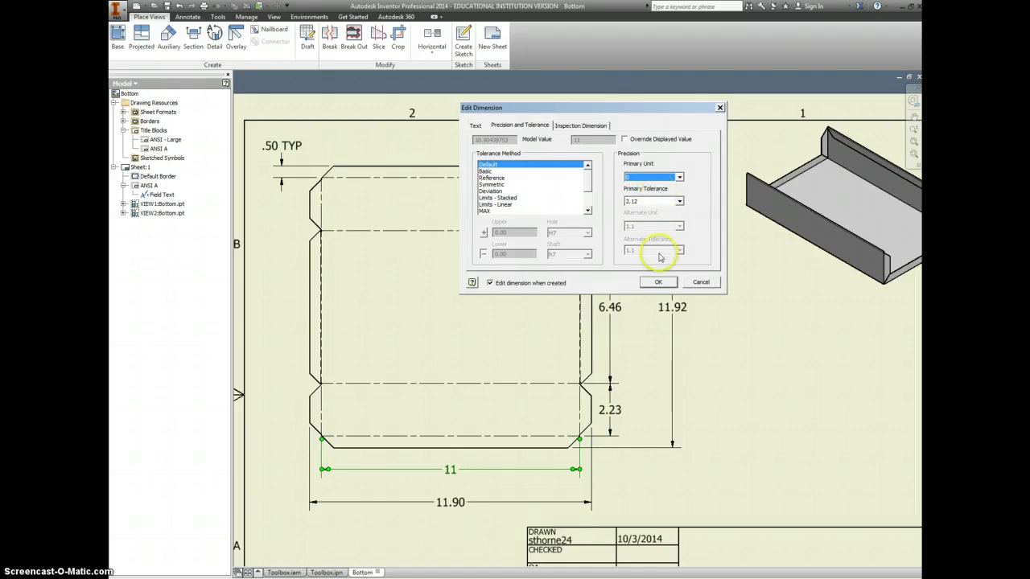
{"action": "left_click", "coordinate": [658, 283]}
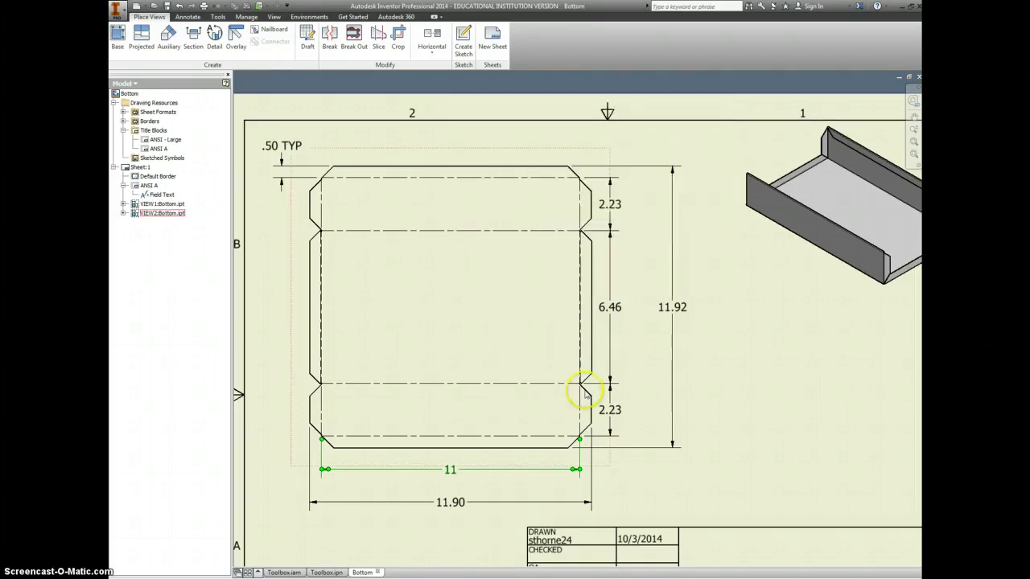
- Set the primary unit precision of the flat pattern's overall width dimension to 0 decimals
{"action": "double_click", "coordinate": [453, 503]}
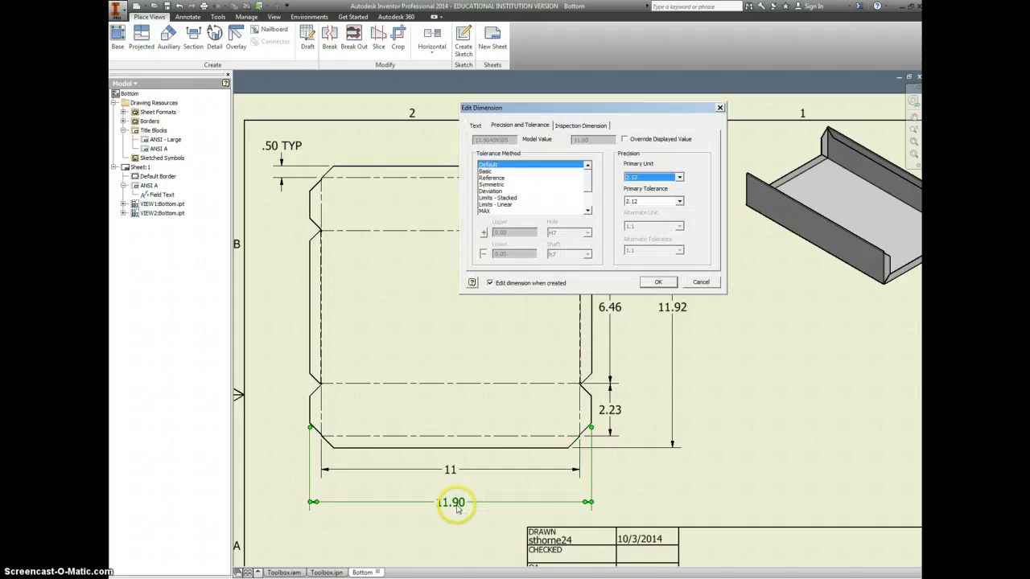
{"action": "left_click", "coordinate": [676, 178]}
{"action": "left_click", "coordinate": [662, 186]}
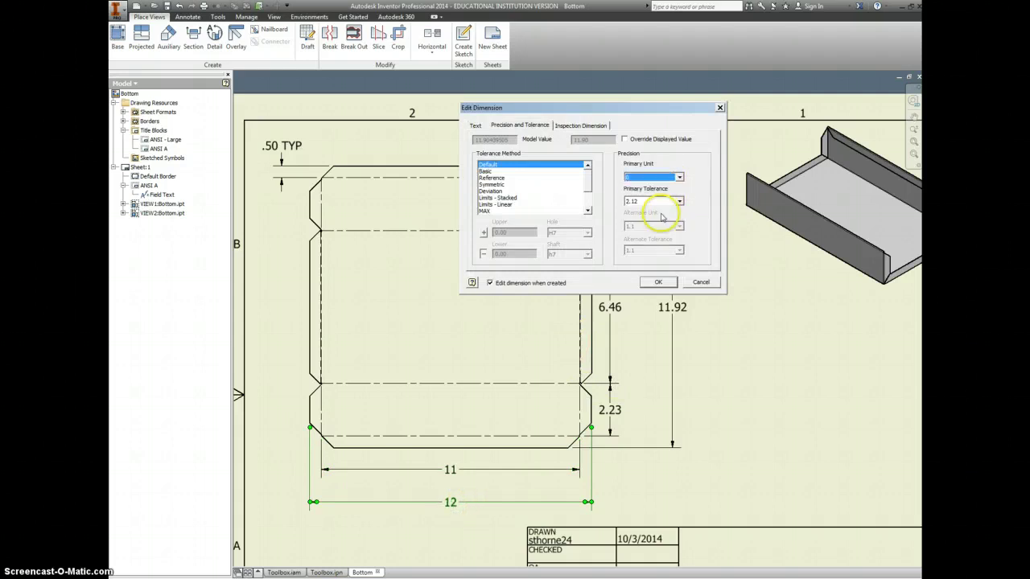
{"action": "left_click", "coordinate": [657, 283]}
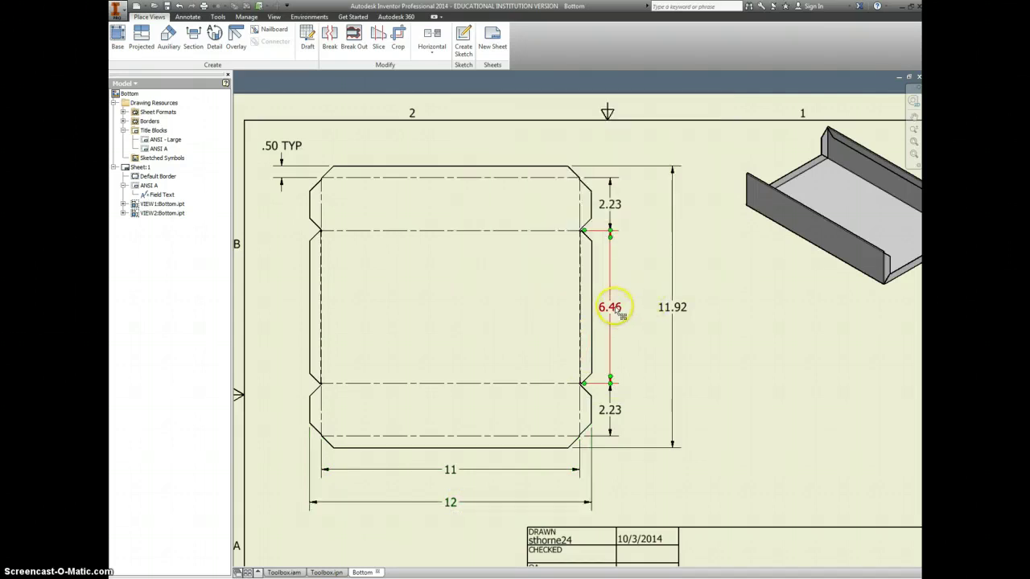
- Set the primary unit precision of the central panel's height dimension to 1.1, showing one decimal place
{"action": "double_click", "coordinate": [615, 306]}
{"action": "left_click", "coordinate": [679, 178]}
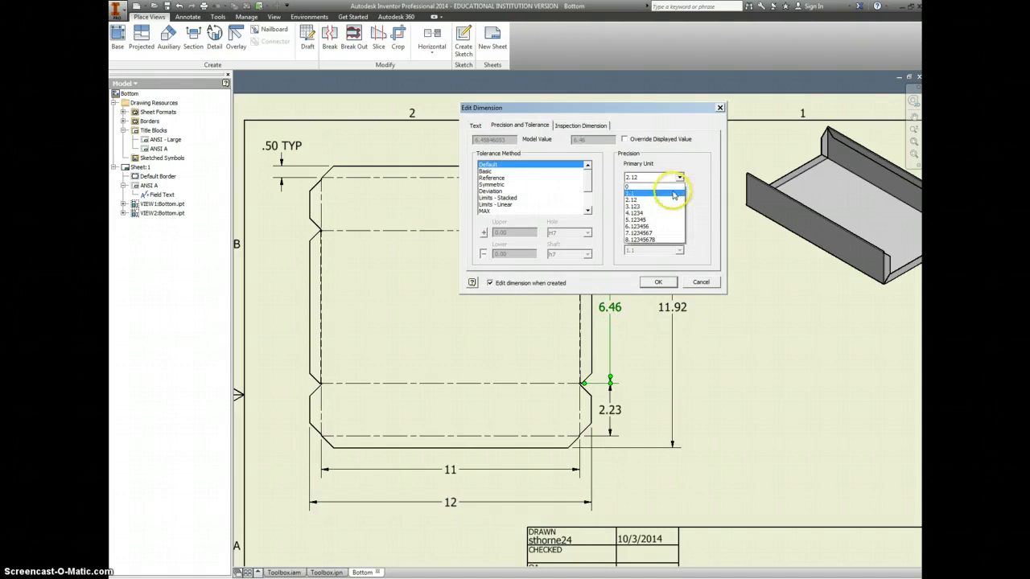
{"action": "left_click", "coordinate": [673, 199]}
{"action": "left_click", "coordinate": [658, 282]}
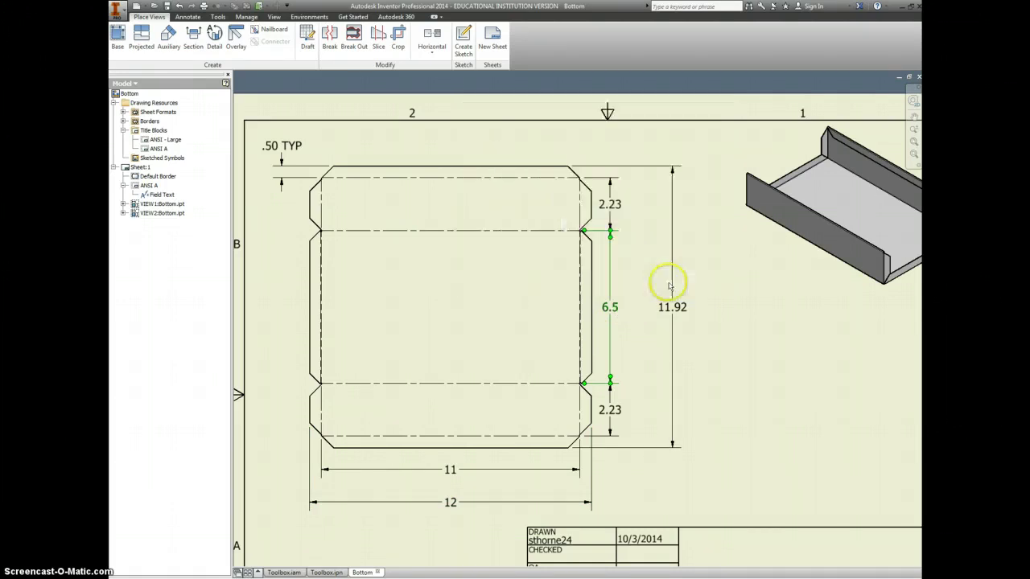
- Check the precision and tolerance settings of the upper flange's height dimension, and leave them without applying a change
{"action": "double_click", "coordinate": [613, 210]}
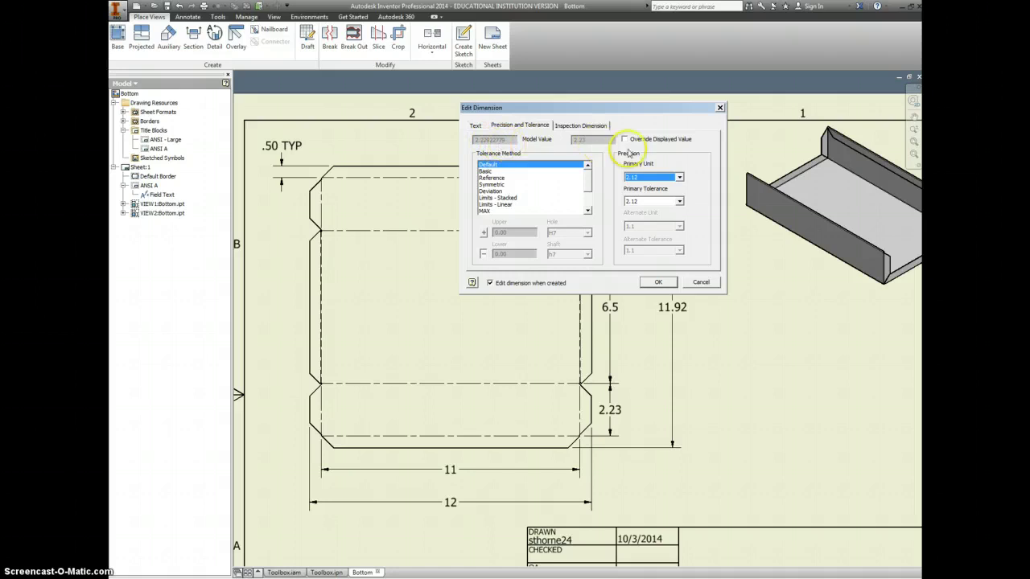
{"action": "left_click", "coordinate": [705, 281]}
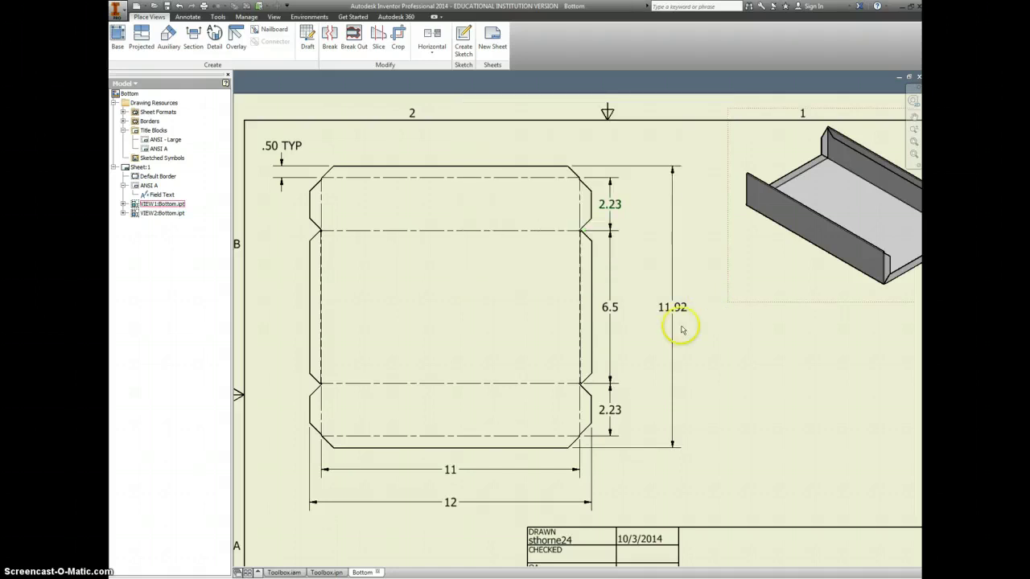
- Hide the calculated value of the upper flange's height dimension and replace it with the text 2.25
{"action": "double_click", "coordinate": [610, 205]}
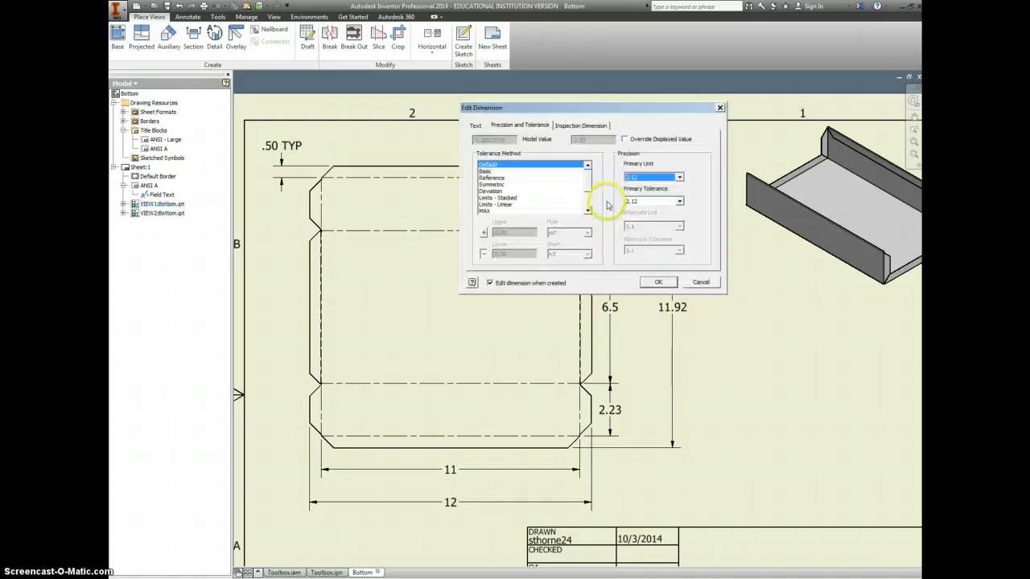
{"action": "left_click", "coordinate": [475, 125]}
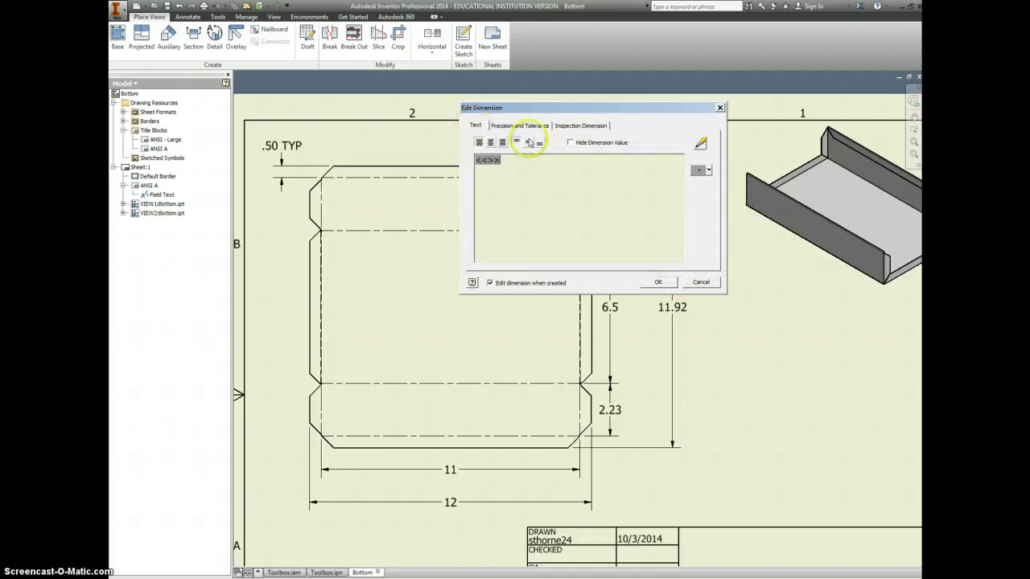
{"action": "left_click", "coordinate": [570, 143]}
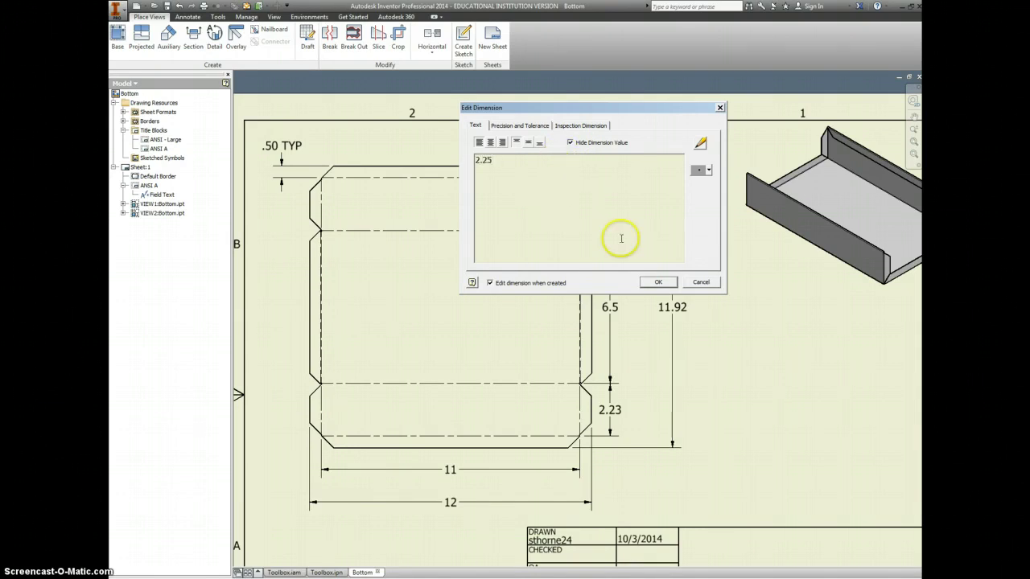
{"action": "left_click", "coordinate": [658, 282]}
- Append 0 to the central panel's height dimension text, and .00 to both the bend-line width and overall width dimension texts
{"action": "double_click", "coordinate": [611, 312]}
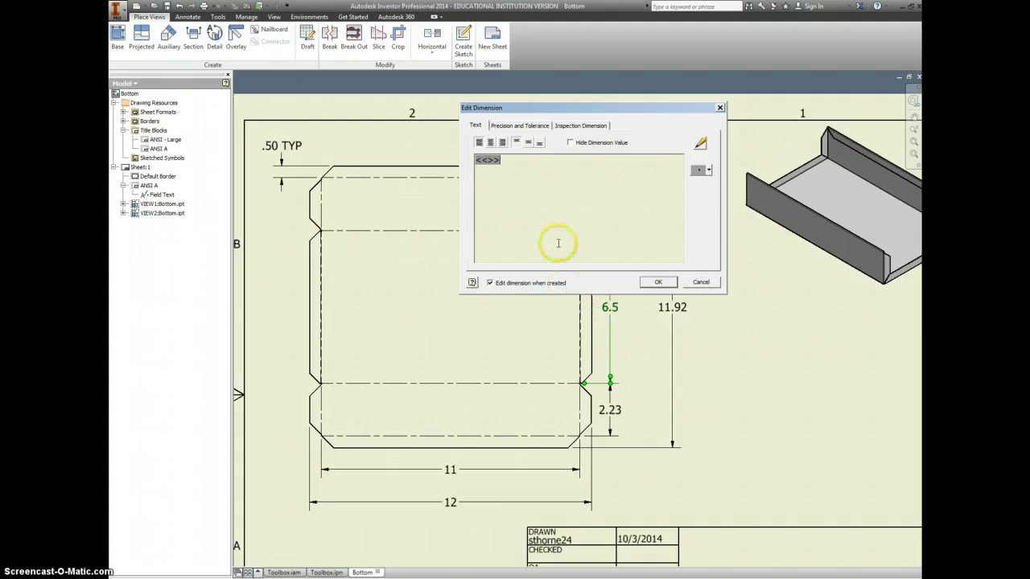
{"action": "left_click", "coordinate": [655, 281]}
{"action": "double_click", "coordinate": [450, 471]}
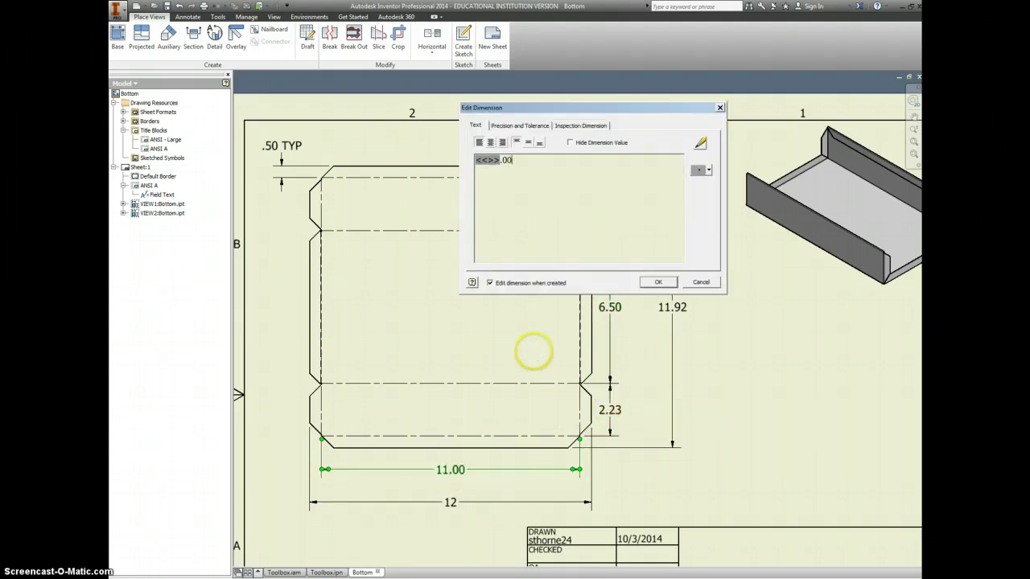
{"action": "left_click", "coordinate": [658, 281]}
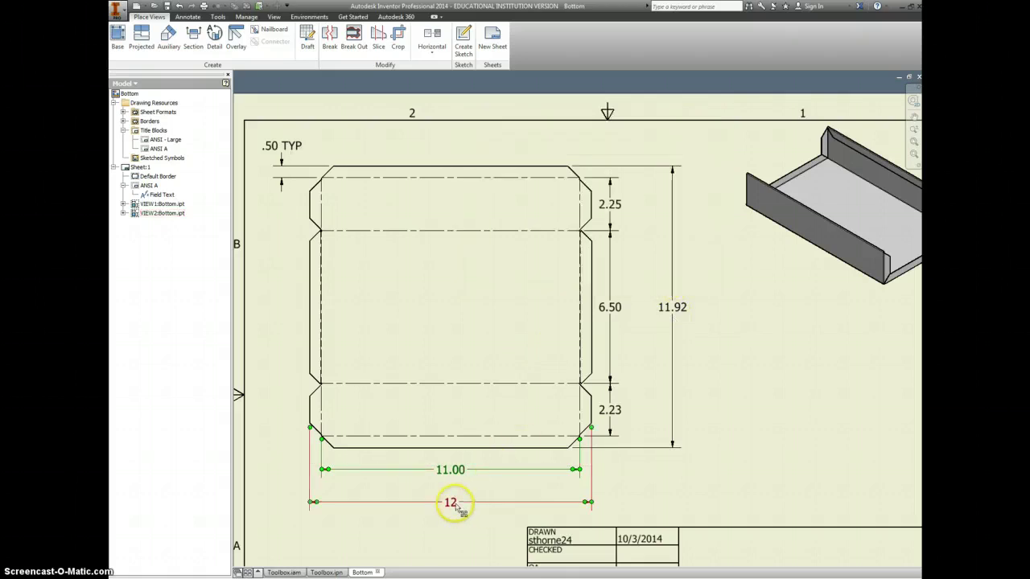
{"action": "double_click", "coordinate": [451, 503]}
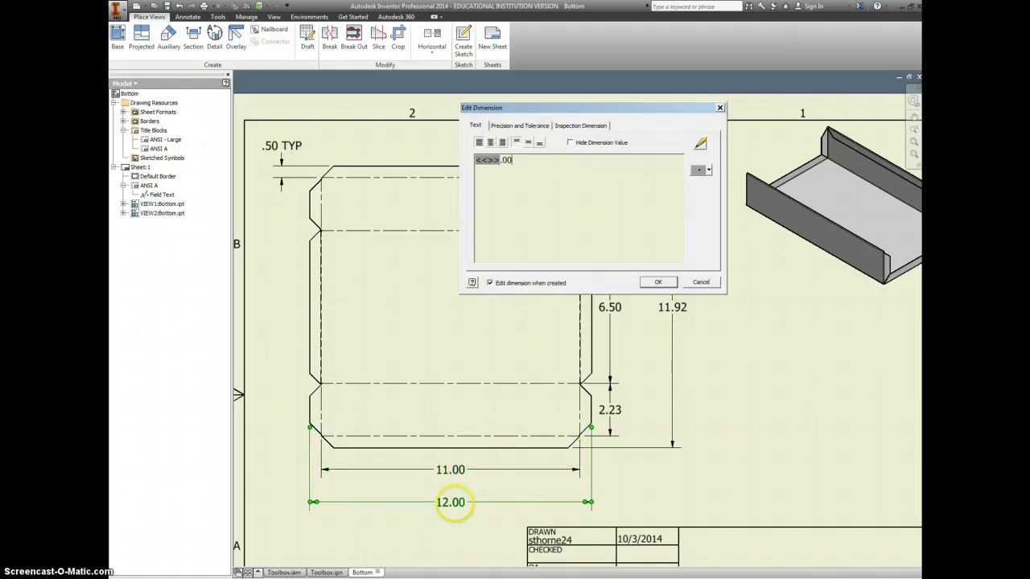
{"action": "left_click", "coordinate": [658, 282]}
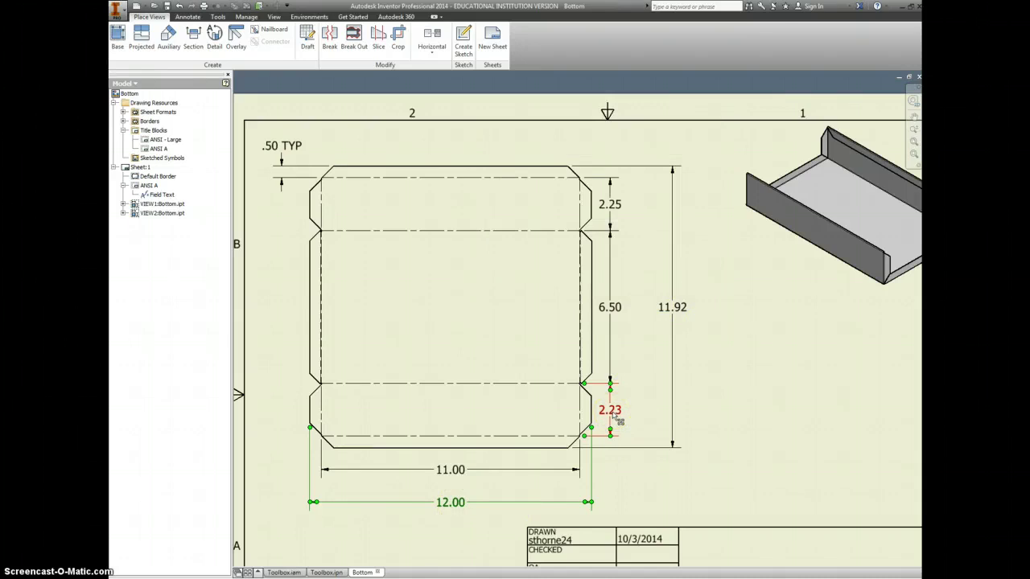
- Hide the calculated value of the lower flange's height dimension and enter 2.25 as its text instead
{"action": "double_click", "coordinate": [613, 412]}
{"action": "left_click", "coordinate": [571, 144]}
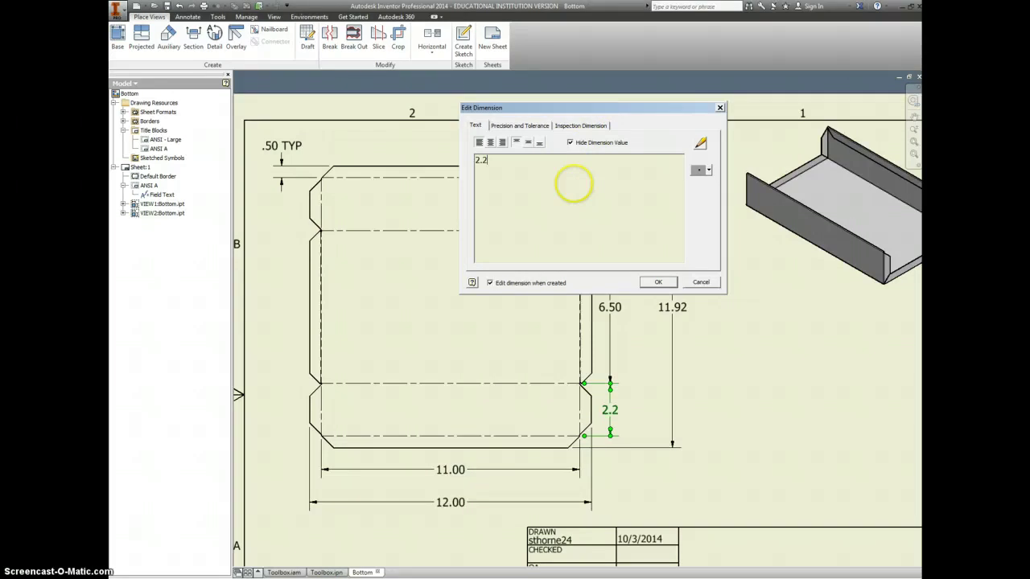
{"action": "left_click", "coordinate": [658, 282]}
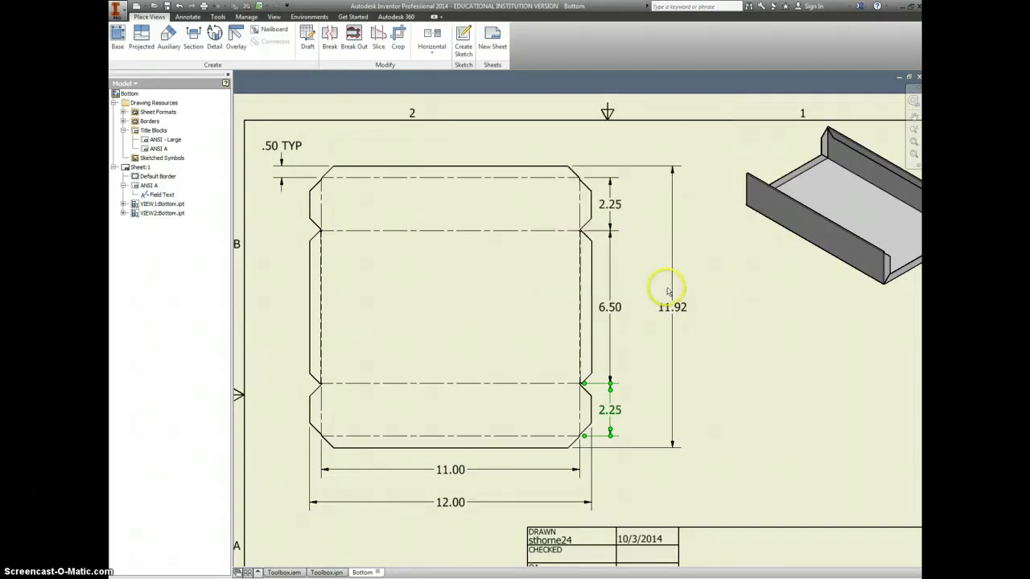
- Set the overall height dimension's primary unit precision to 0 decimals and append .00 to its text
{"action": "double_click", "coordinate": [680, 316]}
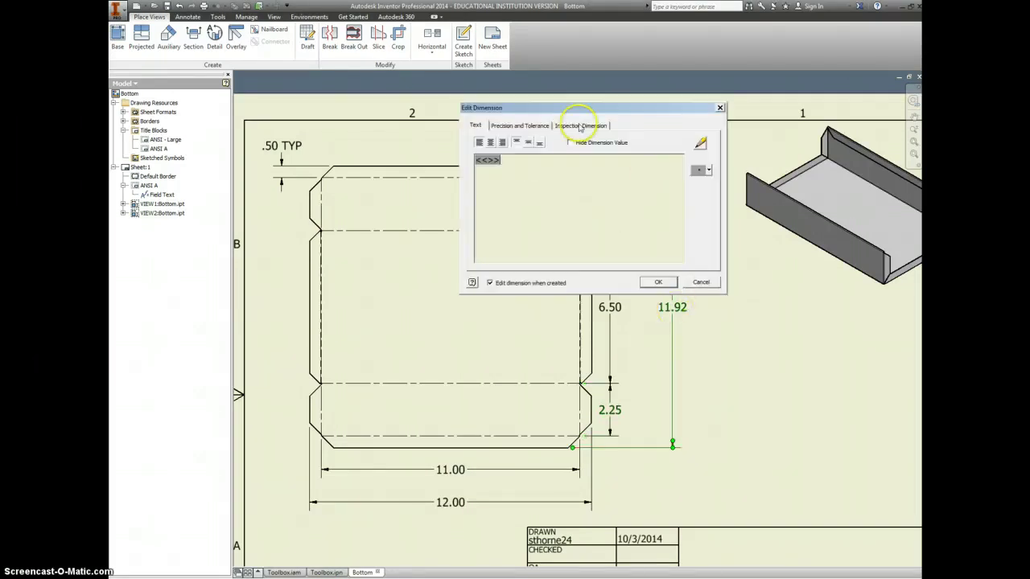
{"action": "left_click", "coordinate": [541, 127]}
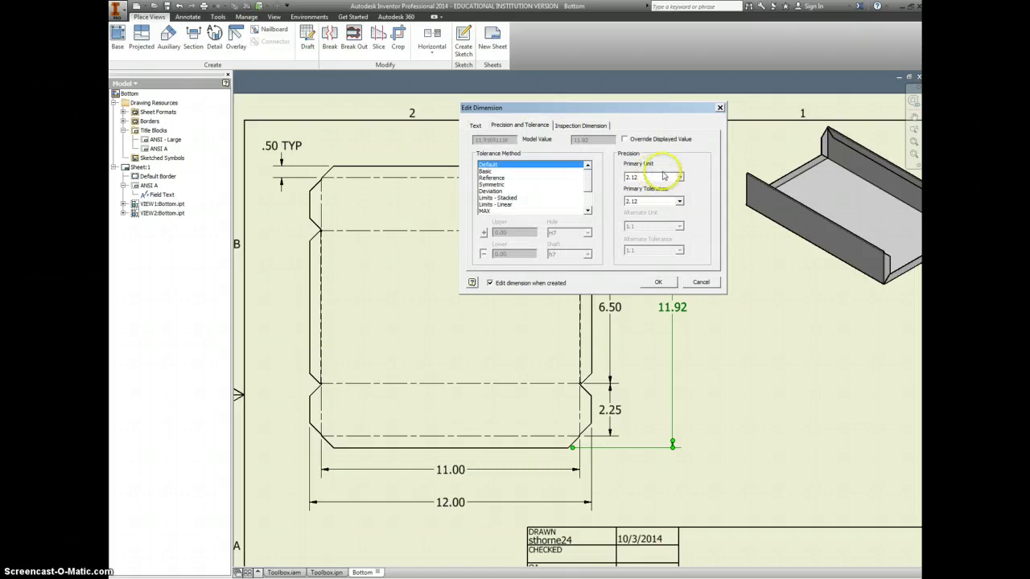
{"action": "left_click", "coordinate": [680, 177]}
{"action": "left_click", "coordinate": [653, 186]}
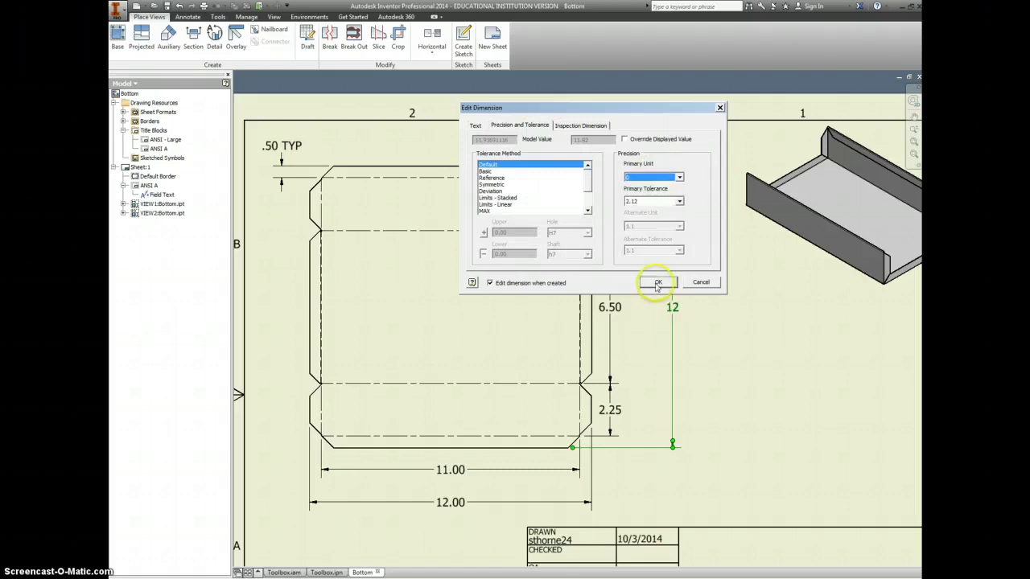
{"action": "left_click", "coordinate": [477, 126]}
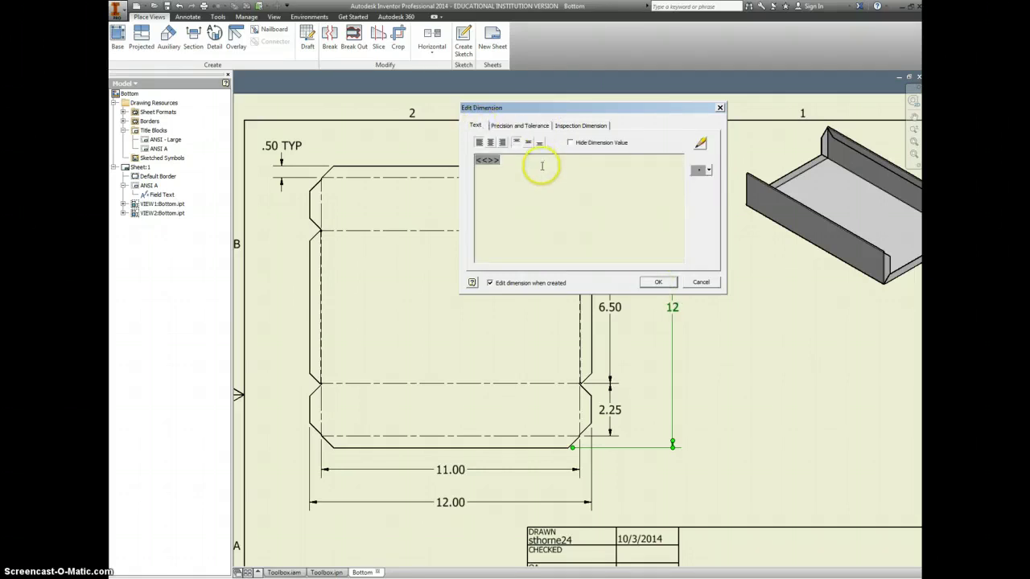
{"action": "type", "text": ".00"}
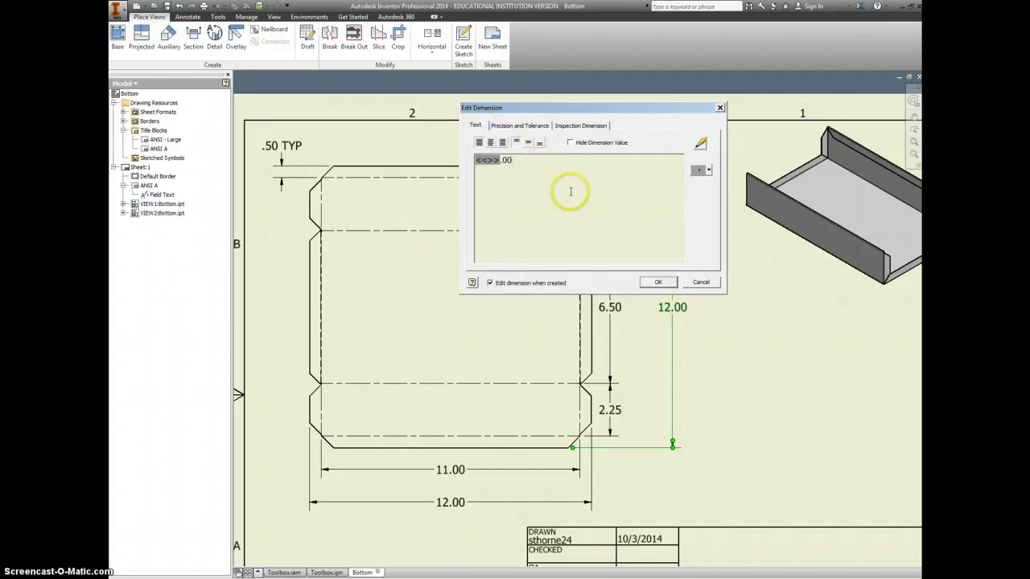
{"action": "left_click", "coordinate": [658, 281]}
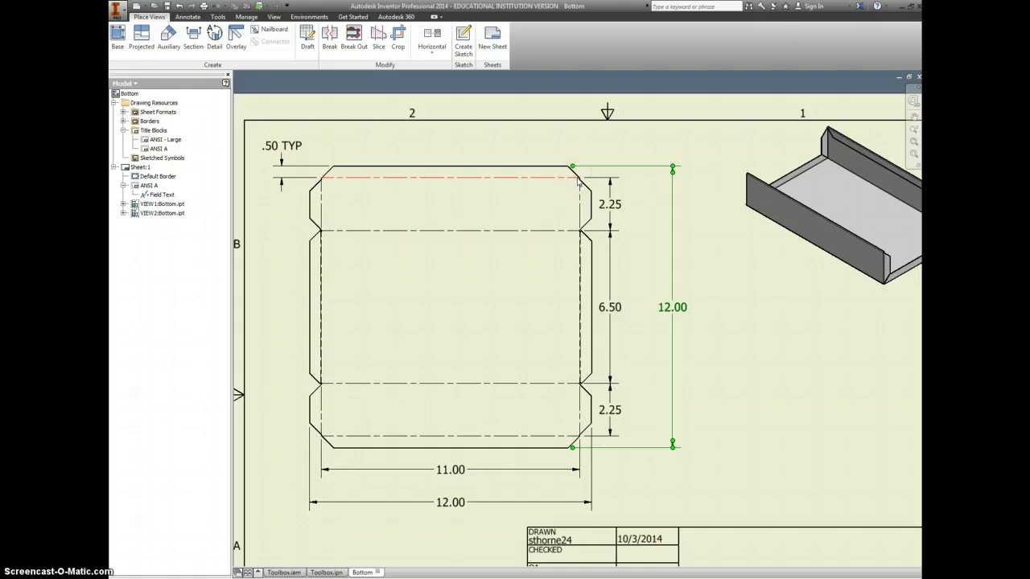
- Review the flange and central panel heights against the overall height, and look over the whole sheet
{"action": "left_click", "coordinate": [613, 207]}
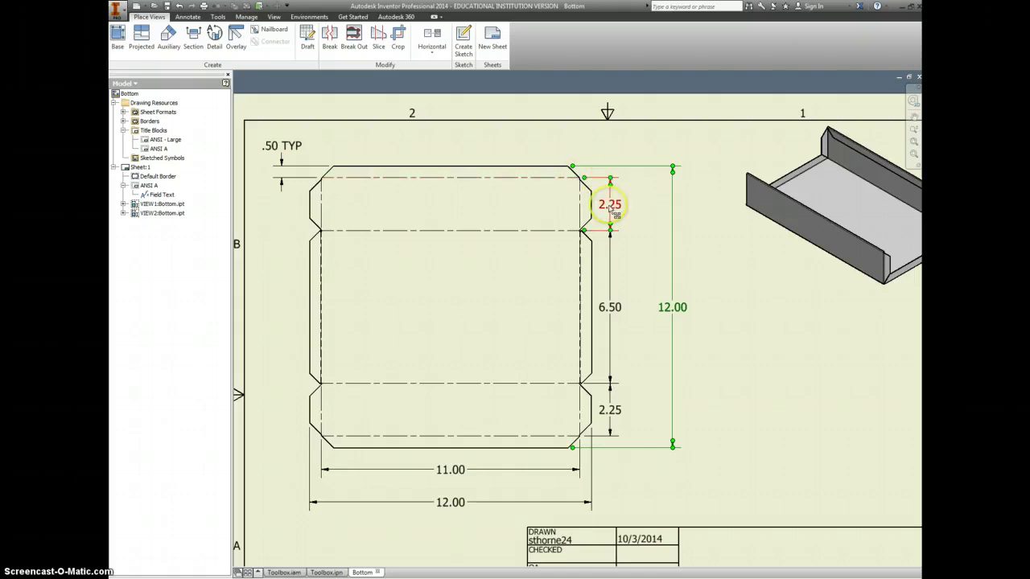
{"action": "left_click", "coordinate": [609, 203]}
{"action": "left_click", "coordinate": [595, 170]}
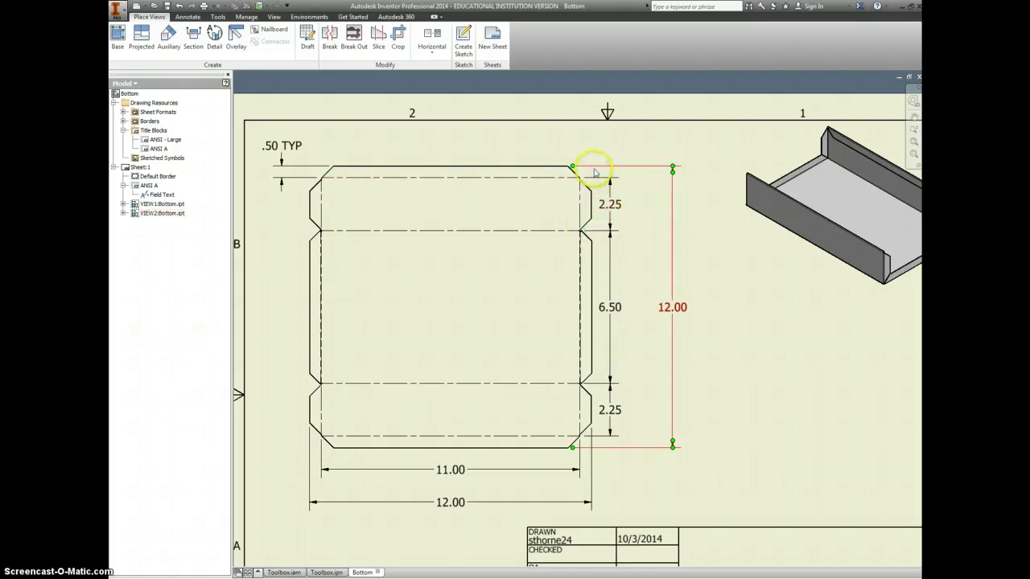
{"action": "left_click", "coordinate": [597, 172]}
{"action": "left_click", "coordinate": [605, 309]}
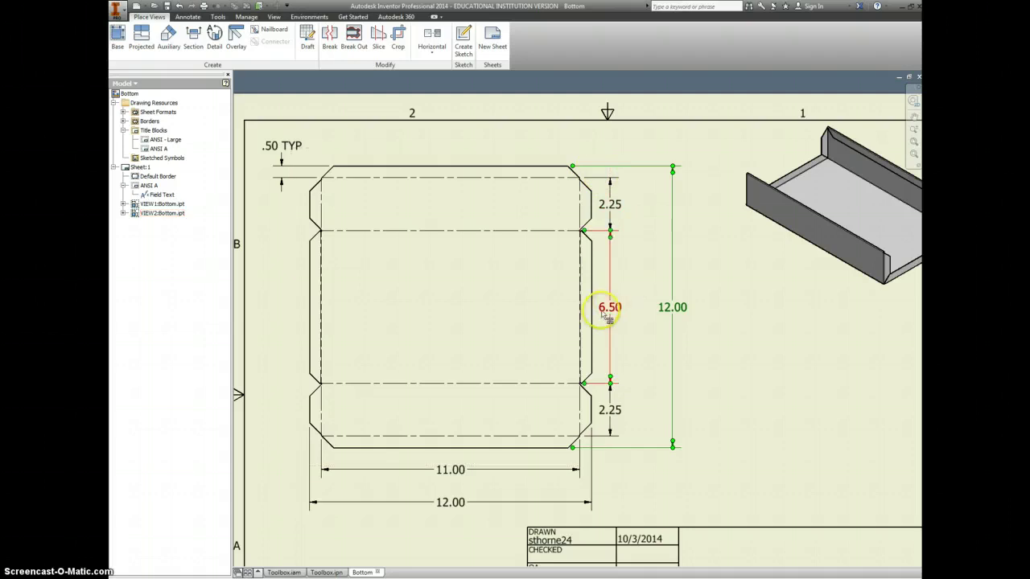
{"action": "left_click", "coordinate": [690, 372]}
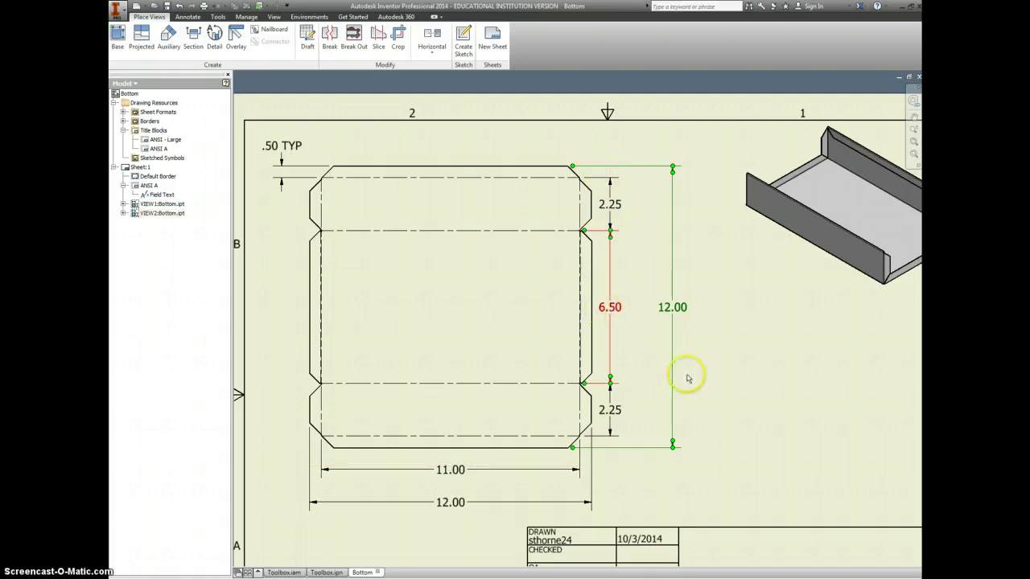
{"action": "left_click", "coordinate": [526, 475]}
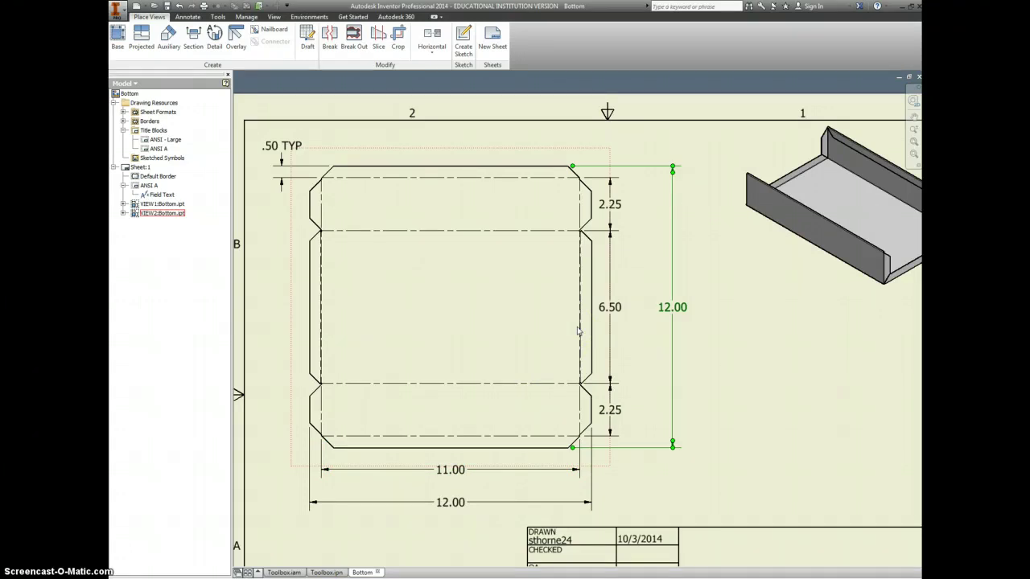
{"action": "left_click", "coordinate": [574, 298]}
{"action": "scroll", "coordinate": [719, 333], "scroll_direction": "up", "scroll_amount": 2}
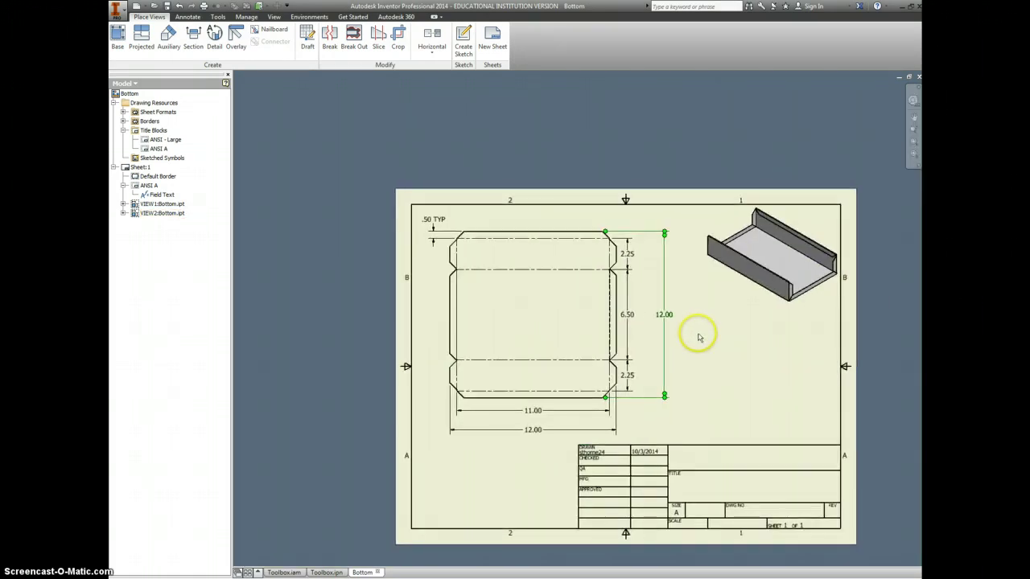
{"action": "left_click", "coordinate": [690, 339]}
{"action": "right_click", "coordinate": [690, 339]}
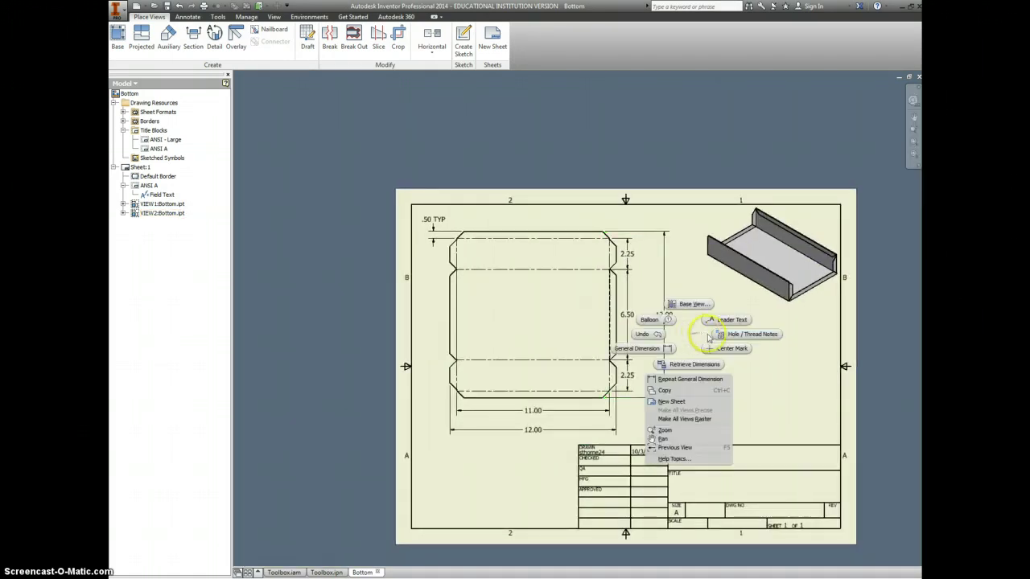
{"action": "left_click", "coordinate": [690, 344]}
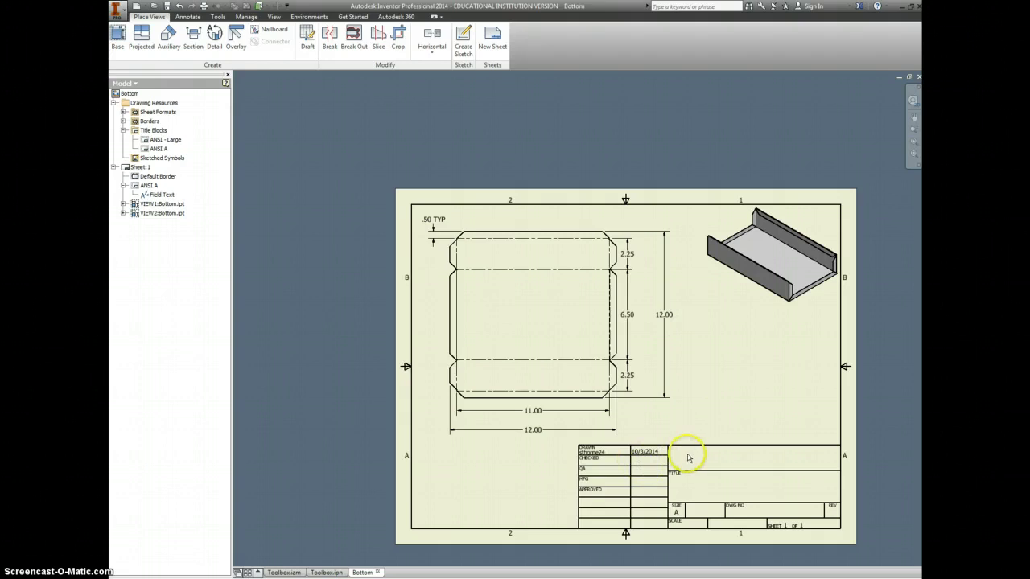
- Place a text note with the drafter's name in the blank field above the title in the title block
{"action": "scroll", "coordinate": [688, 458], "scroll_direction": "down", "scroll_amount": 1}
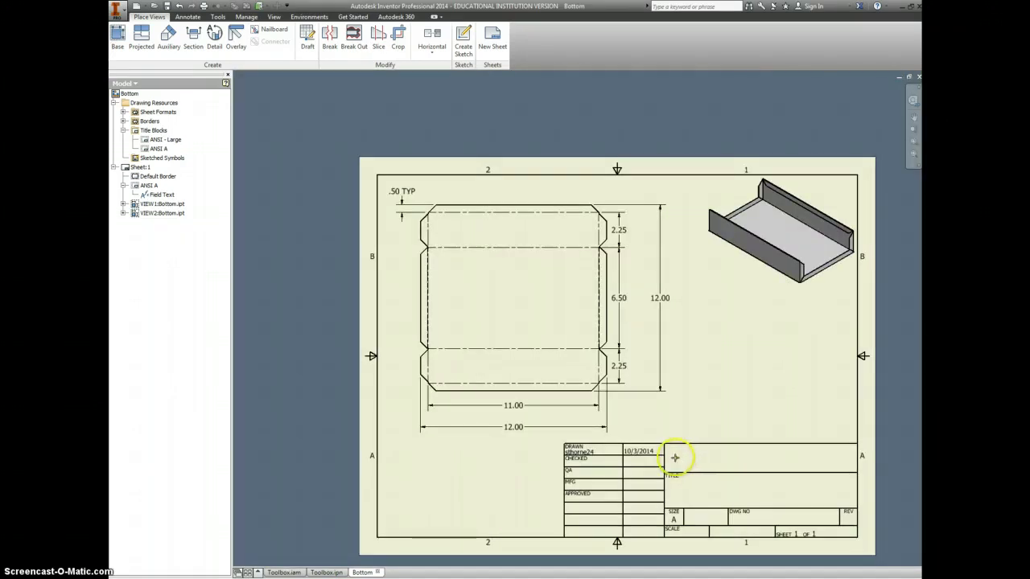
{"action": "left_click", "coordinate": [675, 458]}
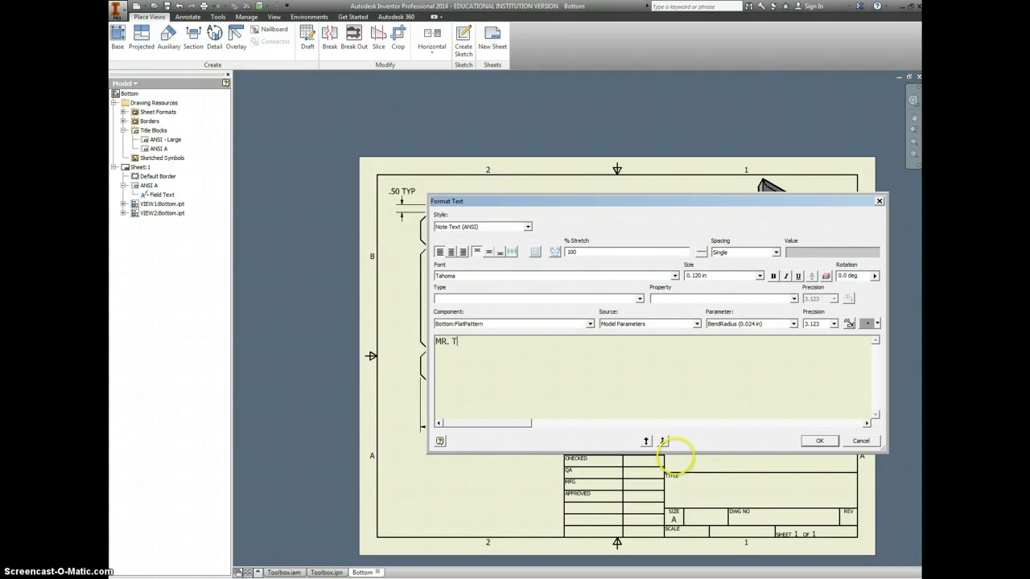
{"action": "left_click", "coordinate": [819, 441]}
- Fill in the title block with text notes for the title BOTTOM and the scale 1/3
{"action": "left_click", "coordinate": [680, 488]}
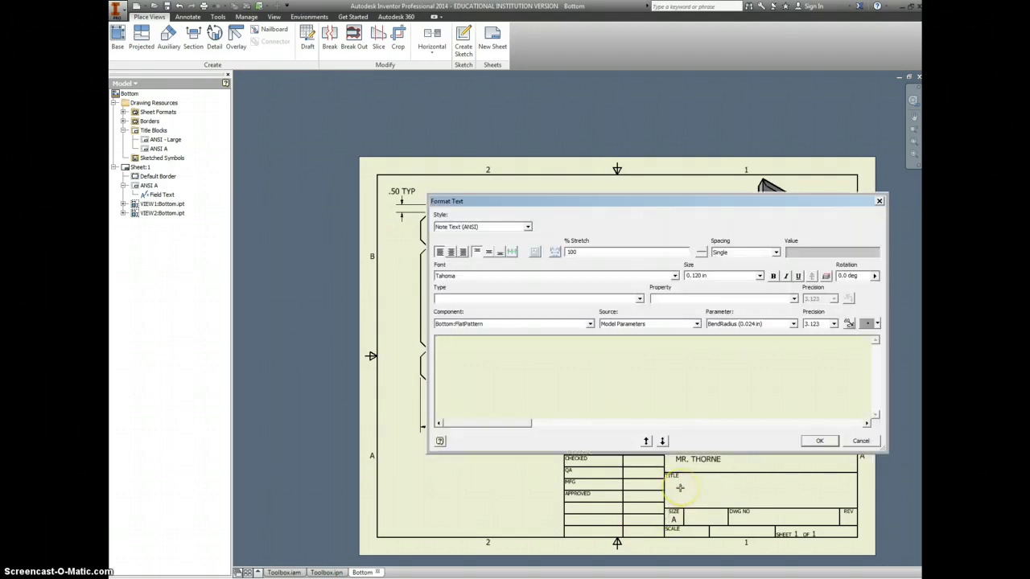
{"action": "left_click", "coordinate": [820, 441]}
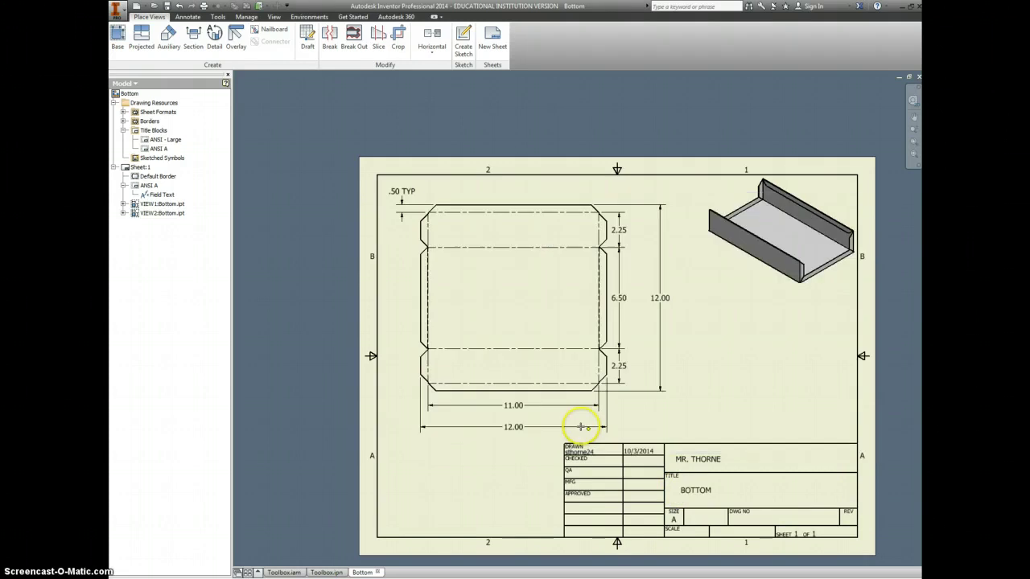
{"action": "left_click", "coordinate": [682, 528]}
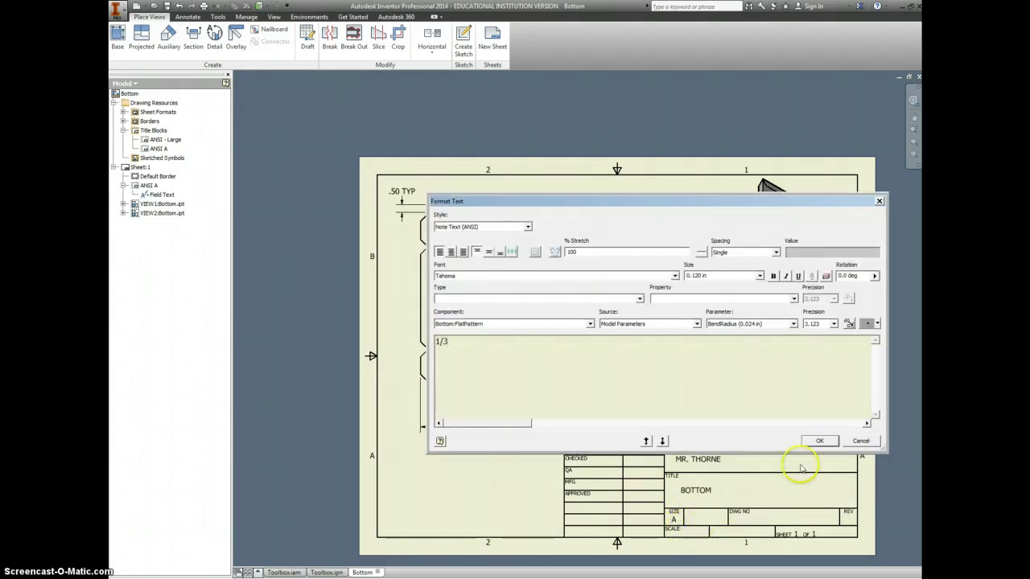
{"action": "left_click", "coordinate": [814, 441]}
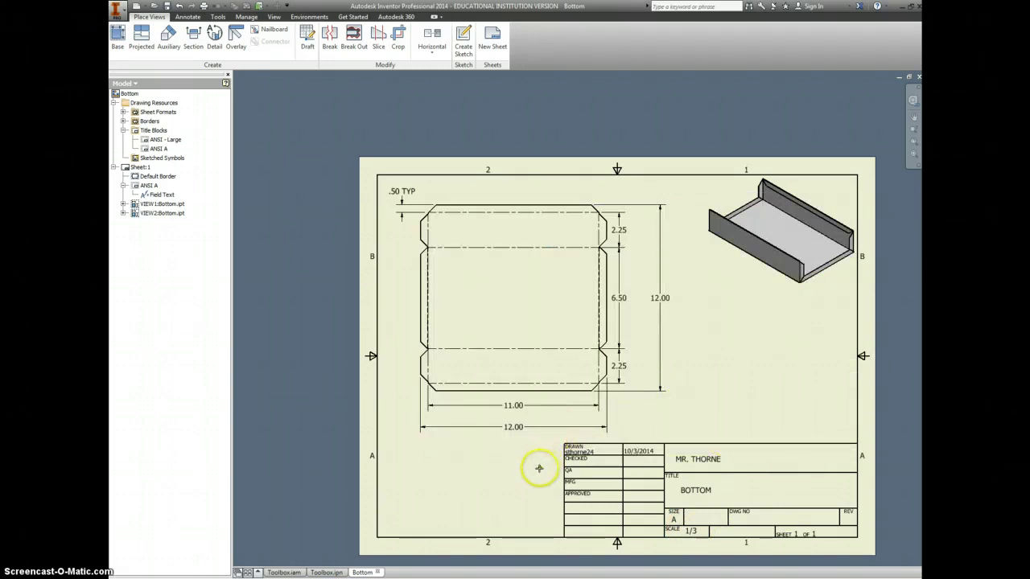
{"action": "left_click", "coordinate": [393, 472]}
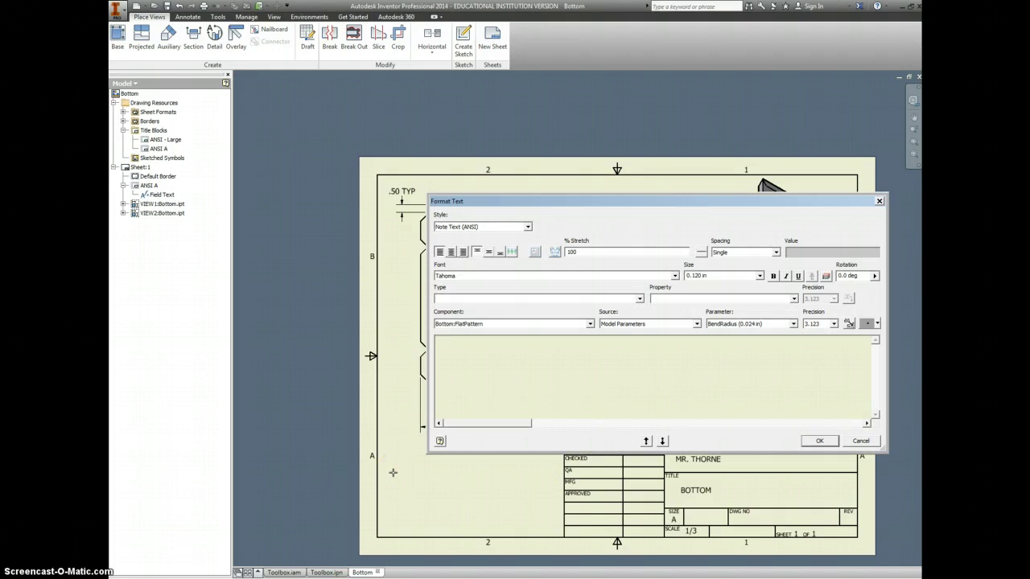
{"action": "left_click", "coordinate": [855, 441]}
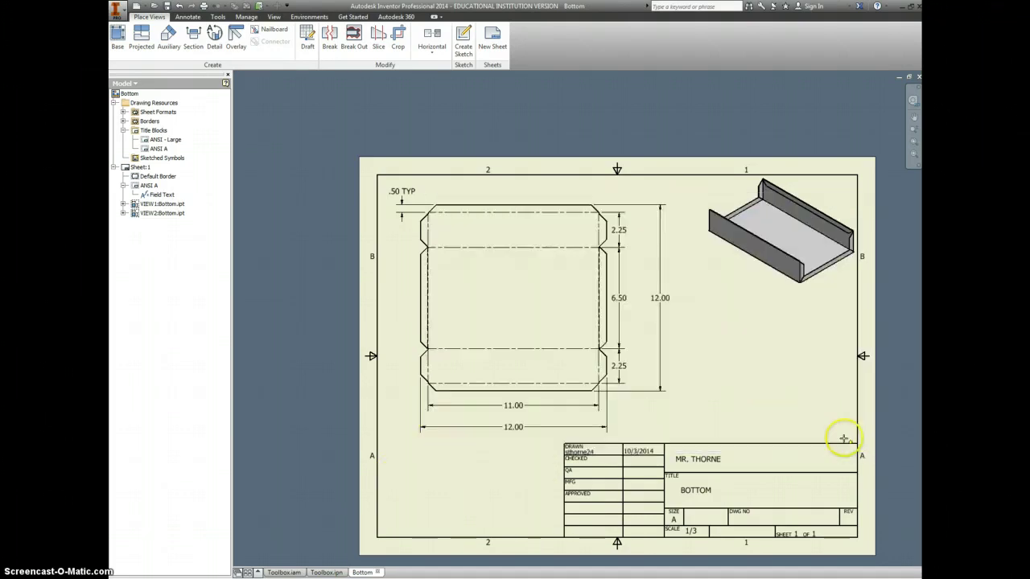
- Add a second sheet to the drawing
{"action": "left_click", "coordinate": [490, 36]}
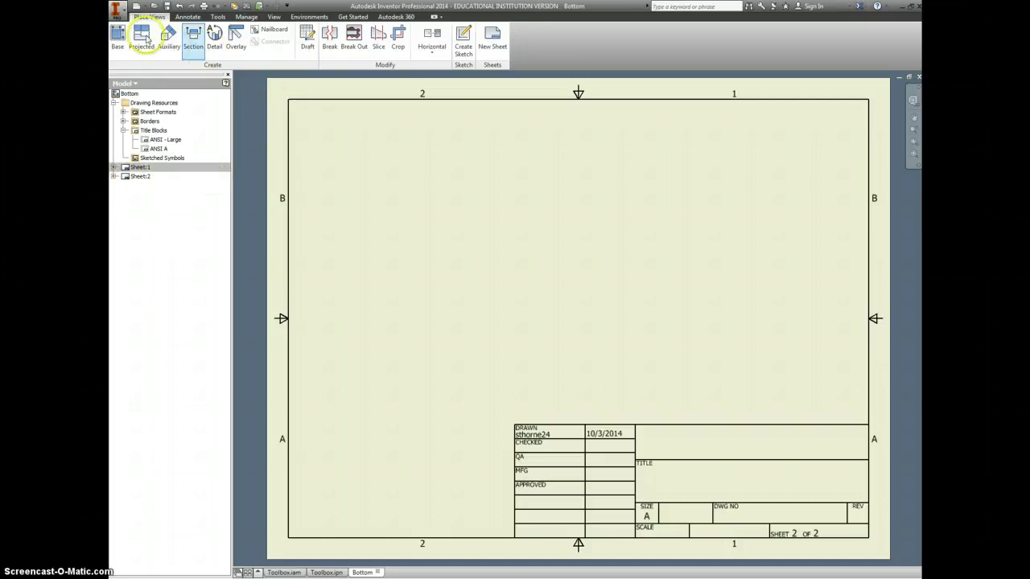
- Place a shaded Iso Top Right base view of Handle.ipt at scale 1/3 in the new sheet's upper-right corner
{"action": "left_click", "coordinate": [118, 34]}
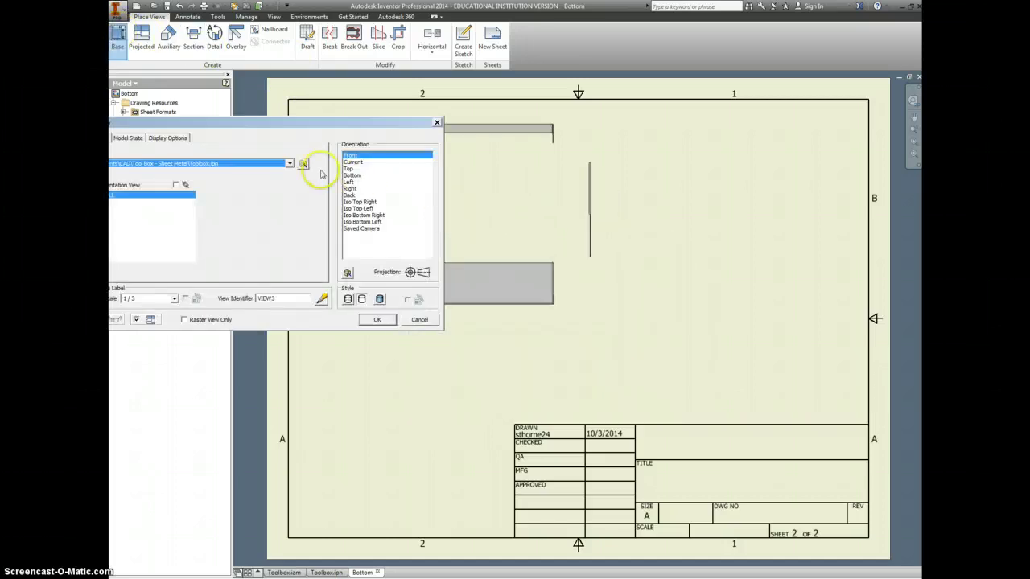
{"action": "left_click", "coordinate": [303, 164]}
{"action": "left_click", "coordinate": [256, 187]}
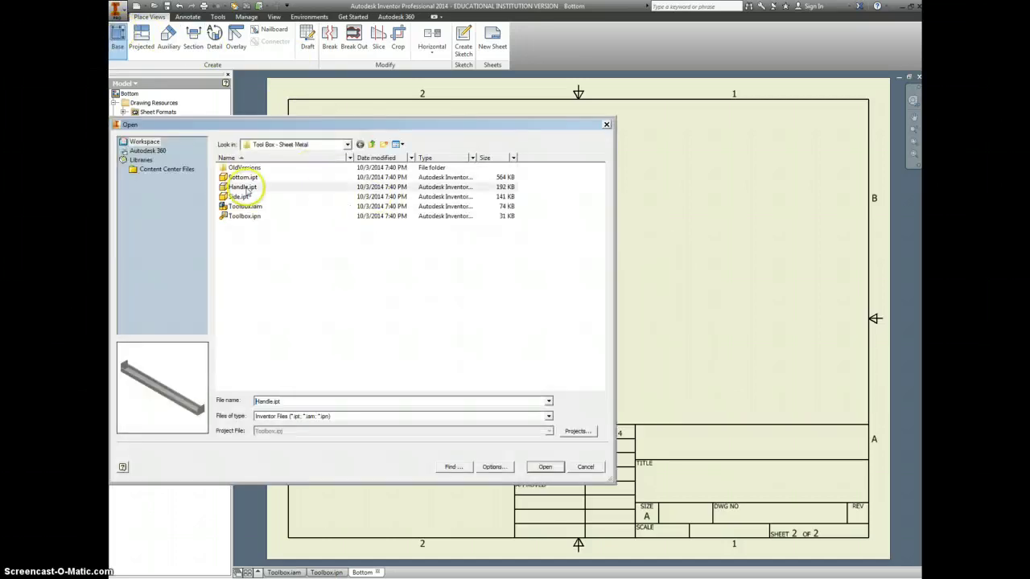
{"action": "left_click", "coordinate": [546, 467]}
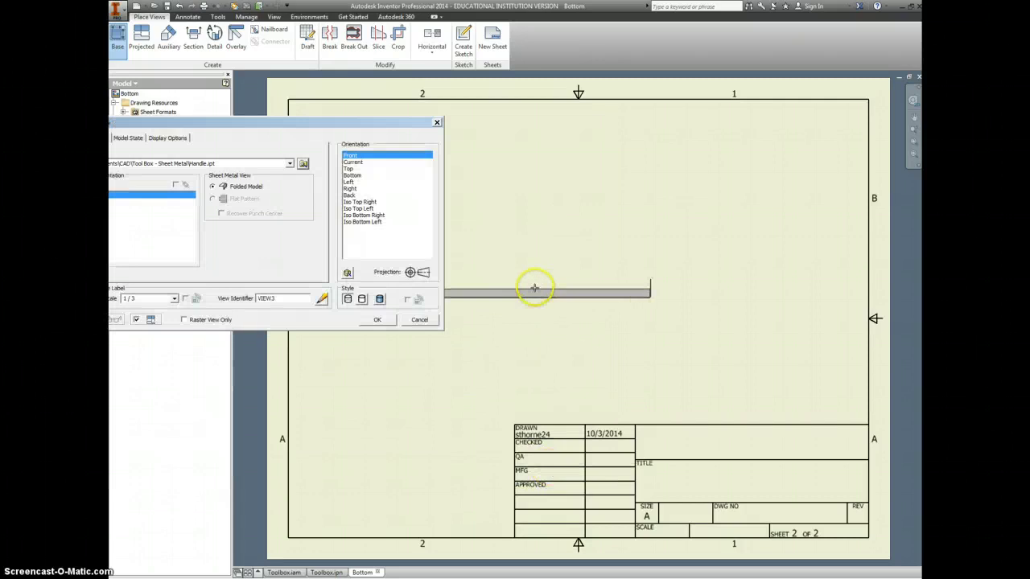
{"action": "left_click", "coordinate": [379, 201]}
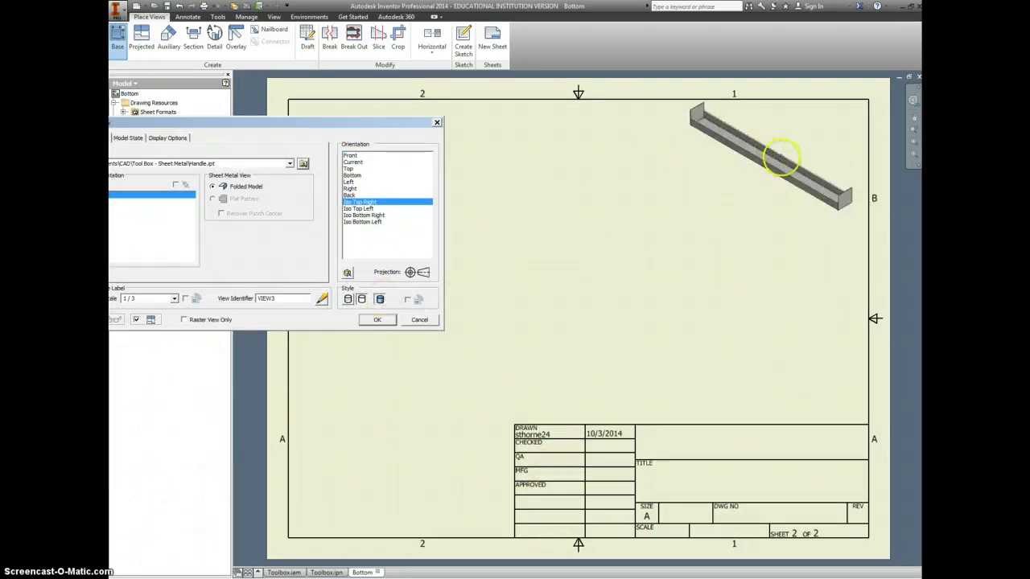
{"action": "left_click", "coordinate": [774, 169]}
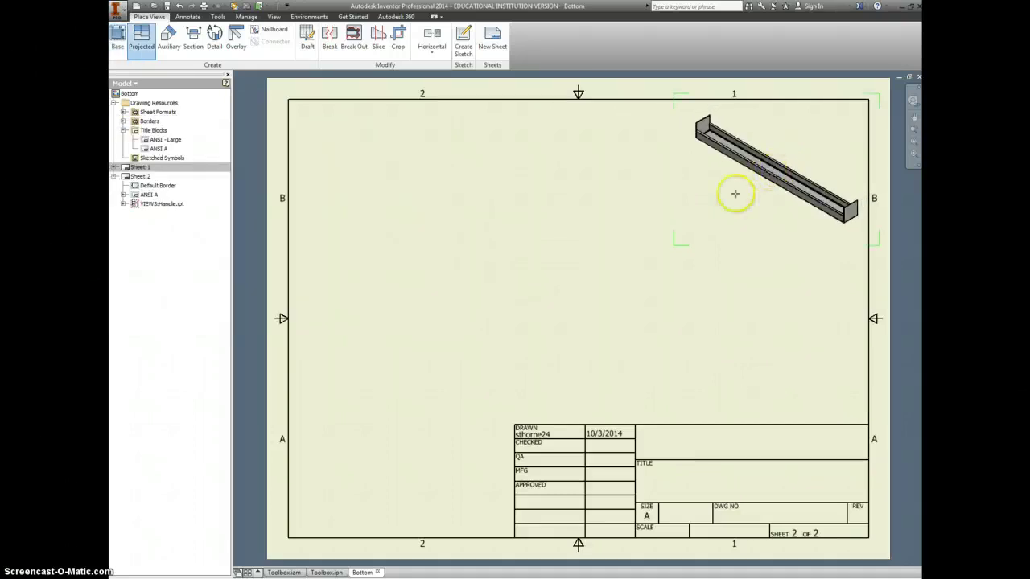
{"action": "right_click", "coordinate": [646, 264]}
{"action": "left_click", "coordinate": [674, 268]}
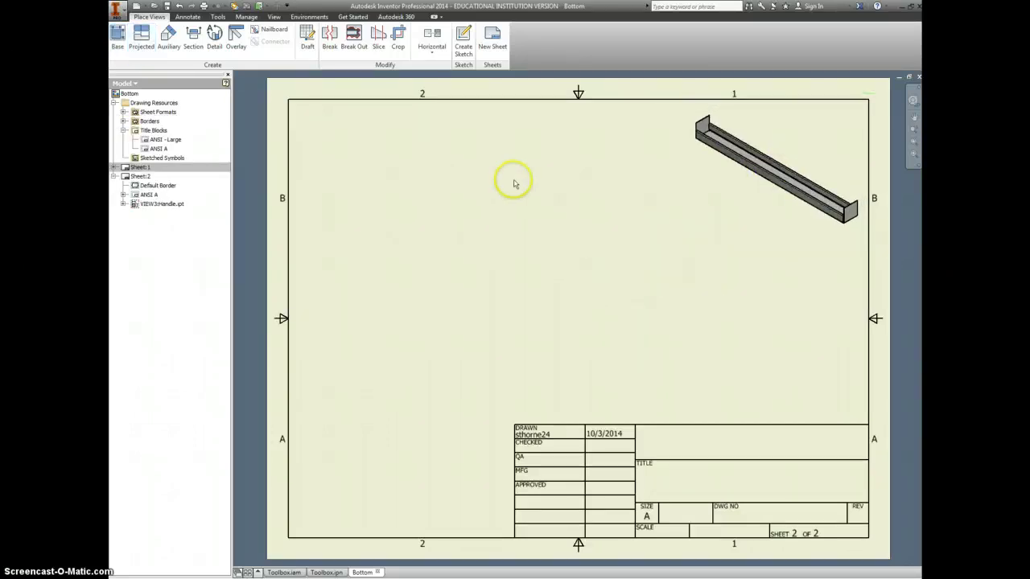
{"action": "left_click", "coordinate": [116, 36]}
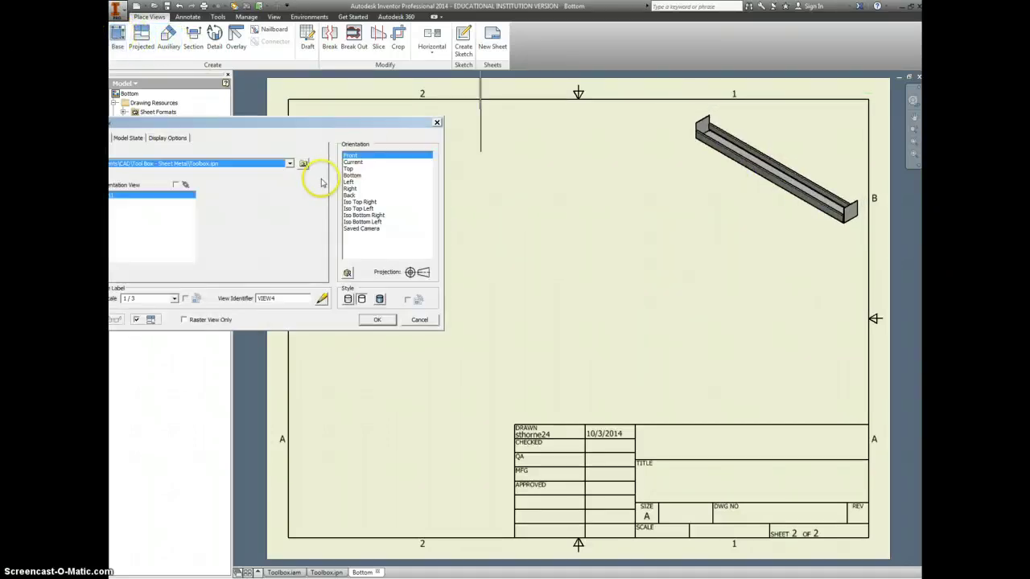
{"action": "left_click", "coordinate": [304, 164]}
{"action": "left_click", "coordinate": [242, 188]}
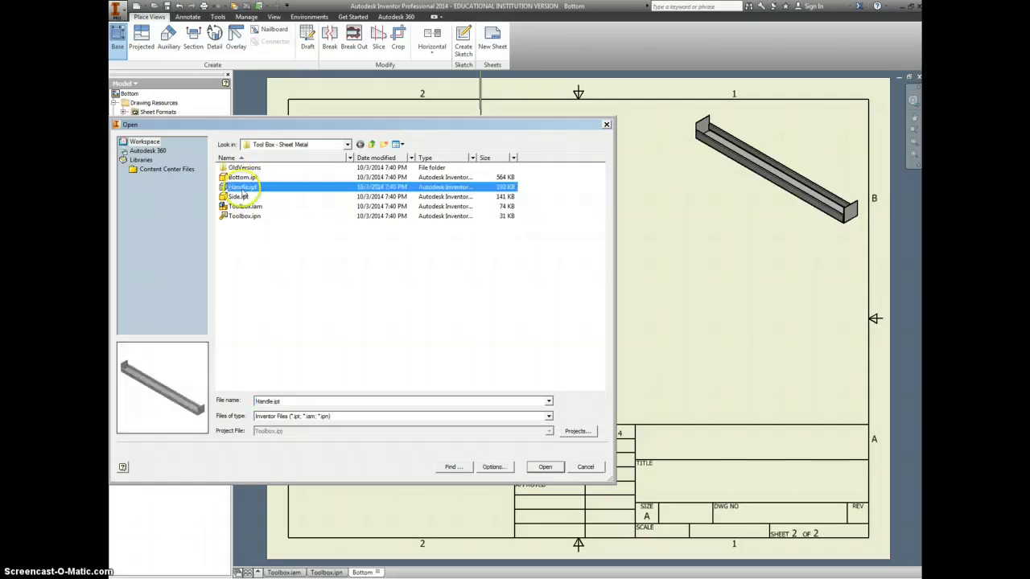
{"action": "left_click", "coordinate": [545, 468]}
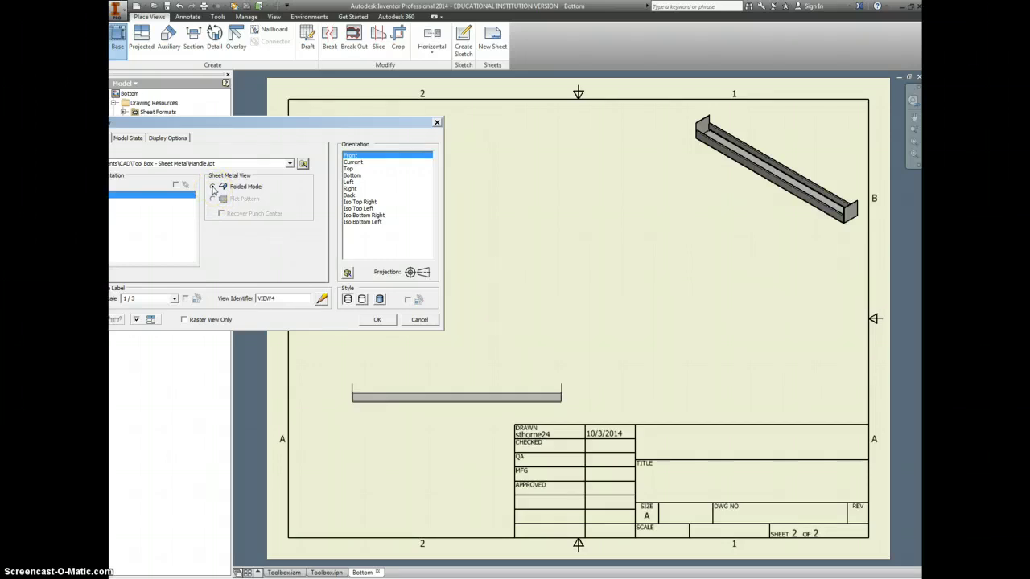
{"action": "left_click", "coordinate": [416, 323]}
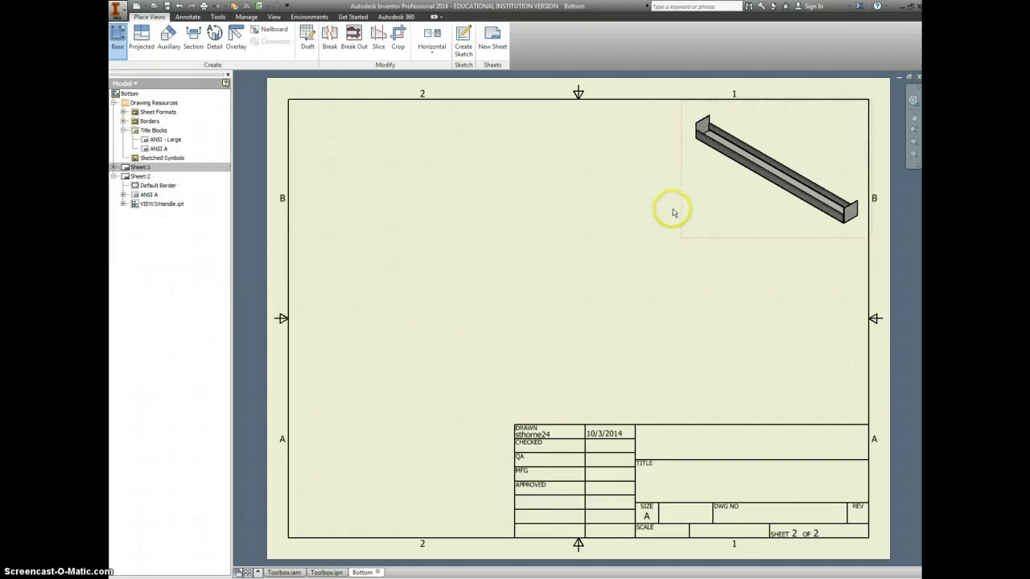
- Delete the isometric Handle view from the second sheet
{"action": "key", "text": "Delete"}
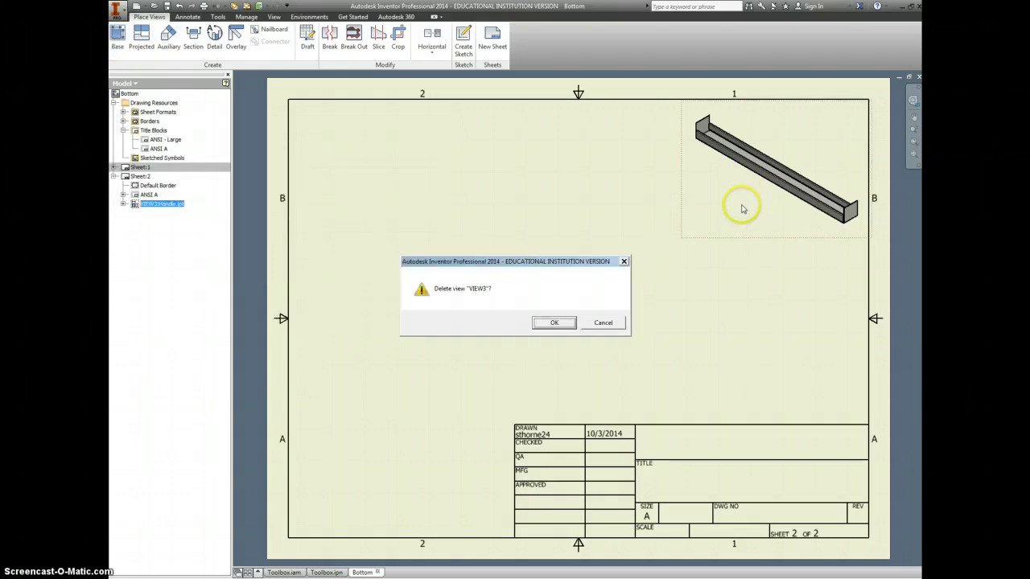
{"action": "left_click", "coordinate": [548, 323]}
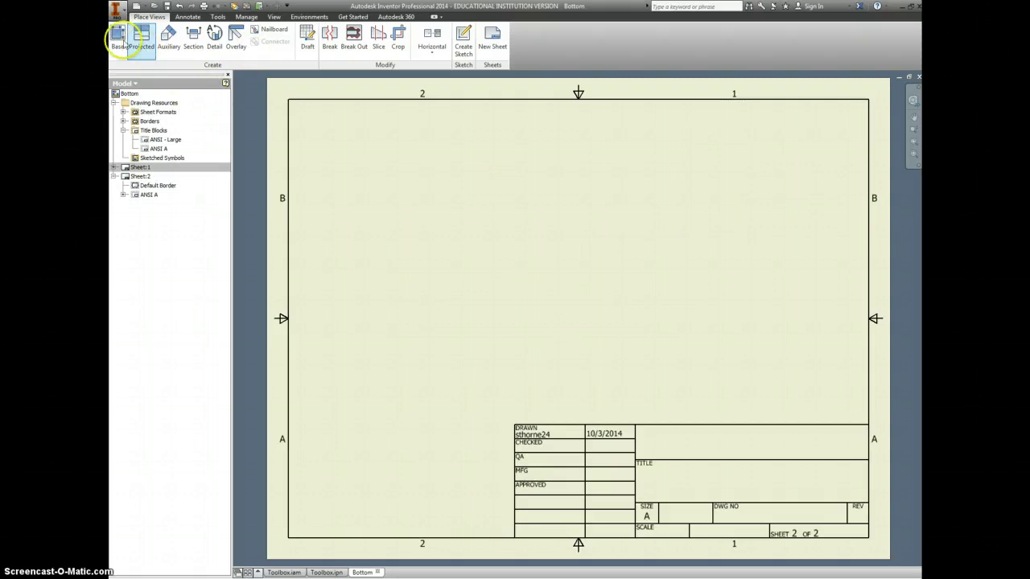
- Place a shaded Iso Top Right base view of Side.ipt at scale 1/3 in the sheet's upper-right corner
{"action": "left_click", "coordinate": [117, 36]}
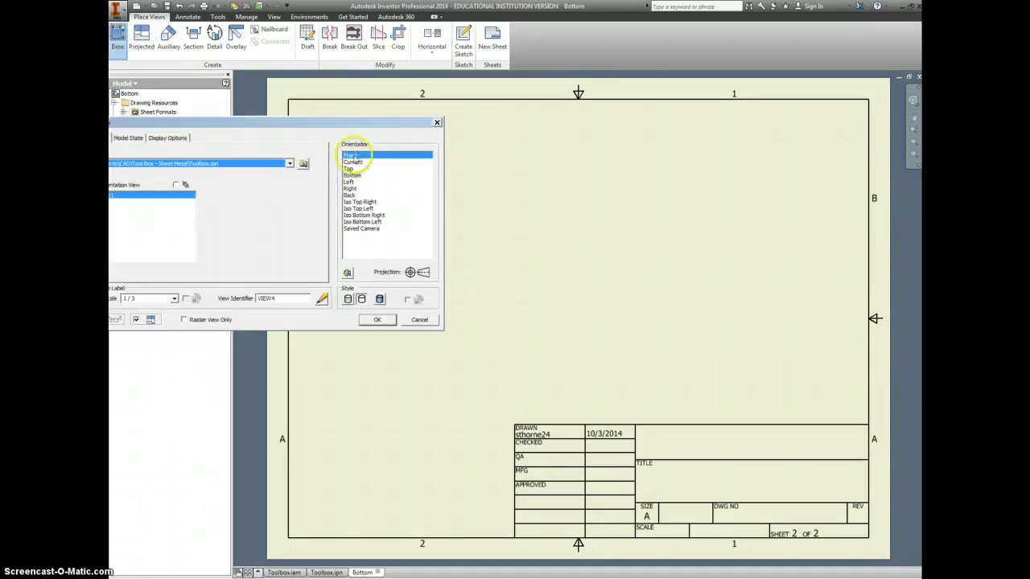
{"action": "left_click", "coordinate": [302, 164]}
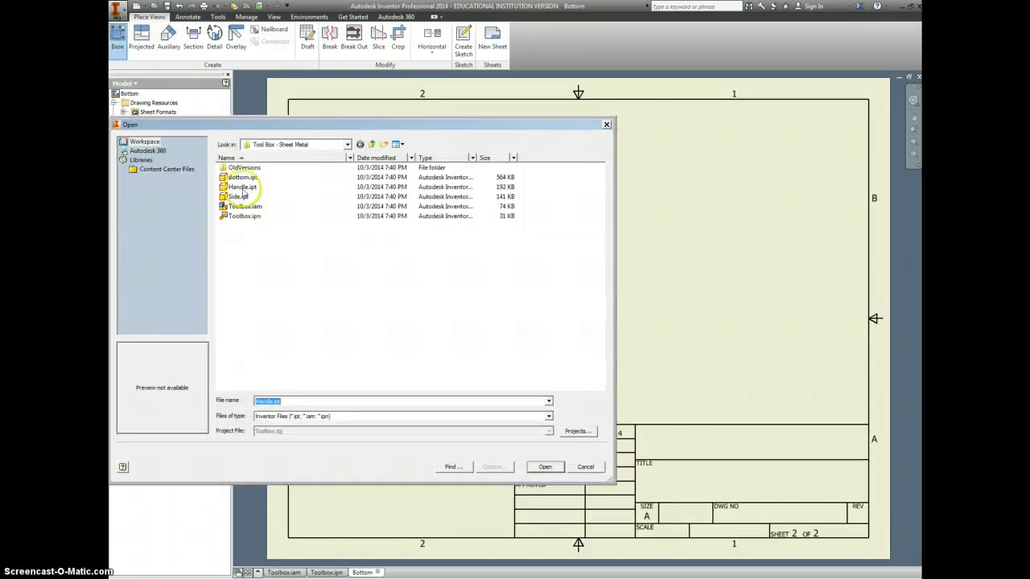
{"action": "left_click", "coordinate": [239, 197]}
{"action": "left_click", "coordinate": [545, 467]}
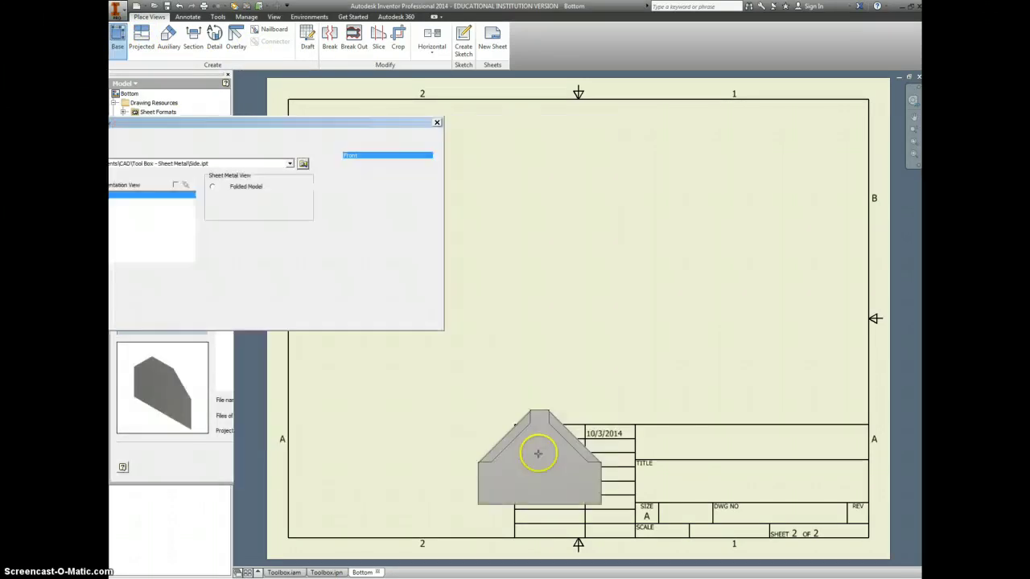
{"action": "left_click", "coordinate": [360, 202]}
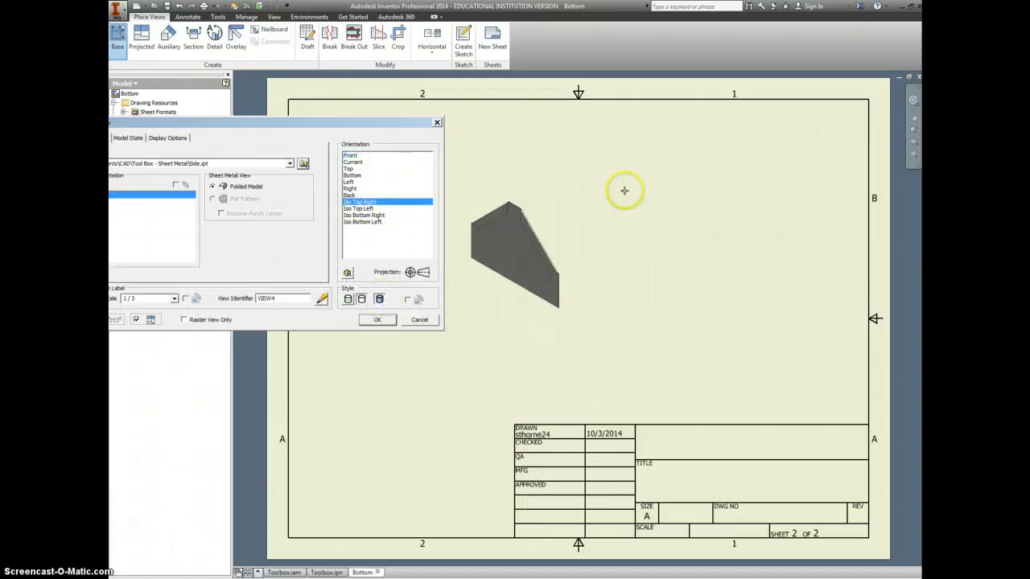
{"action": "left_click", "coordinate": [805, 165]}
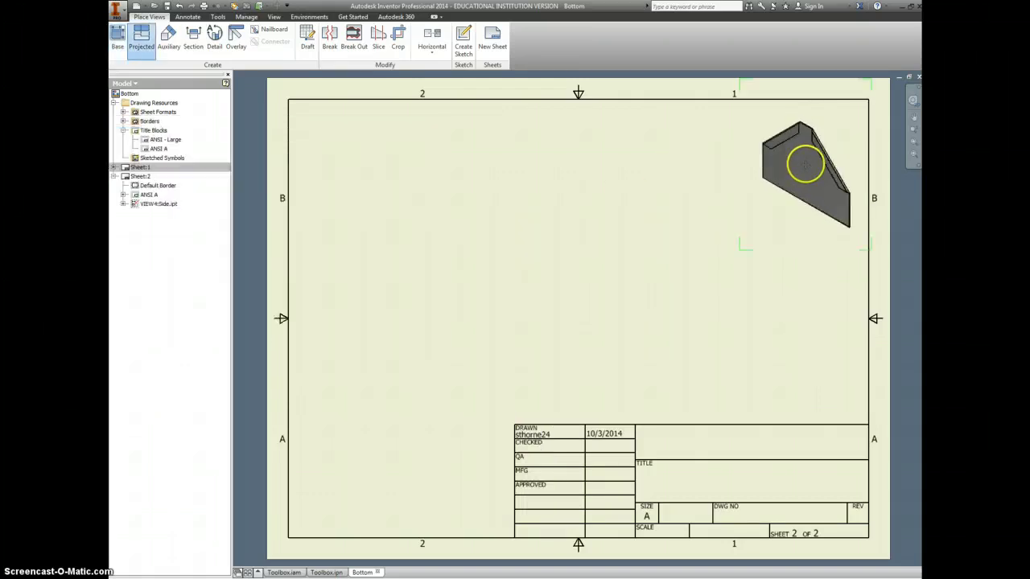
{"action": "right_click", "coordinate": [647, 213]}
{"action": "left_click", "coordinate": [615, 260]}
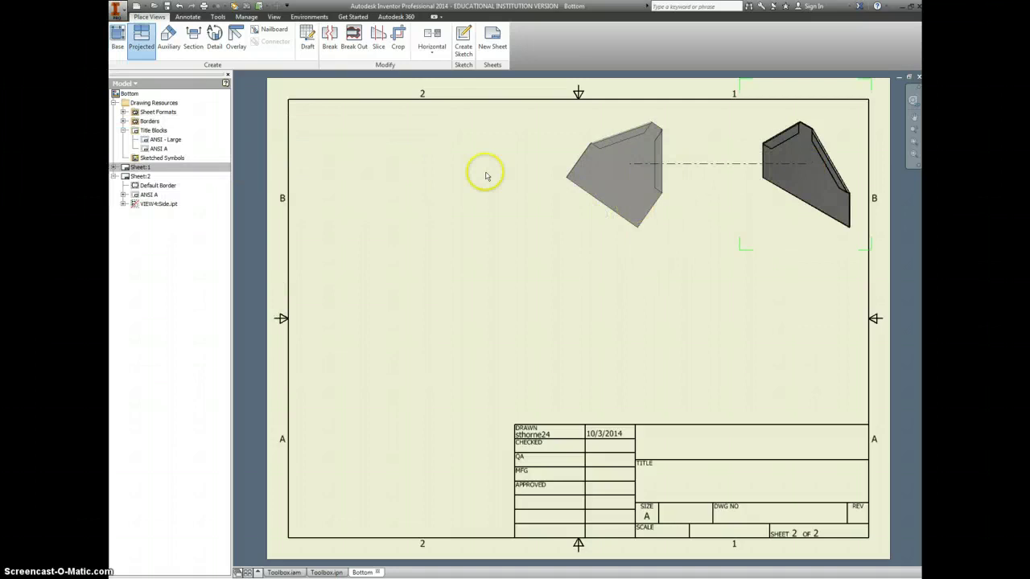
{"action": "left_click", "coordinate": [117, 37]}
{"action": "left_click", "coordinate": [303, 165]}
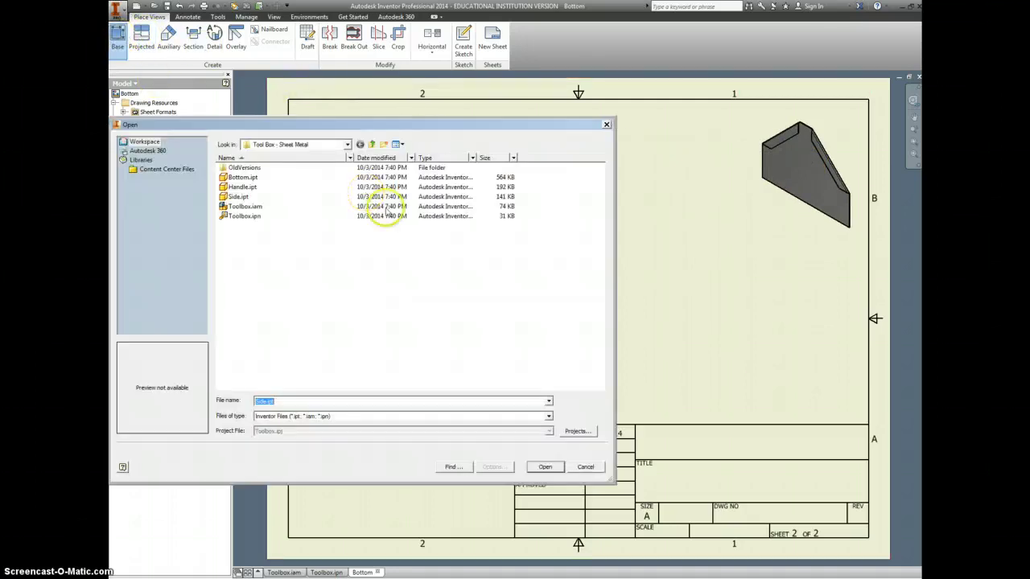
{"action": "left_click", "coordinate": [242, 196]}
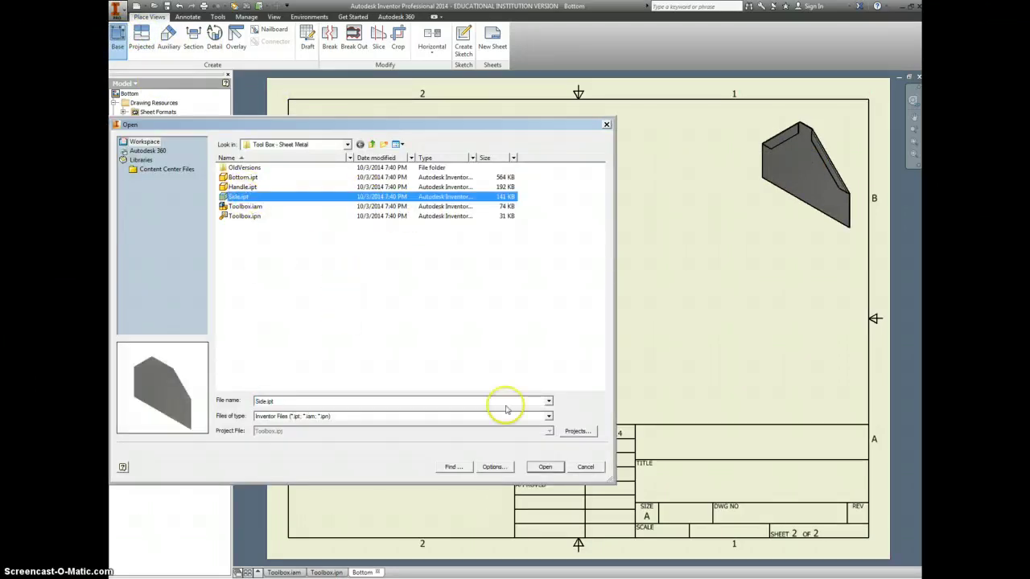
{"action": "left_click", "coordinate": [544, 466]}
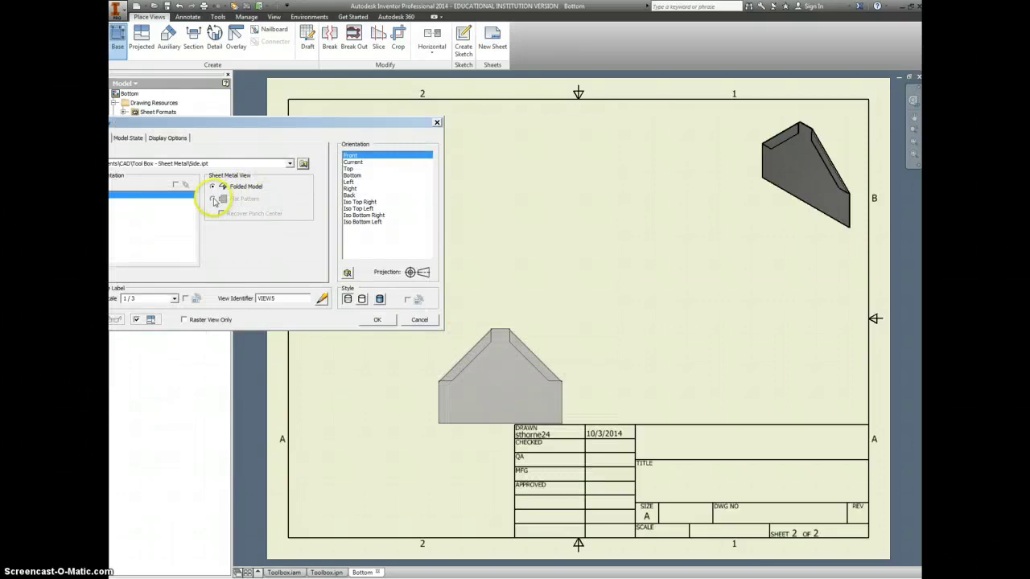
{"action": "left_click", "coordinate": [416, 320]}
- Delete the isometric Side view from the second sheet
{"action": "right_click", "coordinate": [784, 223]}
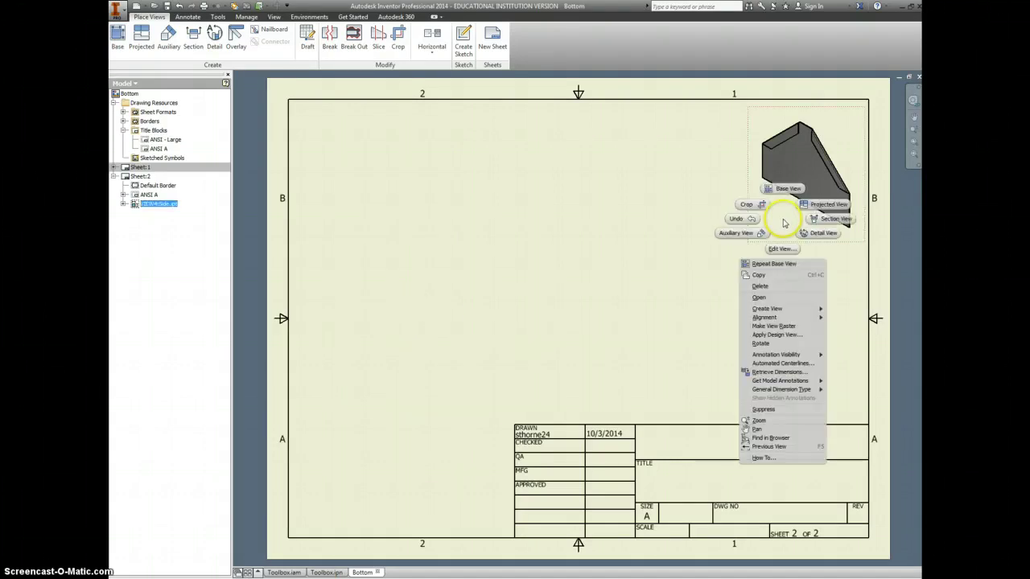
{"action": "left_click", "coordinate": [755, 292]}
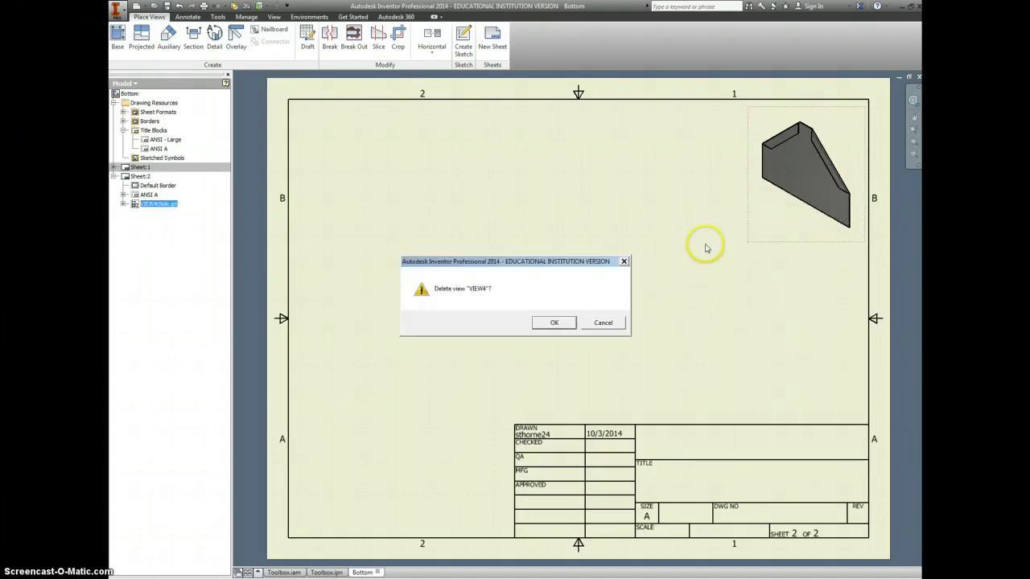
{"action": "left_click", "coordinate": [552, 322]}
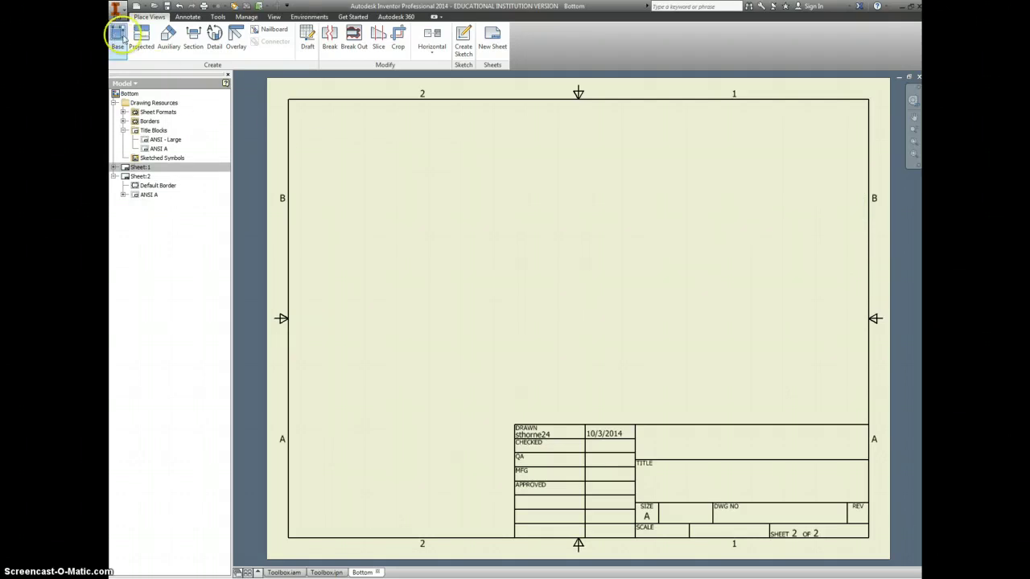
- Place a shaded Iso Top Right base view of the exploded Toolbox.ipn at scale 1/3 on the sheet's left half
{"action": "left_click", "coordinate": [118, 38]}
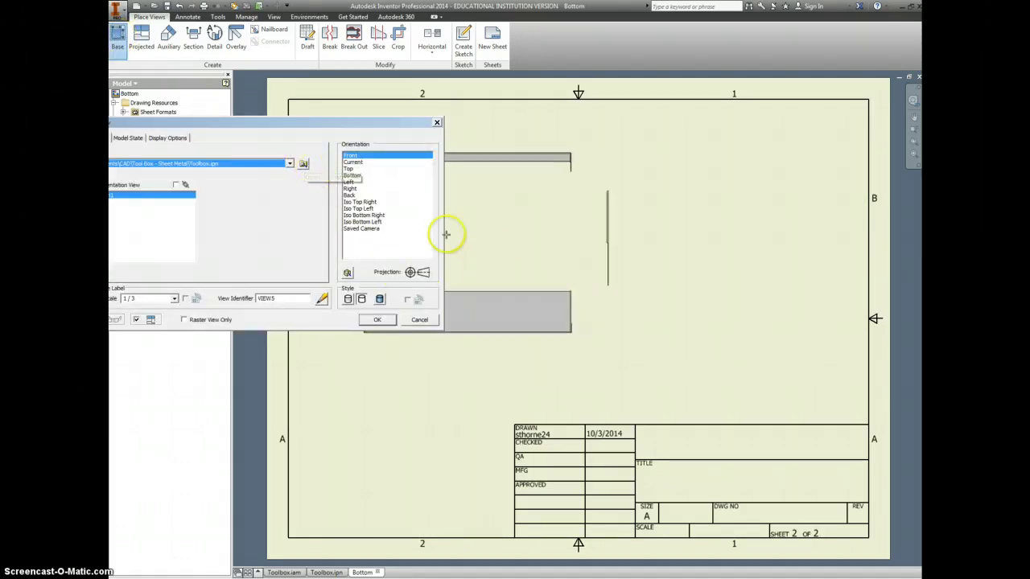
{"action": "left_click", "coordinate": [358, 201]}
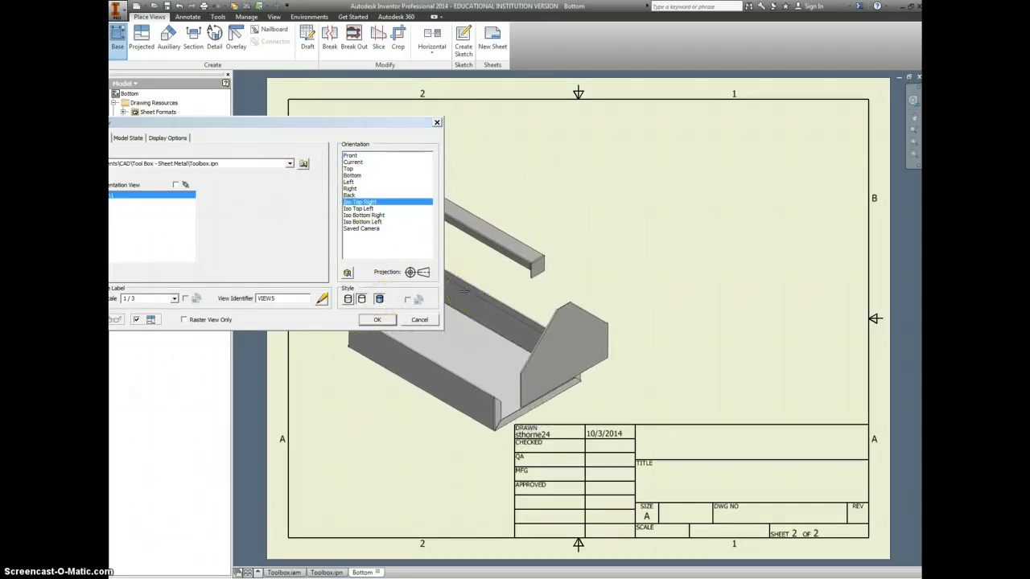
{"action": "left_click", "coordinate": [465, 291]}
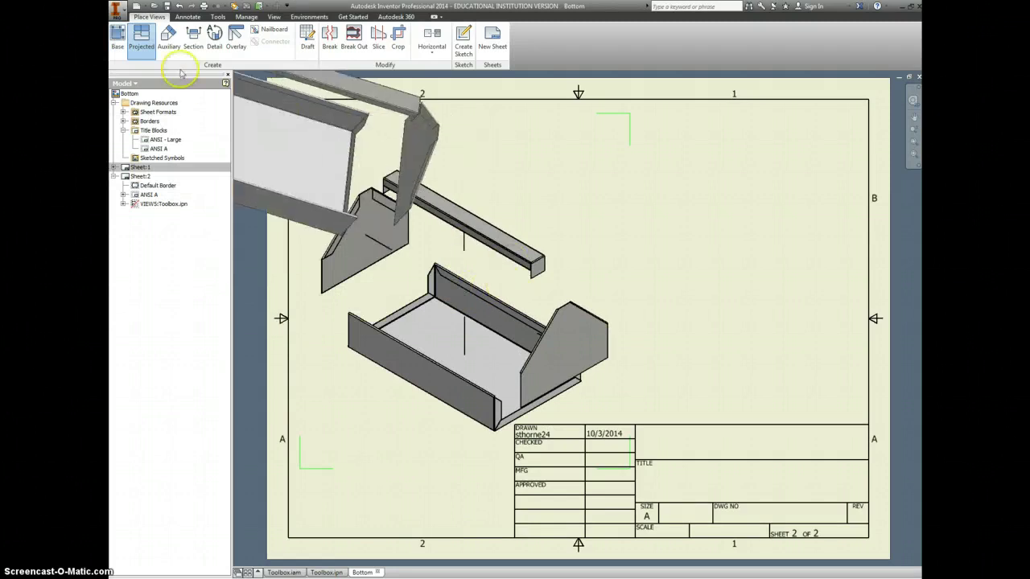
- Place an Iso Top Right base view of the assembled Toolbox.iam at scale 1/3 to the right of the exploded view
{"action": "left_click", "coordinate": [117, 36]}
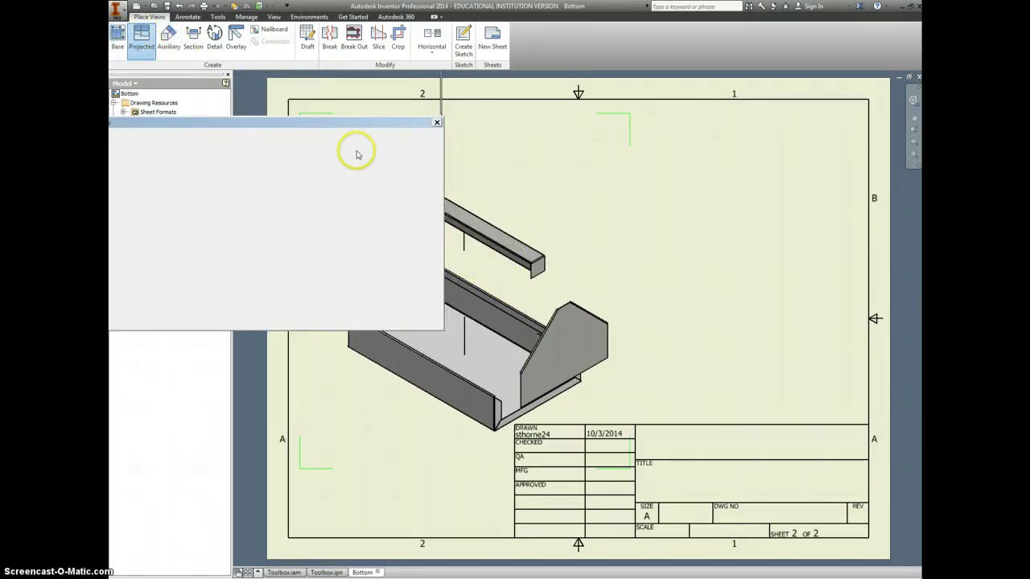
{"action": "left_click", "coordinate": [290, 164]}
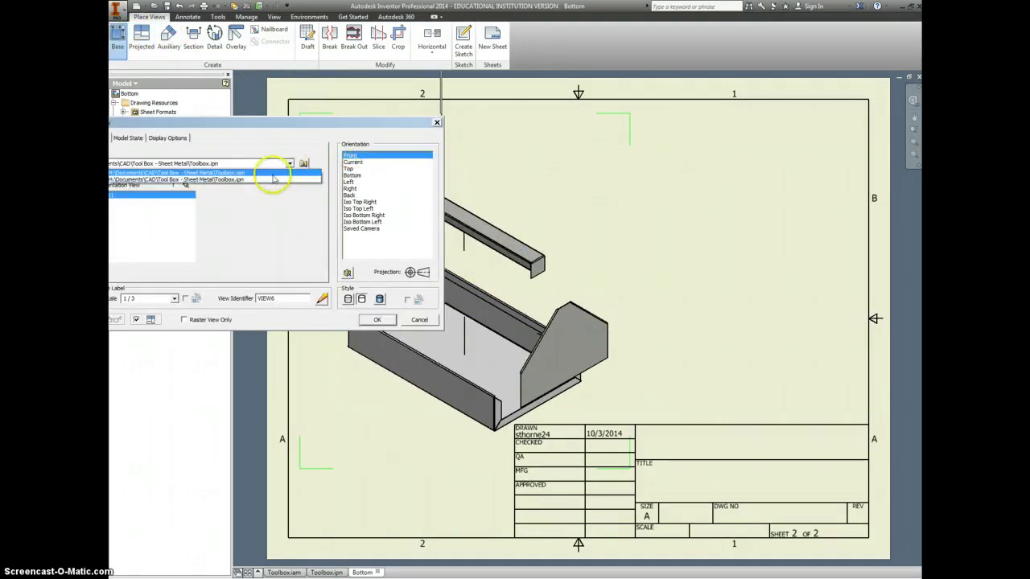
{"action": "left_click", "coordinate": [271, 174]}
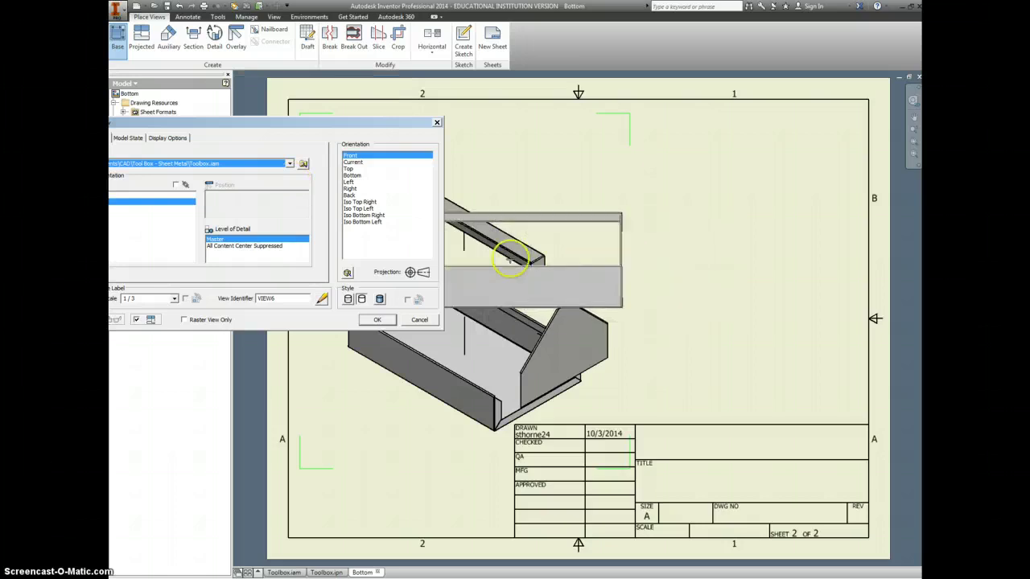
{"action": "left_click", "coordinate": [362, 202]}
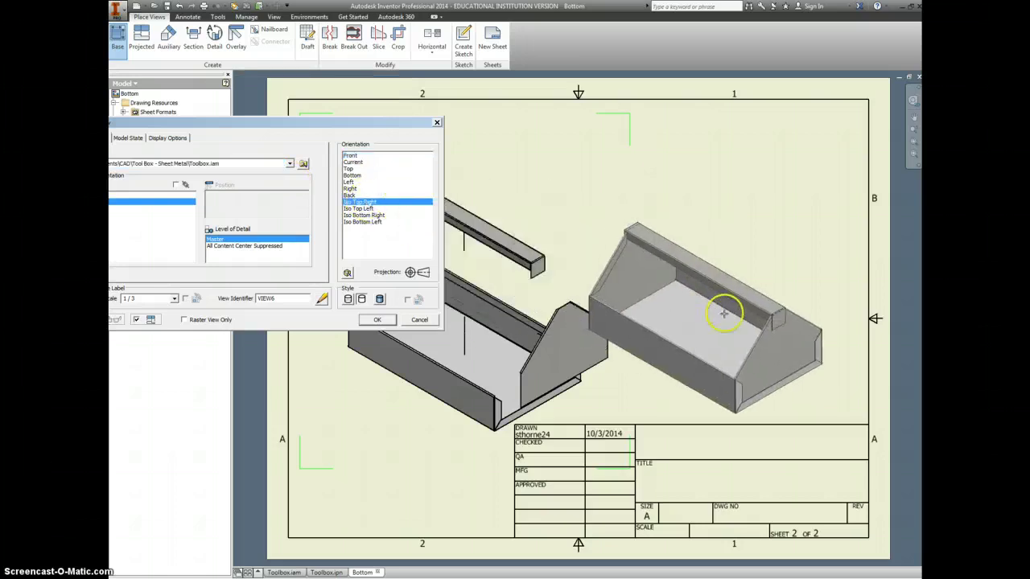
{"action": "left_click", "coordinate": [744, 313]}
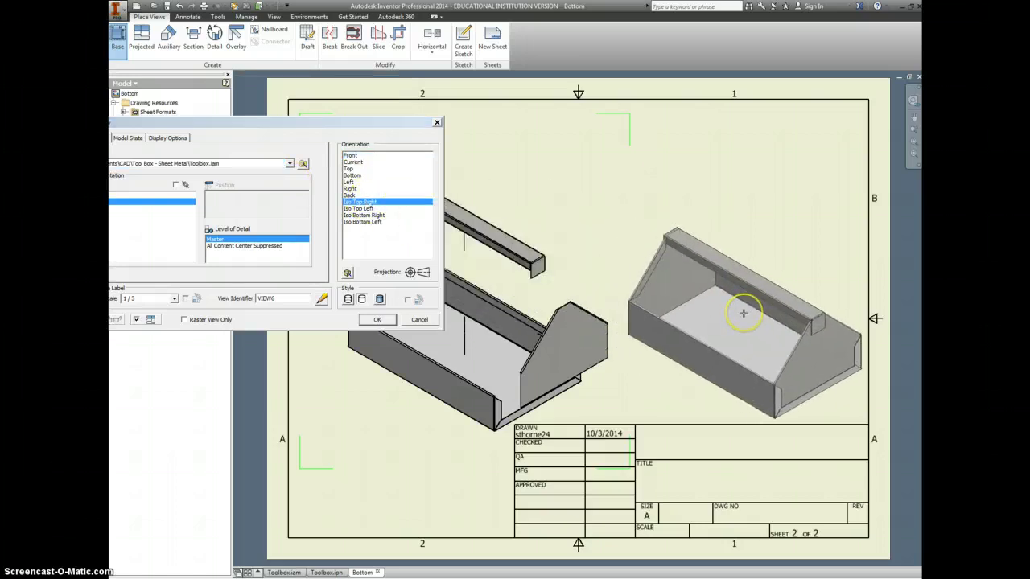
{"action": "right_click", "coordinate": [707, 352]}
{"action": "left_click", "coordinate": [725, 357]}
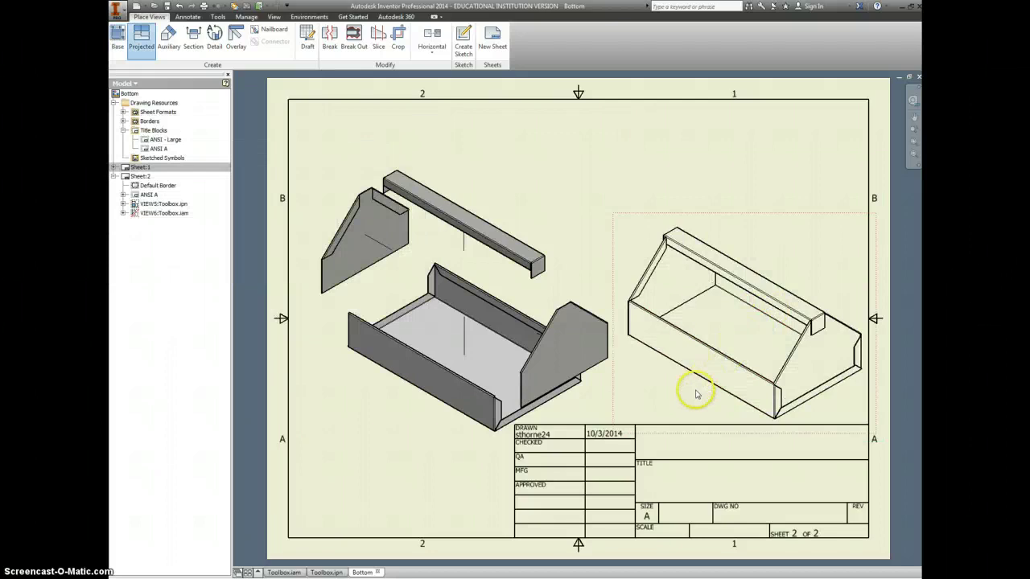
- Give the assembled toolbox view the shaded style and shift the exploded view slightly toward the sheet's left border
{"action": "double_click", "coordinate": [642, 363]}
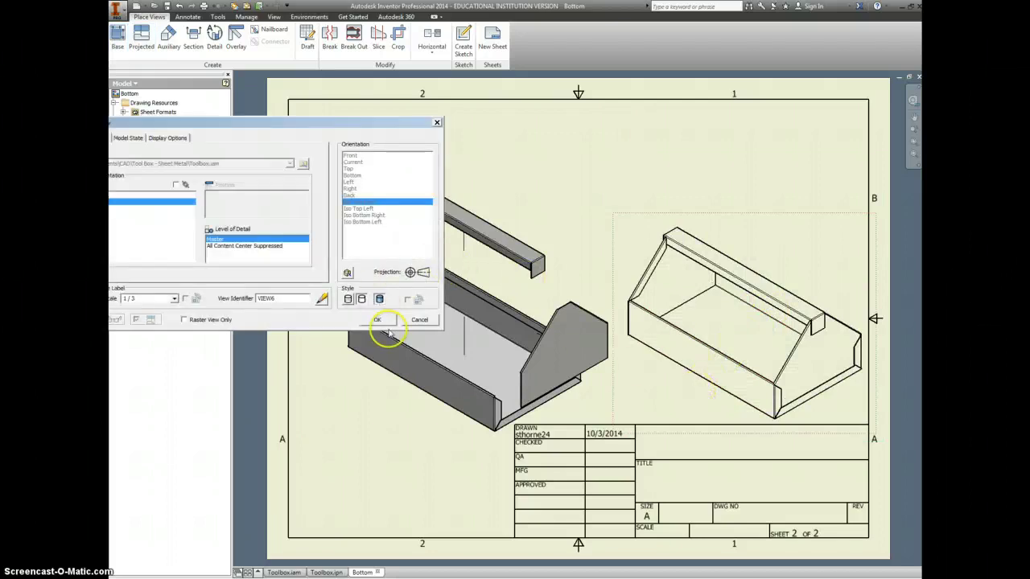
{"action": "left_click", "coordinate": [376, 320]}
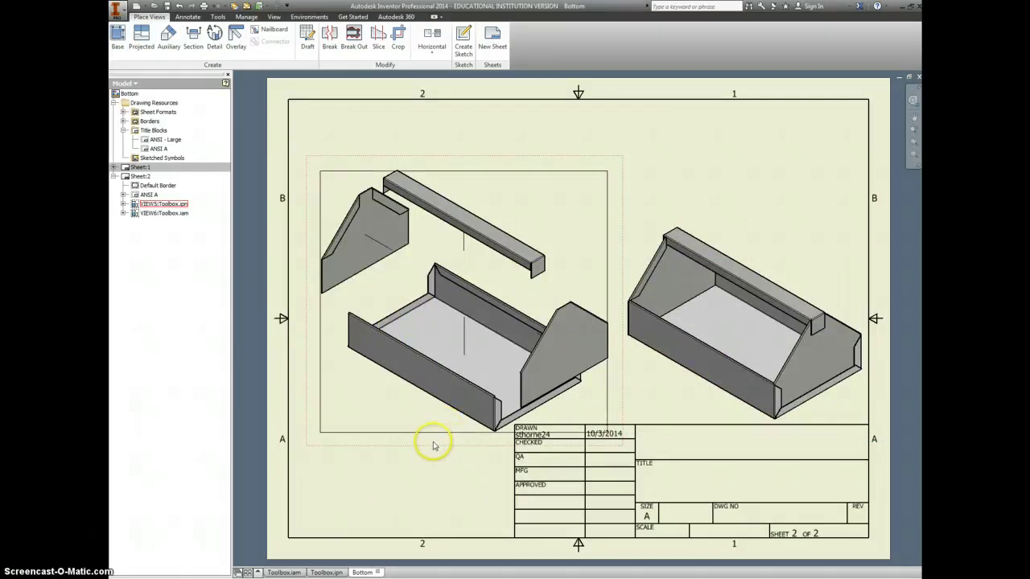
{"action": "left_click", "coordinate": [410, 480]}
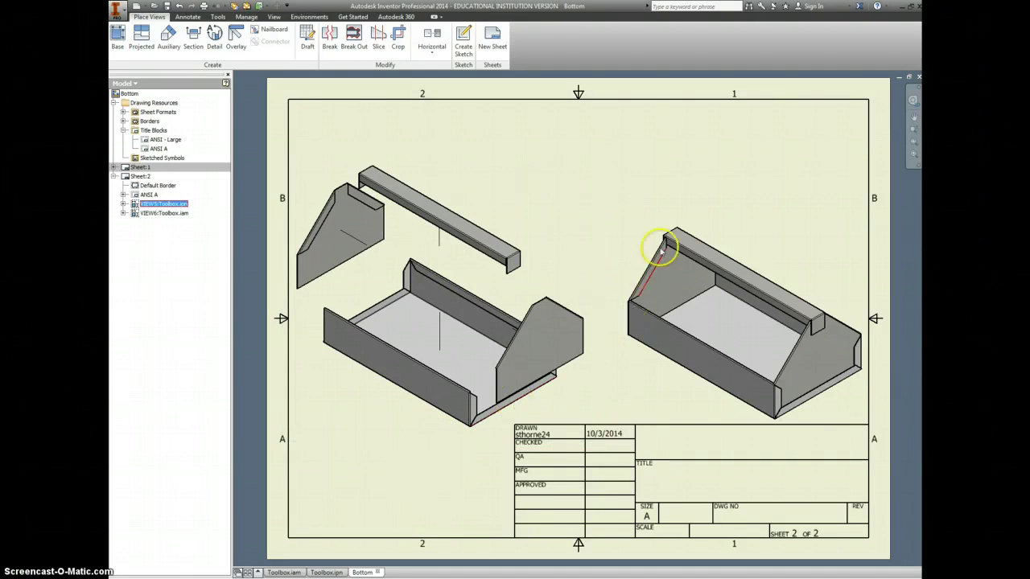
- Insert a parts list from Toolbox.iam with the Structured, First Level BOM view enabled, in the sheet's upper-right corner
{"action": "left_click", "coordinate": [187, 16]}
{"action": "left_click", "coordinate": [525, 40]}
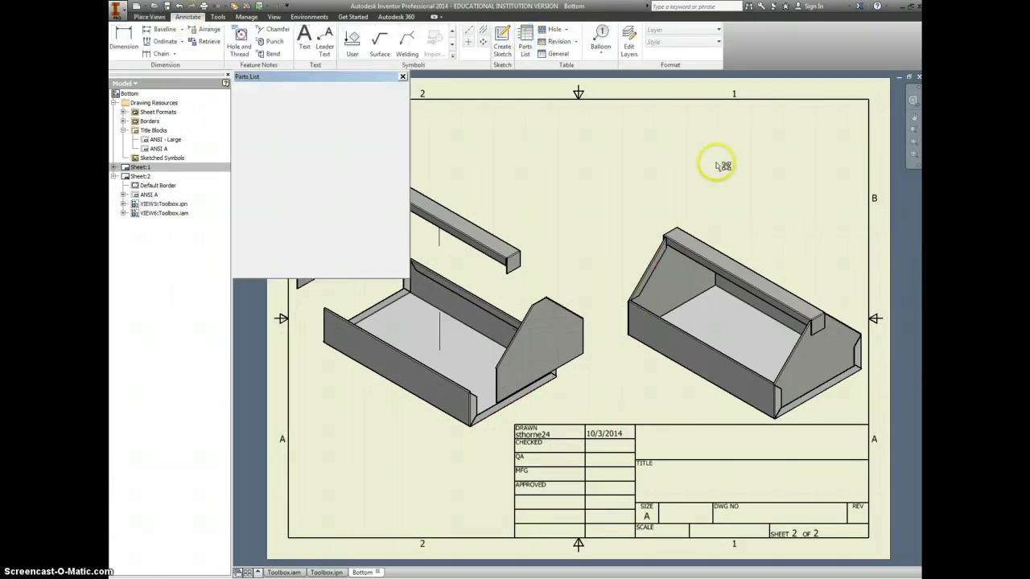
{"action": "left_click", "coordinate": [378, 126]}
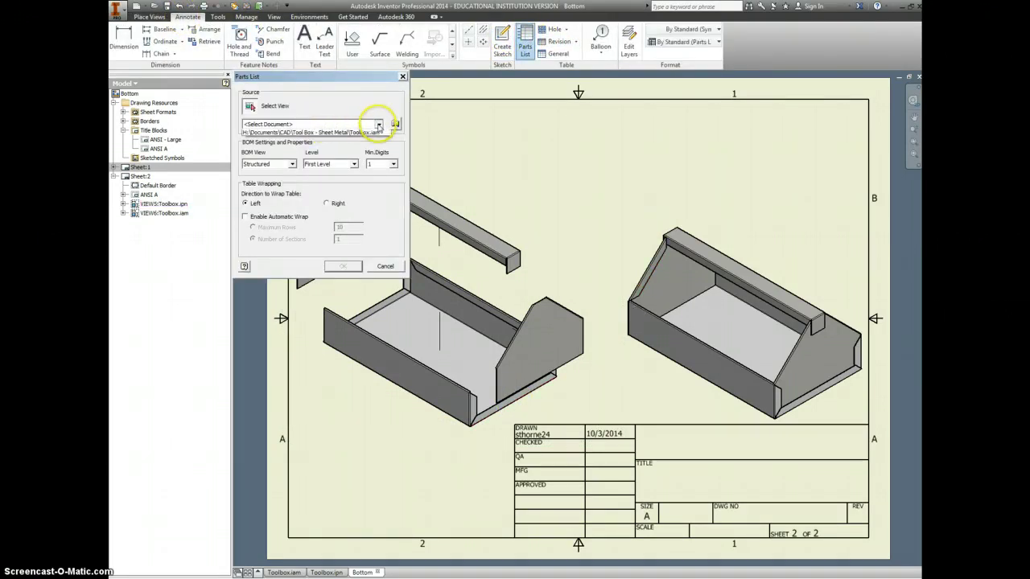
{"action": "left_click", "coordinate": [374, 132]}
{"action": "left_click", "coordinate": [341, 269]}
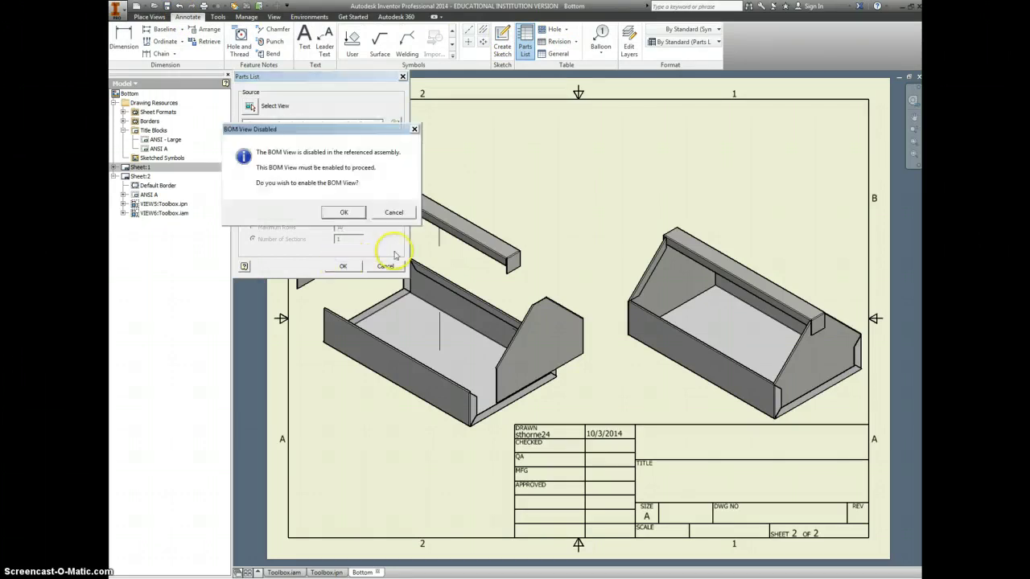
{"action": "left_click", "coordinate": [344, 212]}
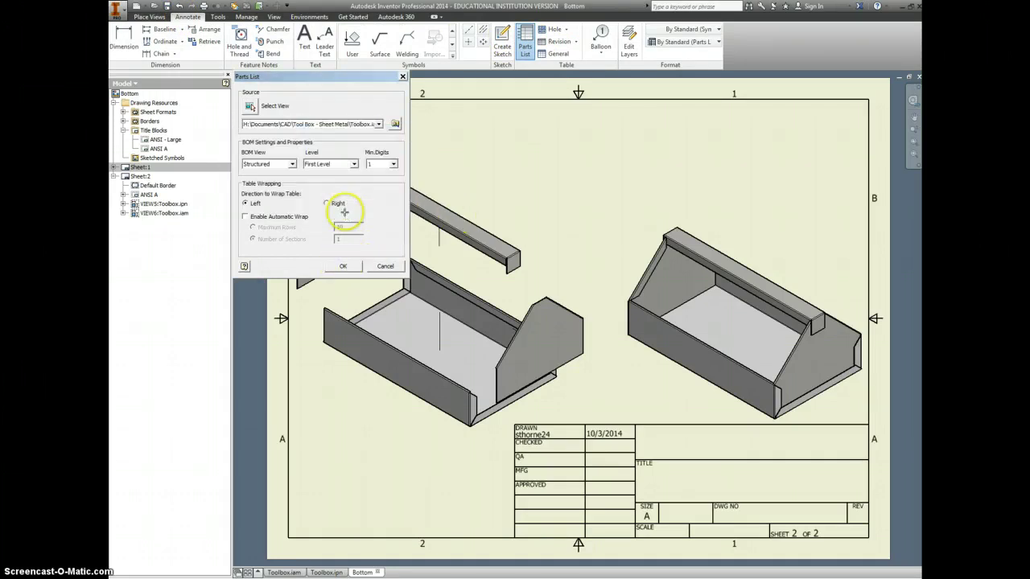
{"action": "left_click", "coordinate": [343, 266]}
{"action": "left_click", "coordinate": [865, 103]}
- Replace the parts list's DESCRIPTION column with a MATERIAL column
{"action": "left_click", "coordinate": [652, 135]}
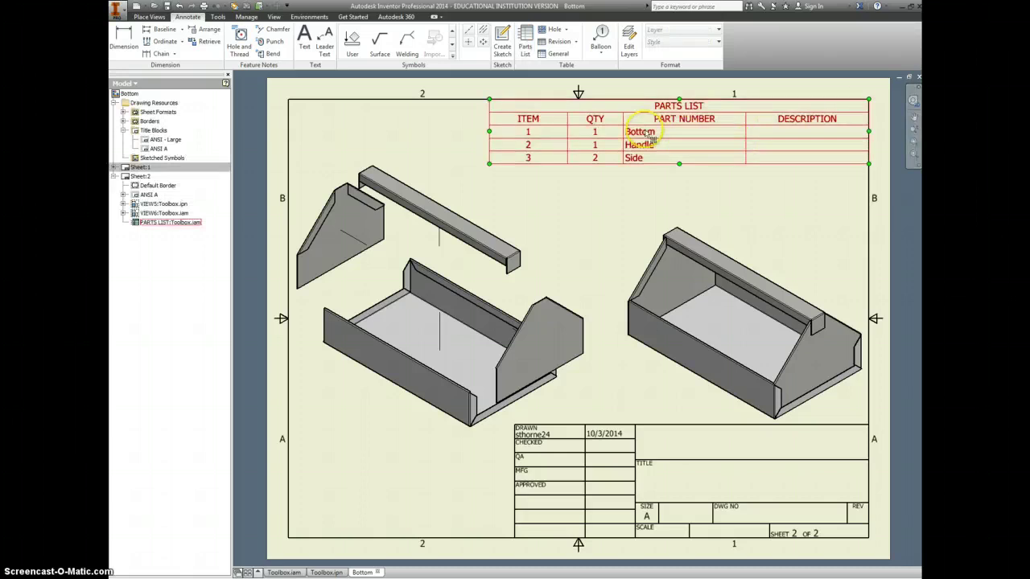
{"action": "double_click", "coordinate": [648, 136]}
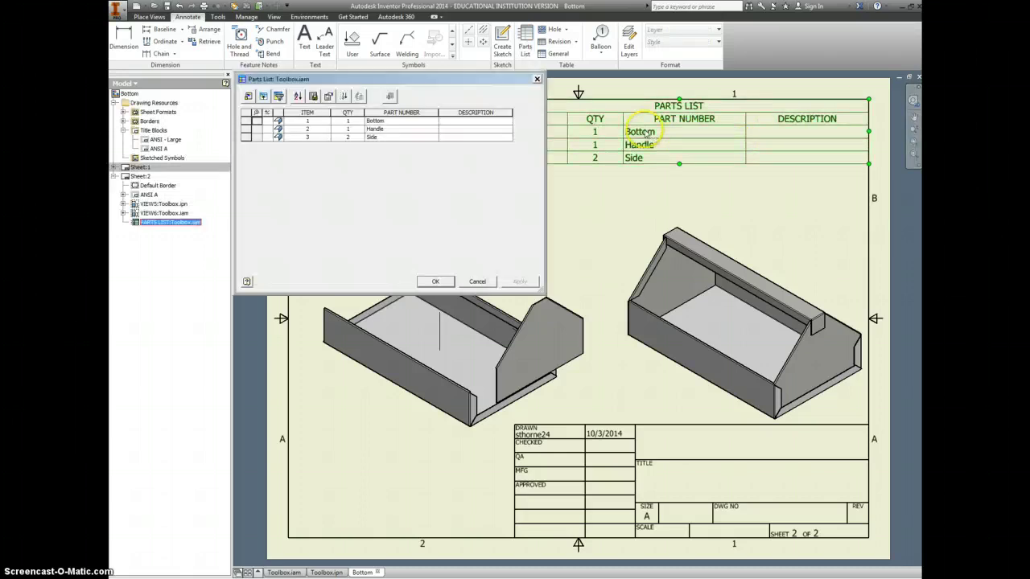
{"action": "left_click", "coordinate": [251, 96]}
{"action": "left_click", "coordinate": [438, 147]}
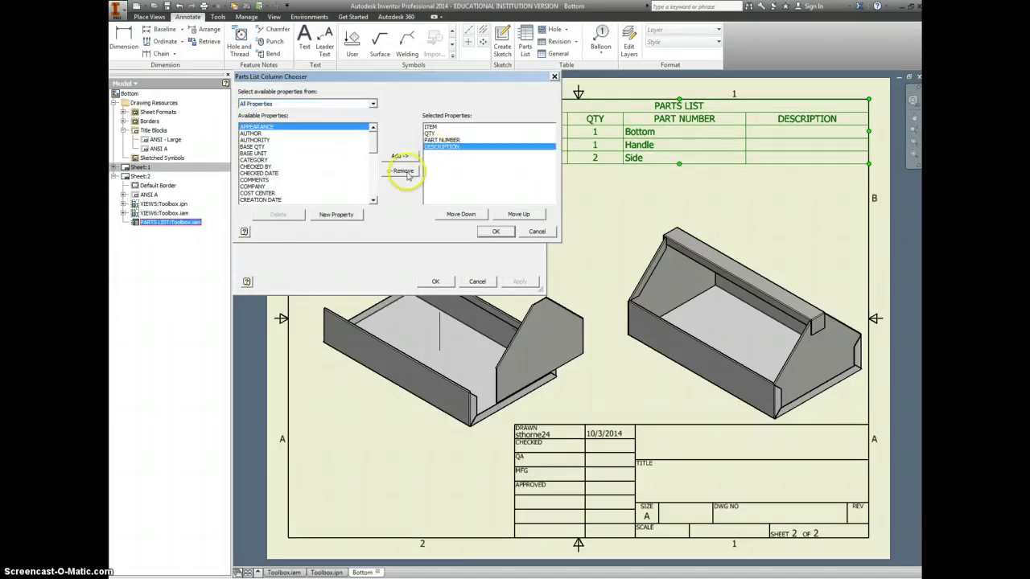
{"action": "left_click", "coordinate": [403, 172]}
{"action": "left_click_drag", "start_coordinate": [371, 143], "coordinate": [374, 177]}
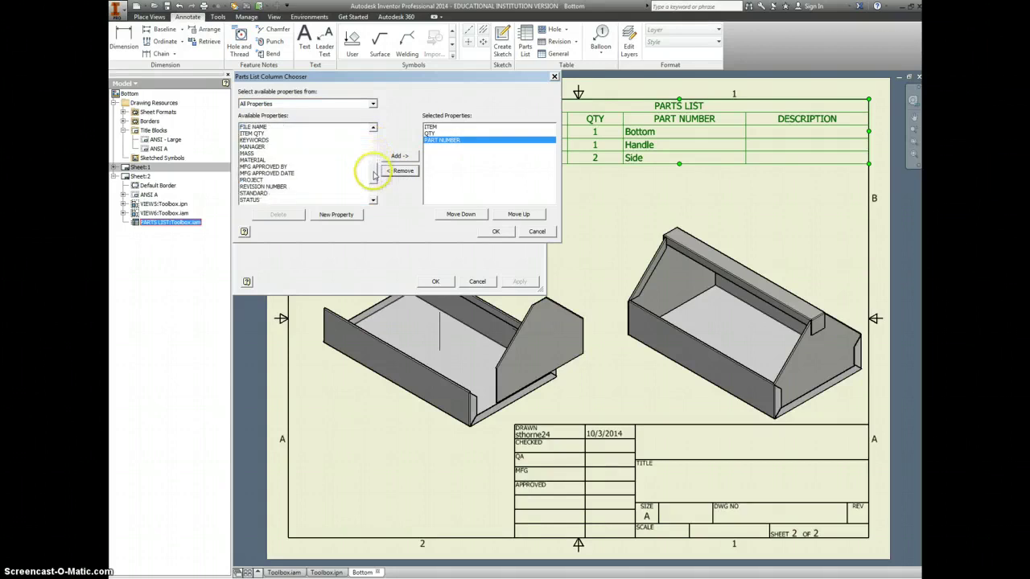
{"action": "left_click", "coordinate": [252, 160]}
{"action": "left_click", "coordinate": [399, 157]}
{"action": "left_click", "coordinate": [496, 231]}
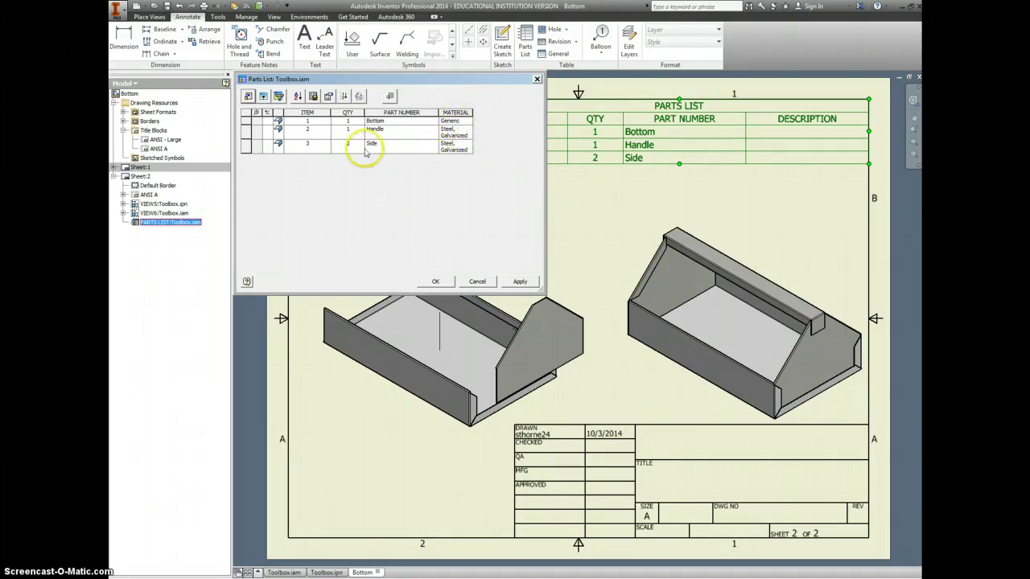
{"action": "left_click", "coordinate": [516, 282]}
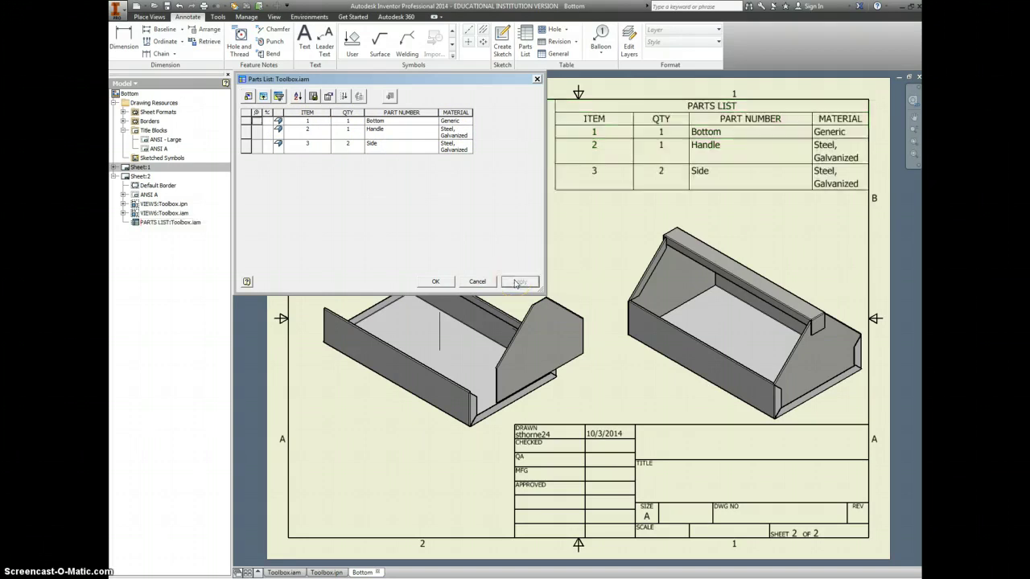
{"action": "left_click", "coordinate": [536, 79]}
- Attach item balloons to the handle and the left side panel in the exploded view, placing both above the parts
{"action": "left_click", "coordinate": [601, 38]}
{"action": "left_click", "coordinate": [367, 172]}
{"action": "left_click", "coordinate": [398, 142]}
{"action": "right_click", "coordinate": [427, 143]}
{"action": "left_click", "coordinate": [438, 197]}
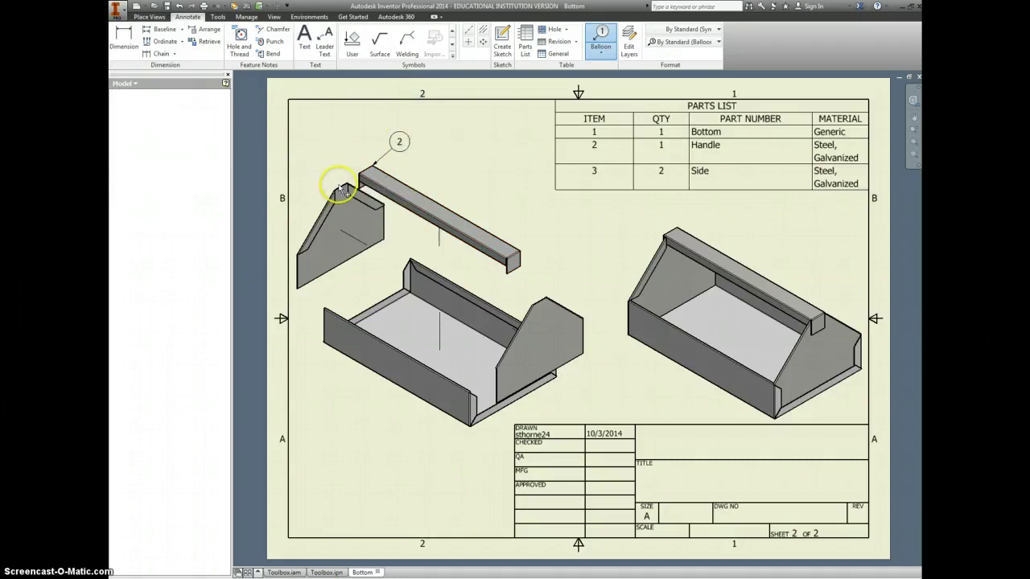
{"action": "left_click", "coordinate": [342, 190]}
{"action": "left_click", "coordinate": [359, 137]}
{"action": "right_click", "coordinate": [387, 140]}
{"action": "left_click", "coordinate": [378, 193]}
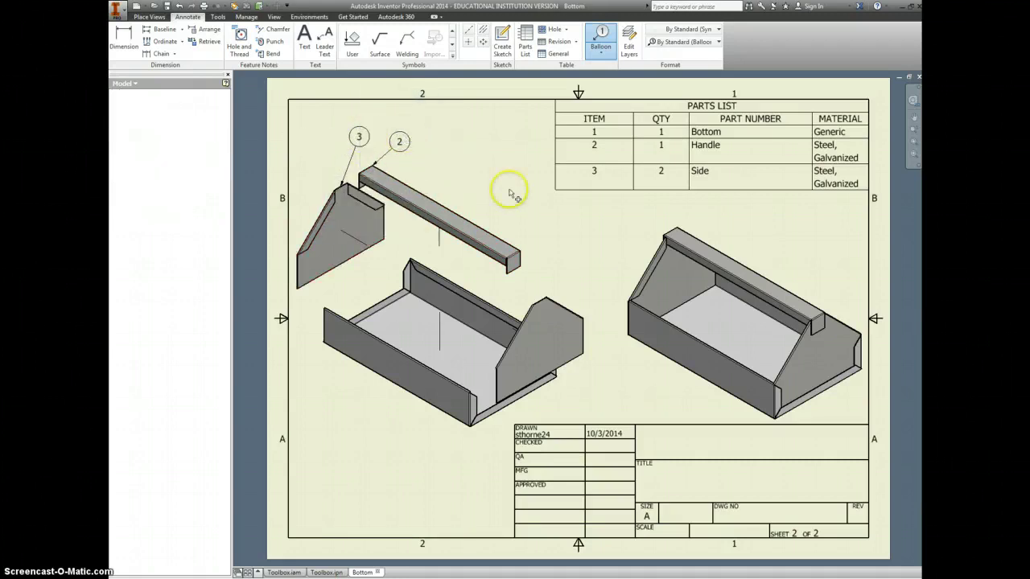
- Attach an item balloon to the bottom part's rear edge in the exploded view
{"action": "left_click", "coordinate": [502, 312]}
{"action": "left_click", "coordinate": [552, 247]}
{"action": "right_click", "coordinate": [598, 246]}
{"action": "left_click", "coordinate": [596, 246]}
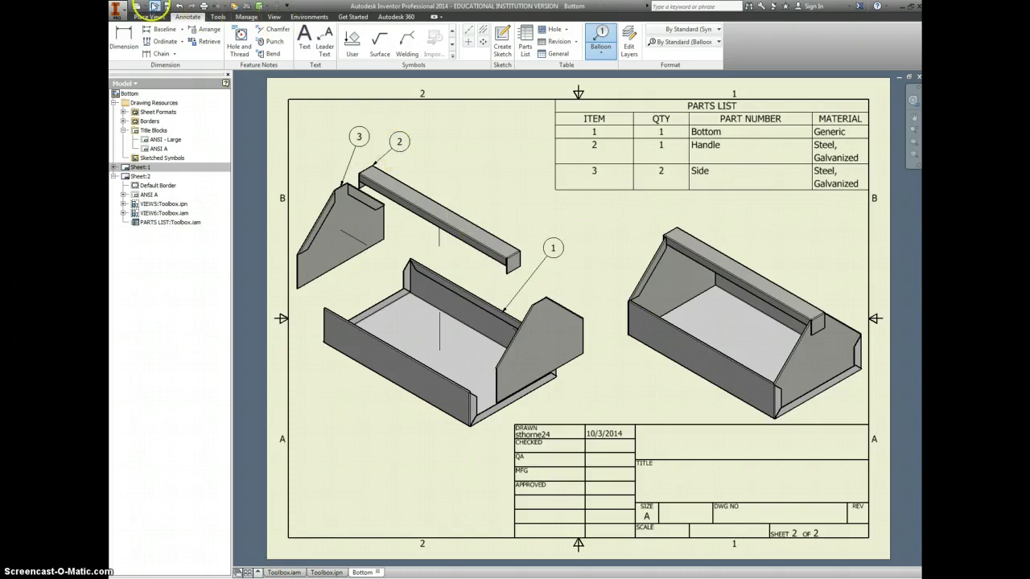
- Open Bottom.ipt and set its sheet metal default material to Steel, Galvanized
{"action": "left_click", "coordinate": [155, 6]}
{"action": "left_click", "coordinate": [487, 249]}
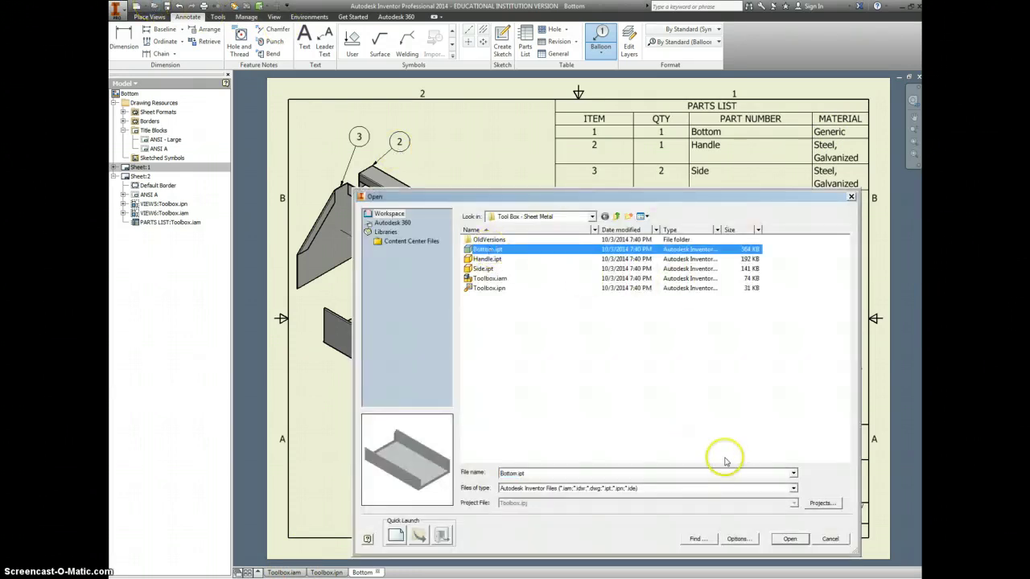
{"action": "left_click", "coordinate": [789, 538]}
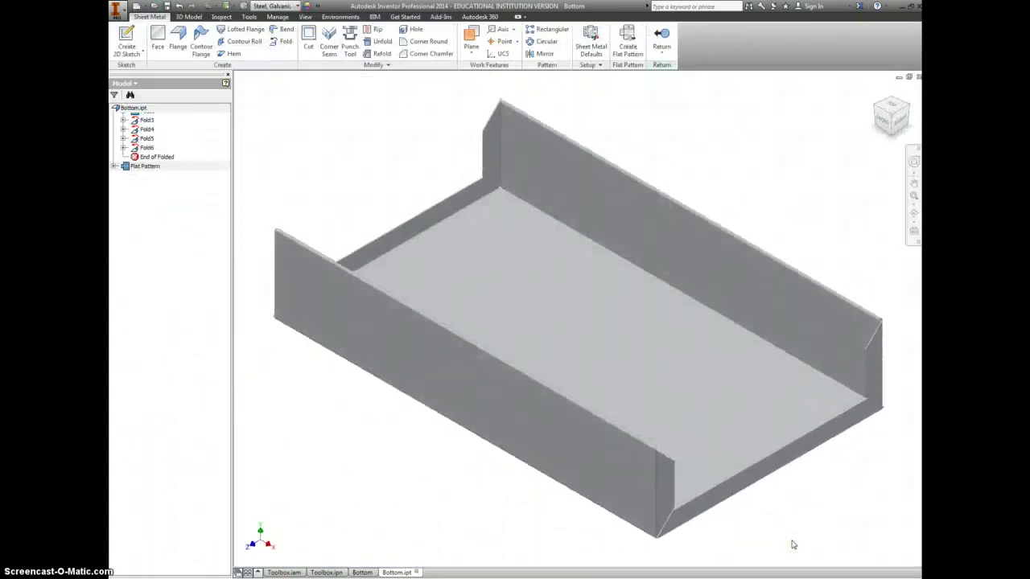
{"action": "left_click", "coordinate": [607, 38]}
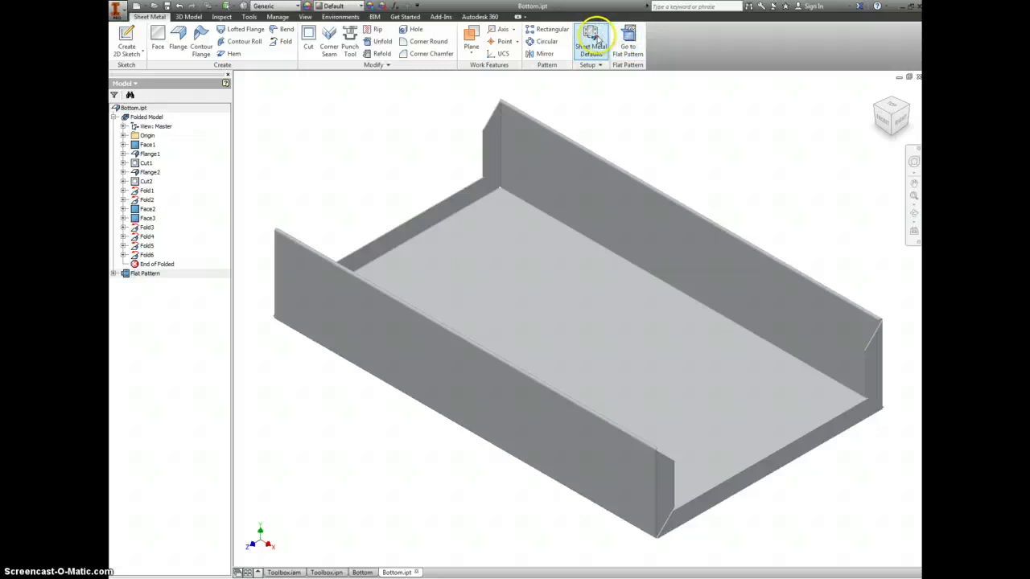
{"action": "left_click", "coordinate": [593, 40]}
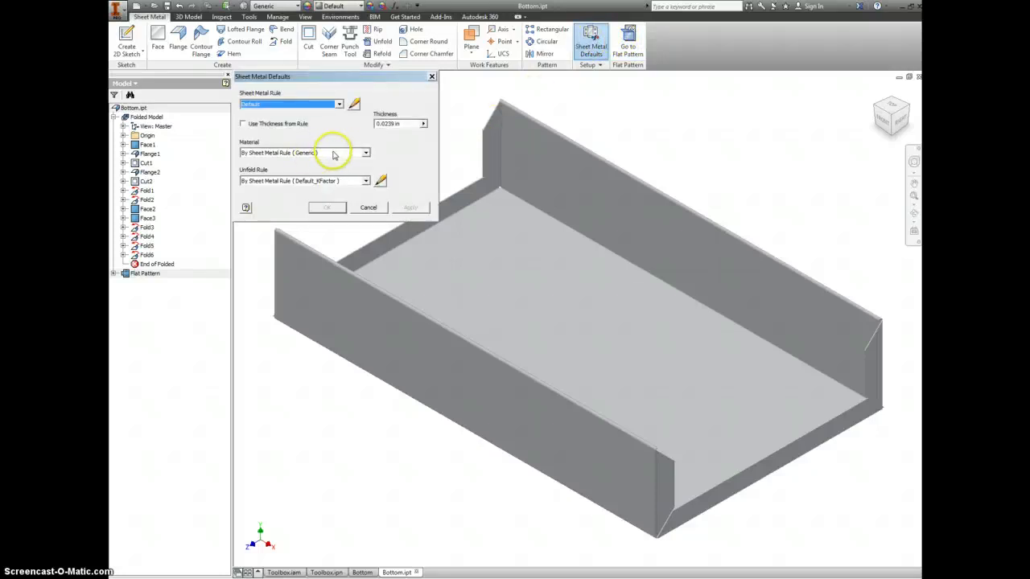
{"action": "left_click", "coordinate": [300, 153]}
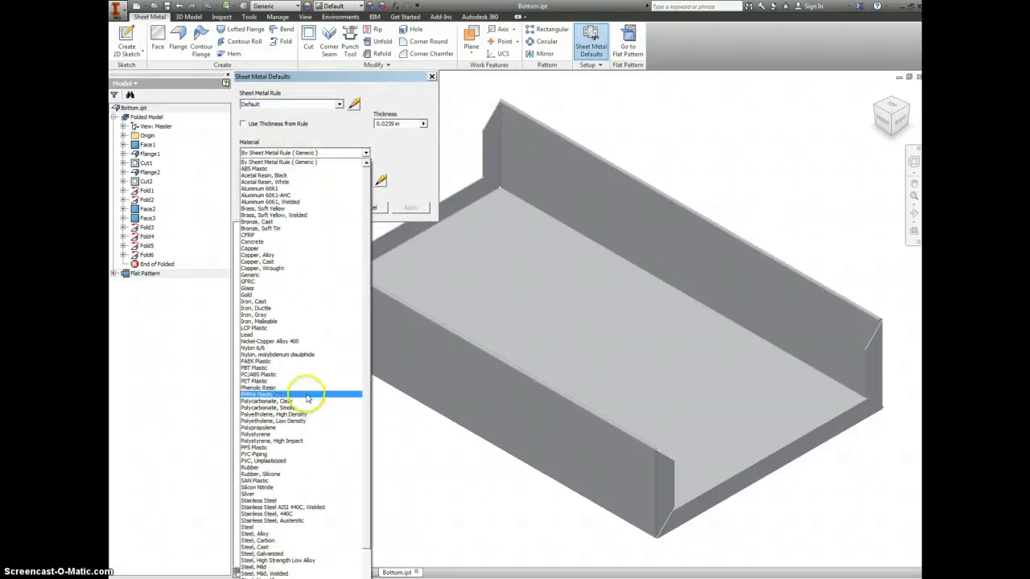
{"action": "left_click", "coordinate": [274, 553]}
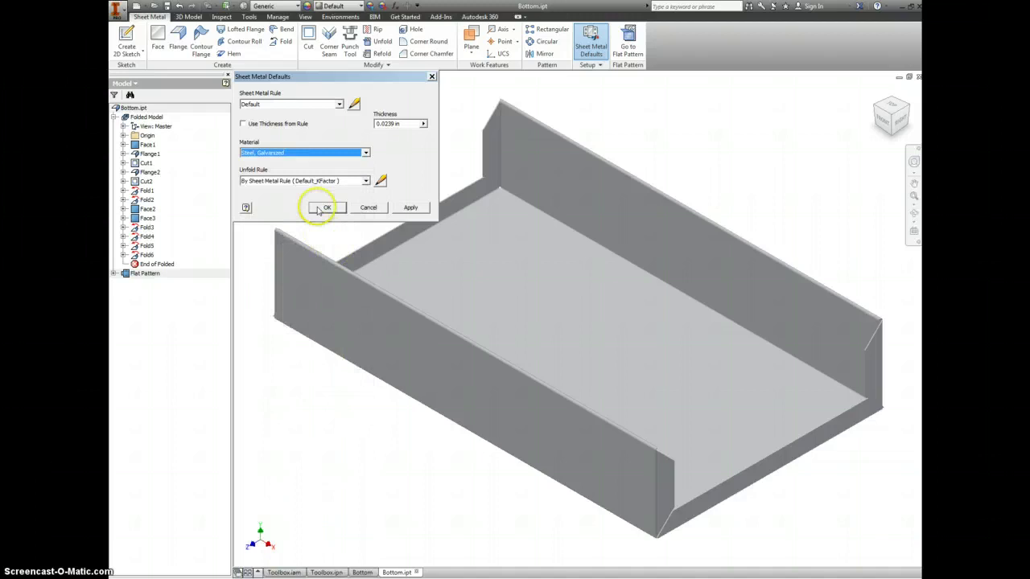
{"action": "left_click", "coordinate": [408, 207]}
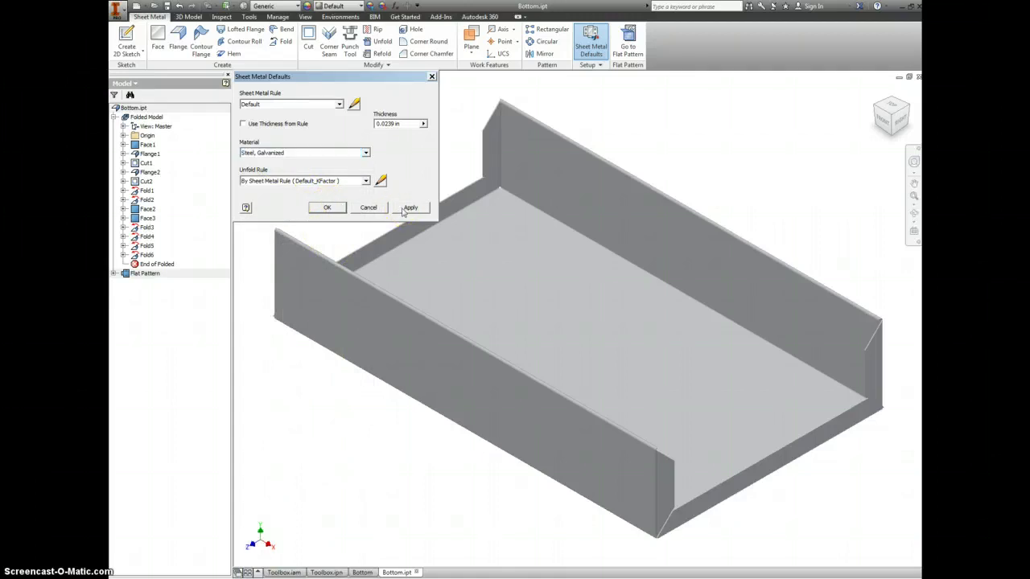
- Return to the Bottom drawing, accepting the component update notice and closing the leftover Sheet Metal Defaults dialog
{"action": "left_click", "coordinate": [359, 572]}
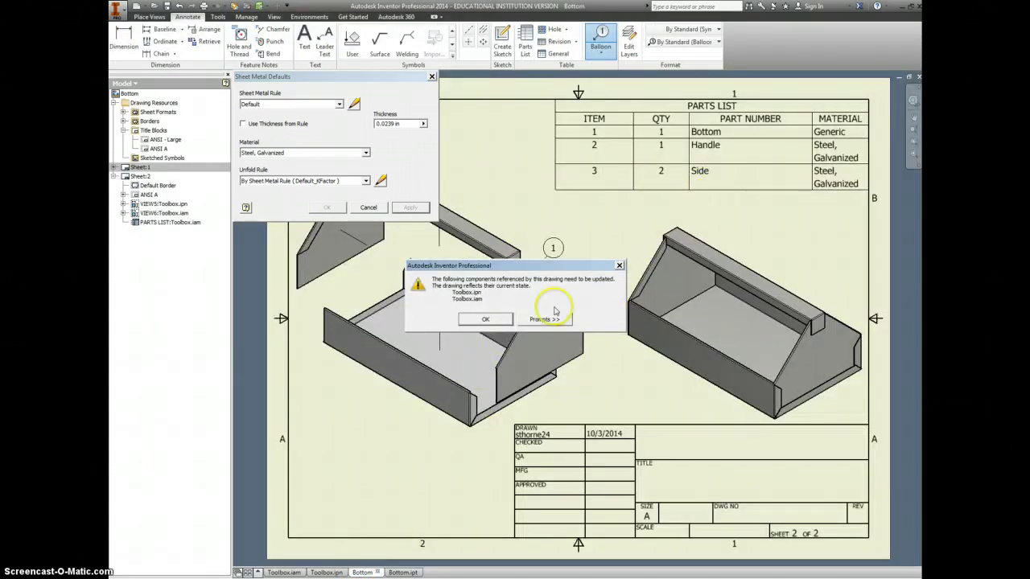
{"action": "left_click", "coordinate": [485, 318]}
{"action": "key", "text": "Escape"}
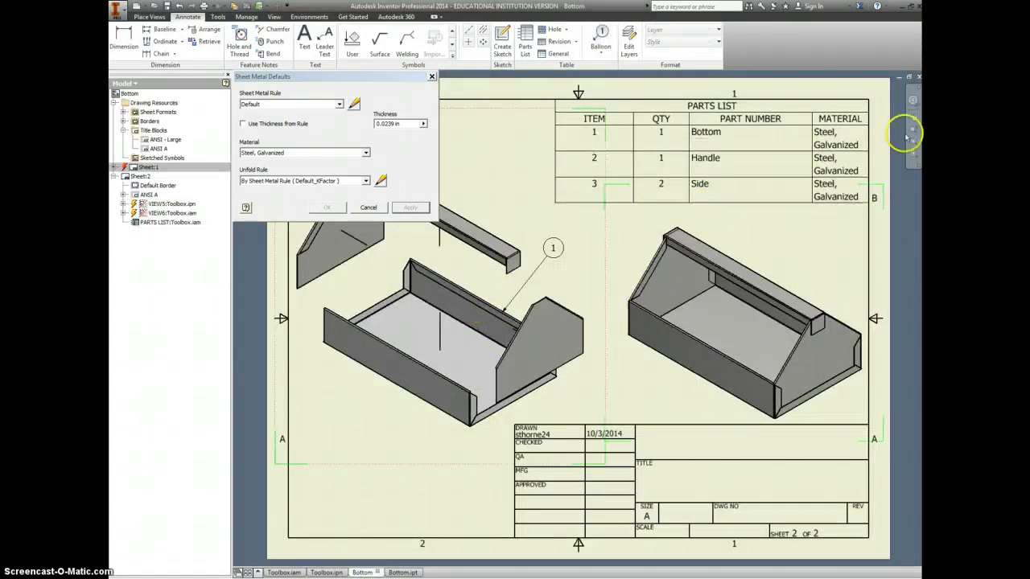
{"action": "left_click", "coordinate": [432, 78]}
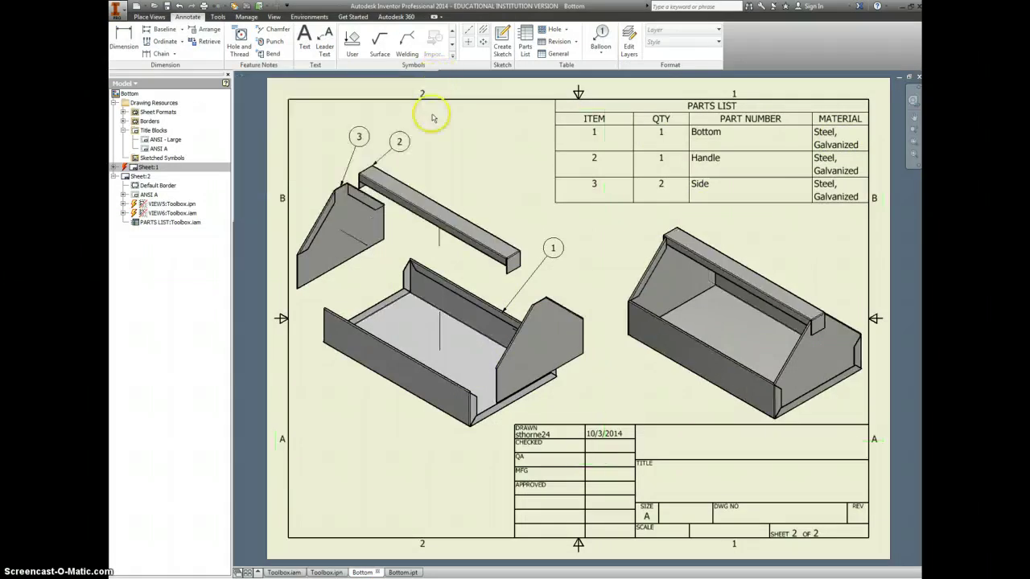
- Add text notes to the title block: the drafter's name above the title field and BILL OF MATERIALS as the title
{"action": "left_click", "coordinate": [645, 441]}
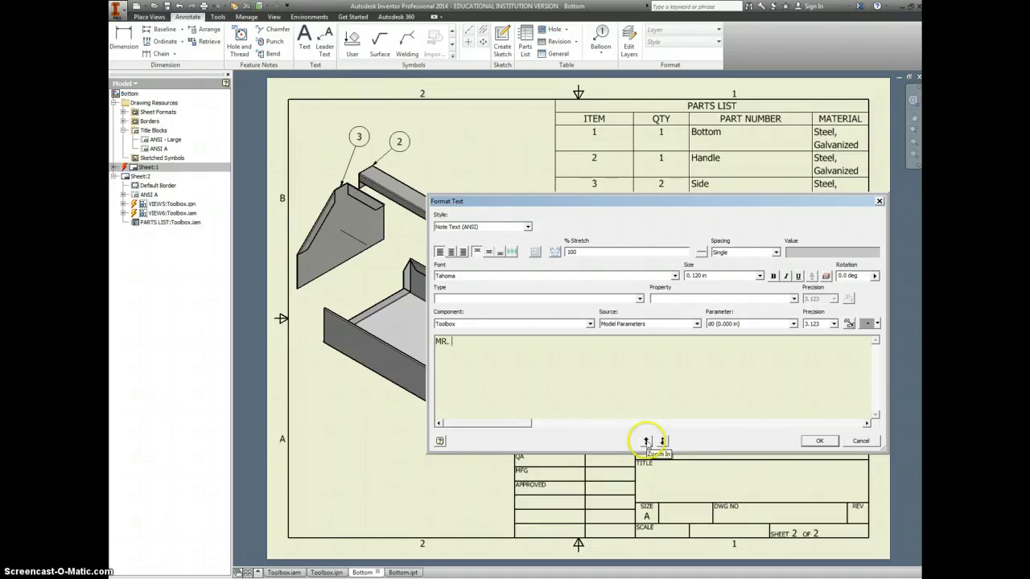
{"action": "left_click", "coordinate": [819, 440]}
{"action": "left_click", "coordinate": [651, 480]}
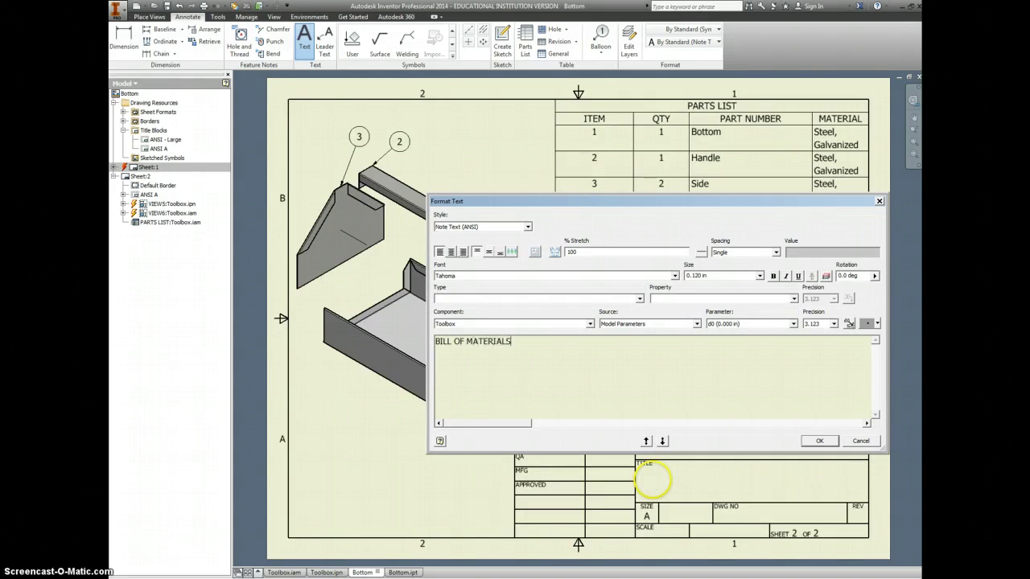
{"action": "type", "text": "BILL OF MATERIALS"}
{"action": "left_click", "coordinate": [818, 441]}
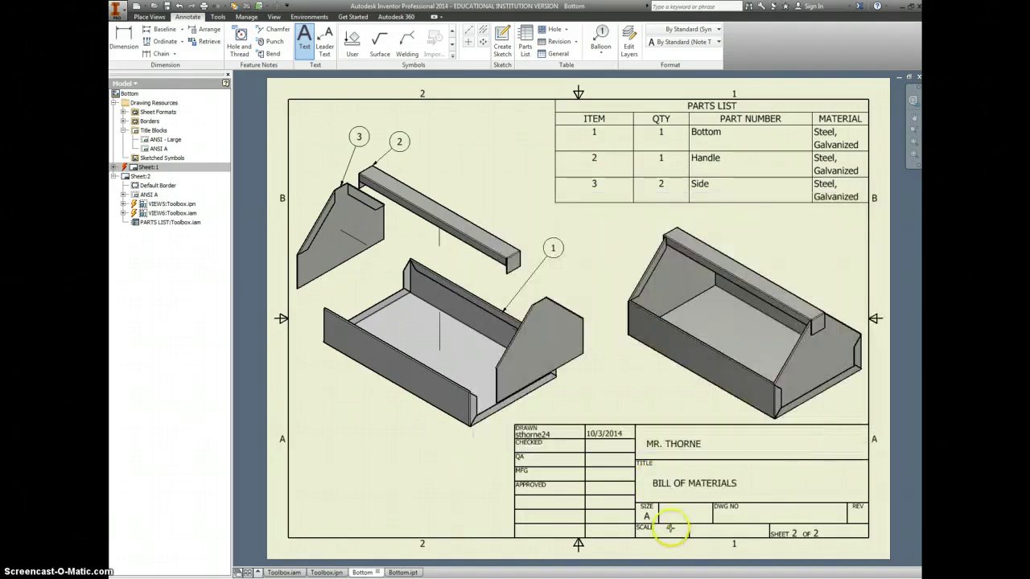
{"action": "left_click", "coordinate": [659, 529]}
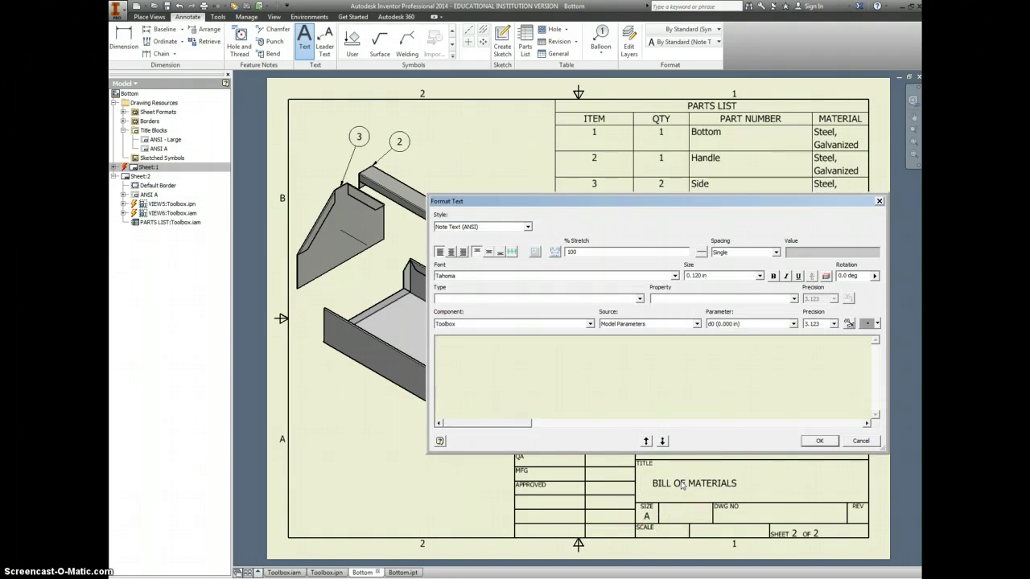
{"action": "key", "text": "Escape"}
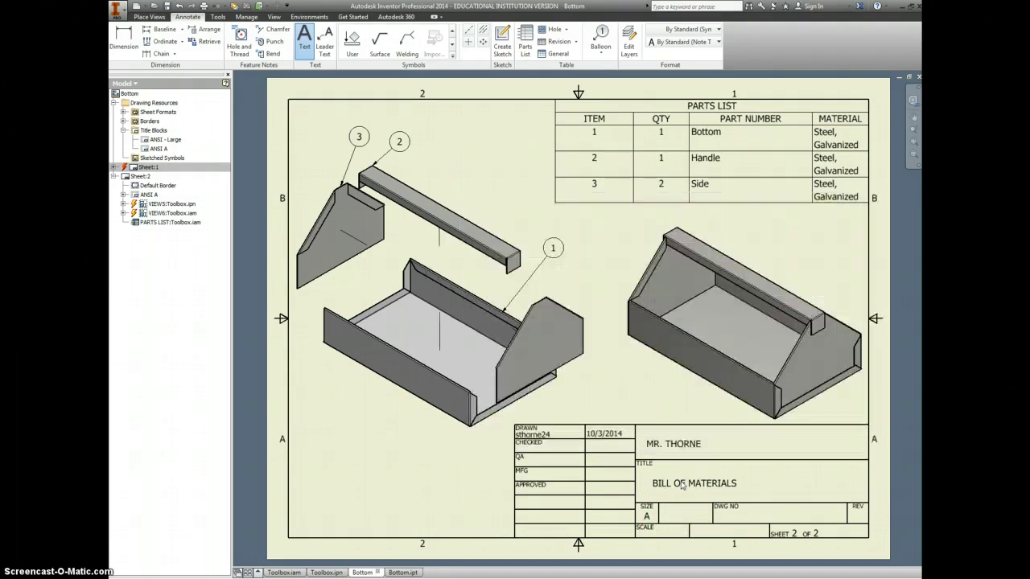
- Turn on the view and scale label for the exploded Toolbox.ipn view
{"action": "double_click", "coordinate": [387, 421]}
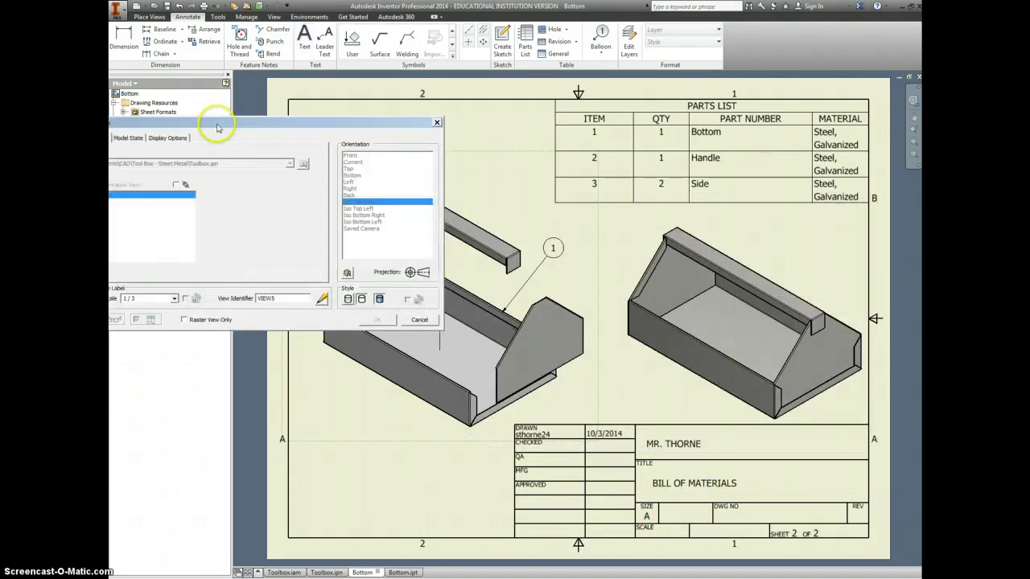
{"action": "left_click_drag", "start_coordinate": [217, 127], "coordinate": [304, 128]}
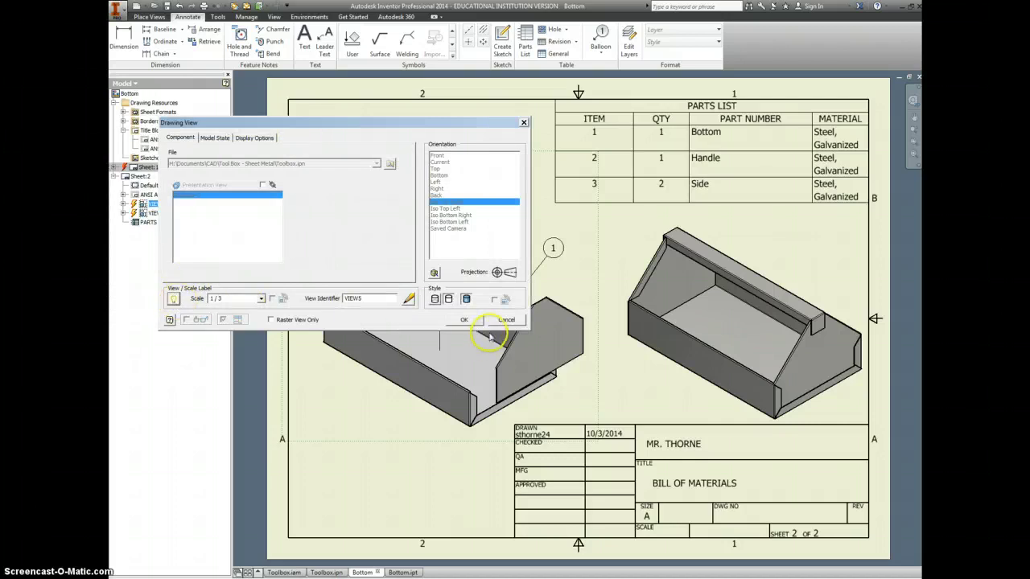
{"action": "left_click", "coordinate": [463, 320]}
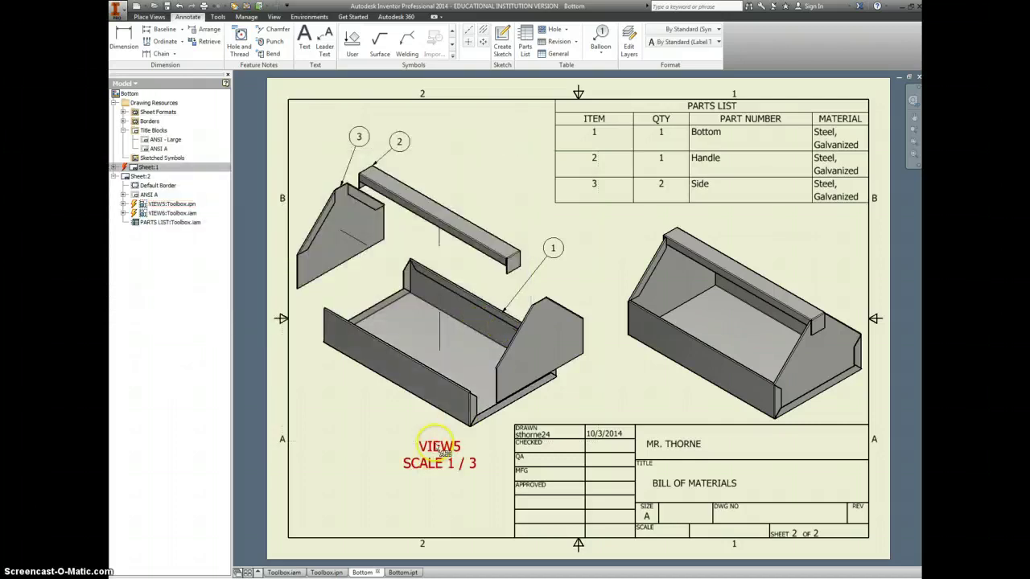
- Remove the view identifier from the exploded view's label, keeping only the scale, and place the label between the two toolbox views
{"action": "double_click", "coordinate": [441, 451]}
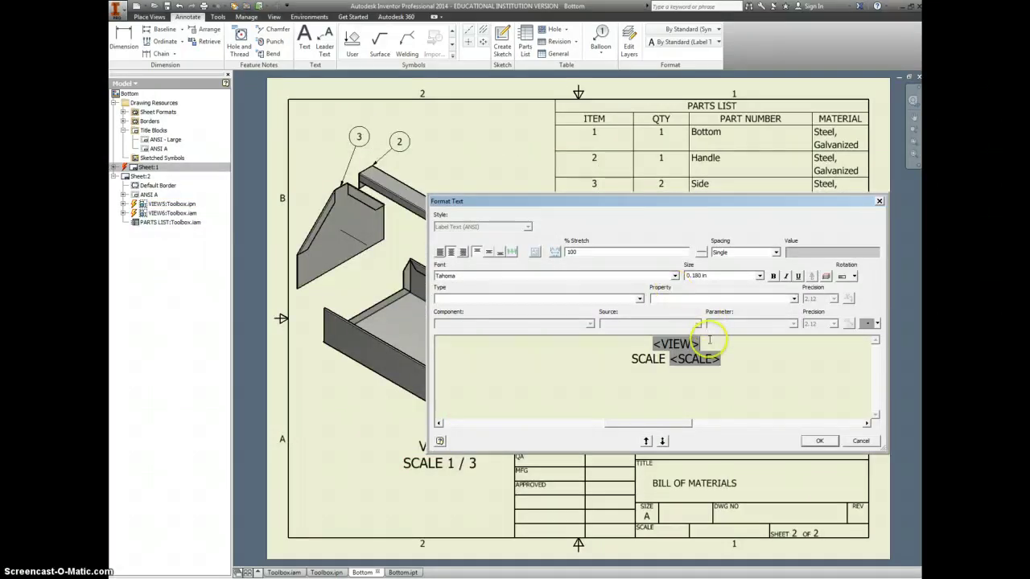
{"action": "key", "text": "BackSpace"}
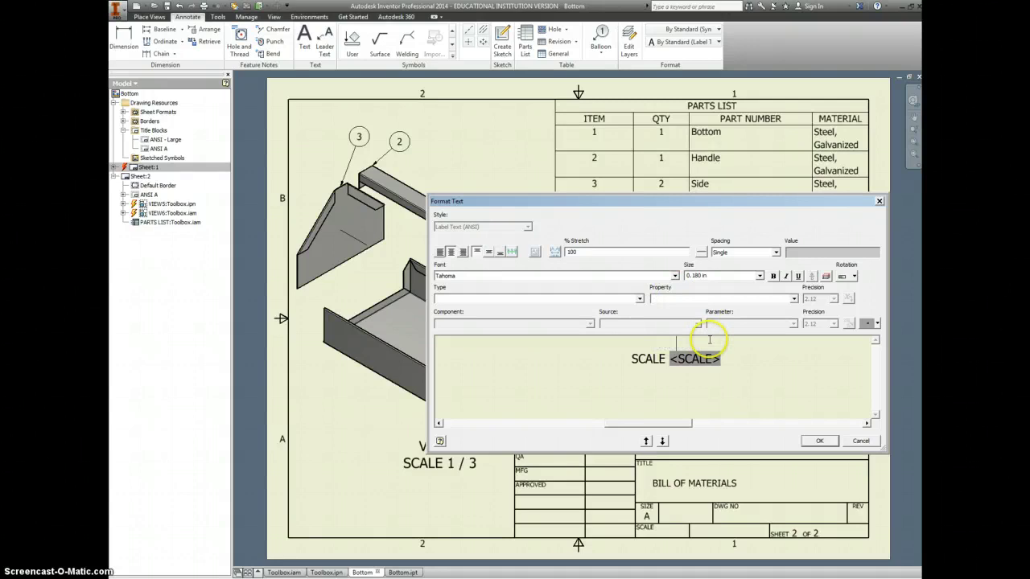
{"action": "left_click", "coordinate": [819, 441]}
{"action": "left_click_drag", "start_coordinate": [453, 473], "coordinate": [637, 394]}
{"action": "double_click", "coordinate": [682, 410]}
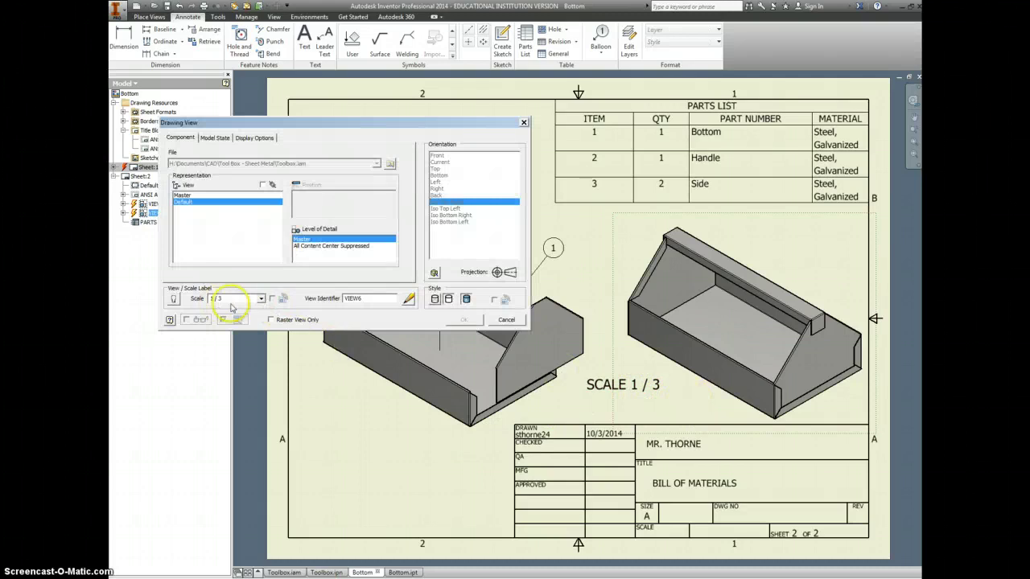
{"action": "left_click", "coordinate": [495, 320]}
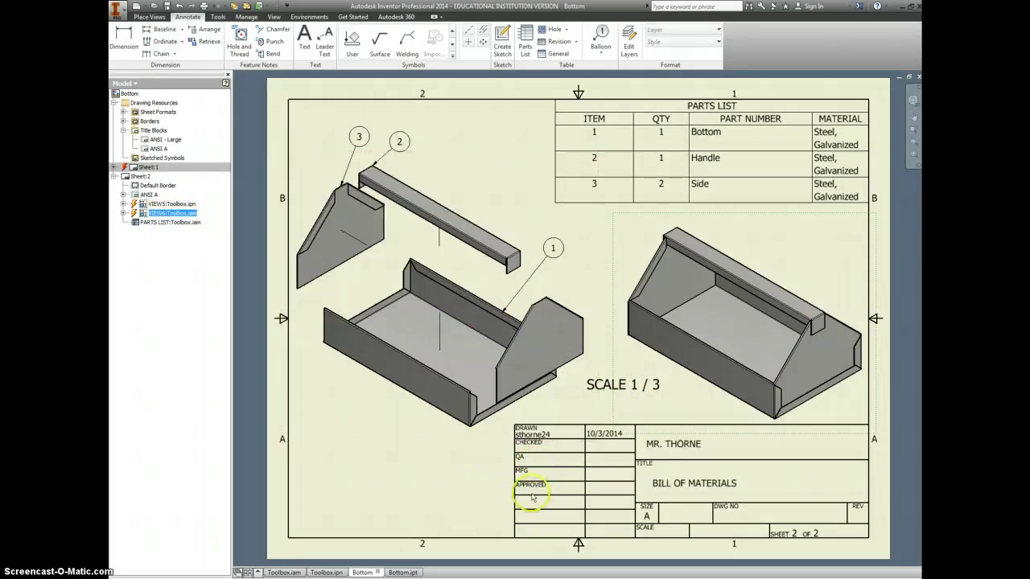
{"action": "left_click", "coordinate": [665, 483]}
{"action": "key", "text": "Escape"}
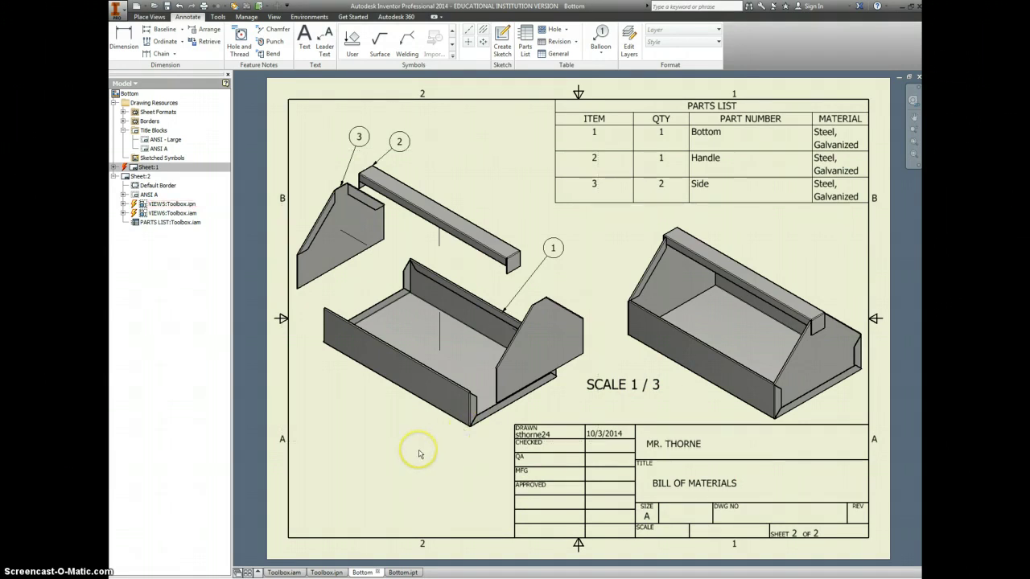
- Rename the first drawing sheet as BOTTOM and the second sheet as B.O.M
{"action": "left_click", "coordinate": [145, 167]}
{"action": "double_click", "coordinate": [137, 169]}
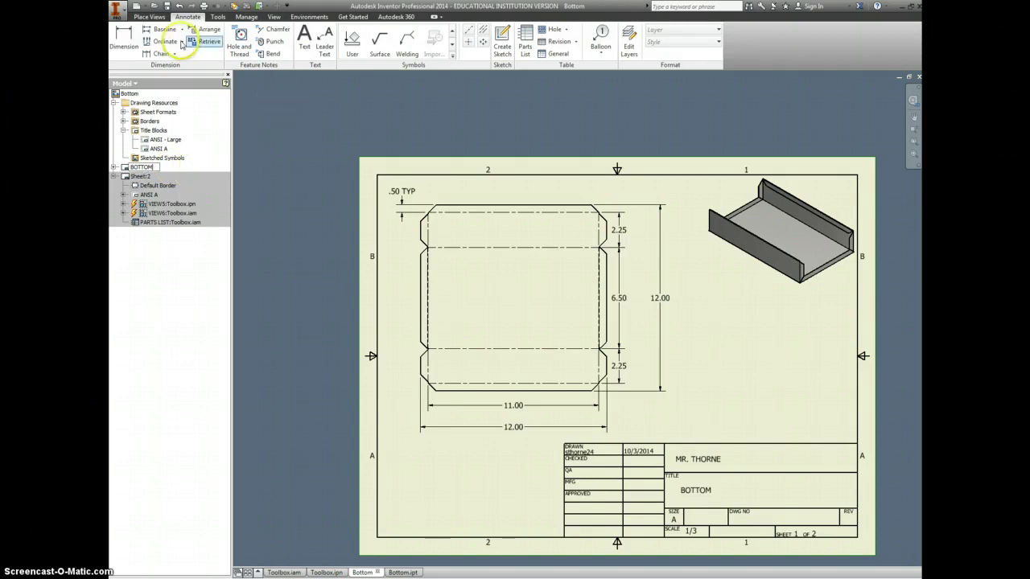
{"action": "double_click", "coordinate": [139, 177]}
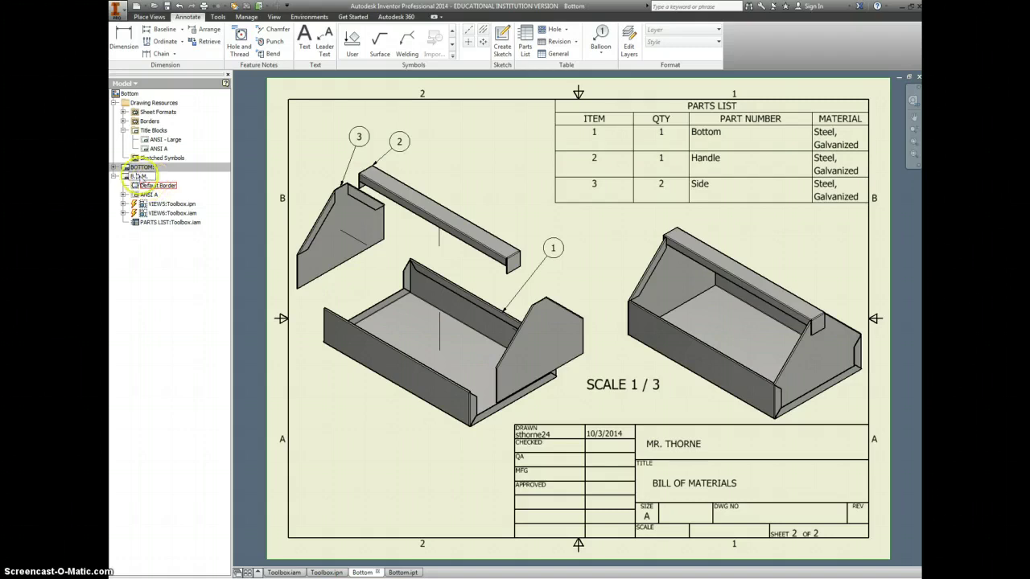
{"action": "left_click", "coordinate": [149, 176]}
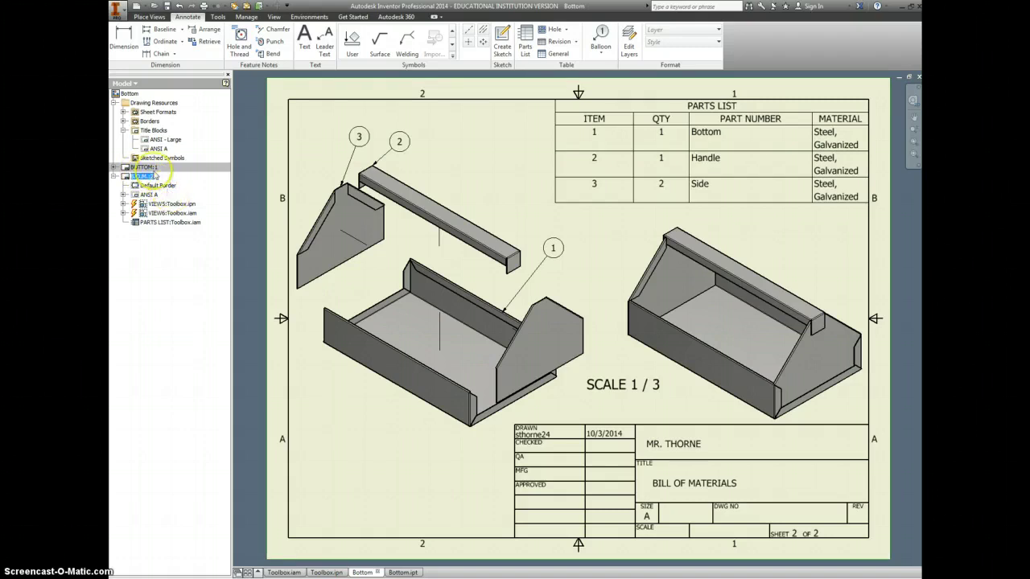
{"action": "key", "text": "Return"}
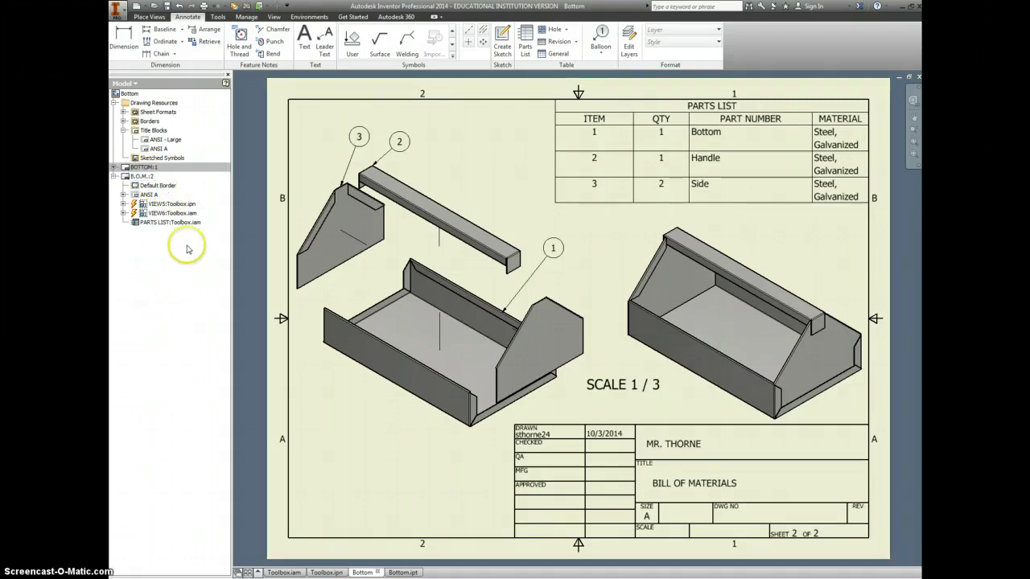